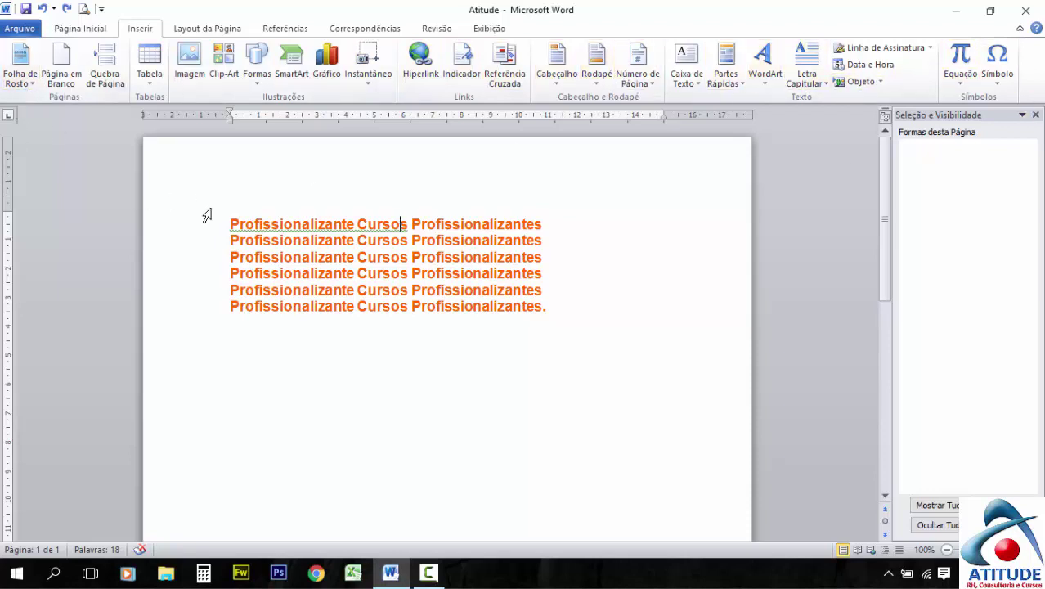
Select the six orange 'Profissionalizante Cursos Profissionalizantes' lines and delete them
left_click_drag(230, 224, 583, 308)
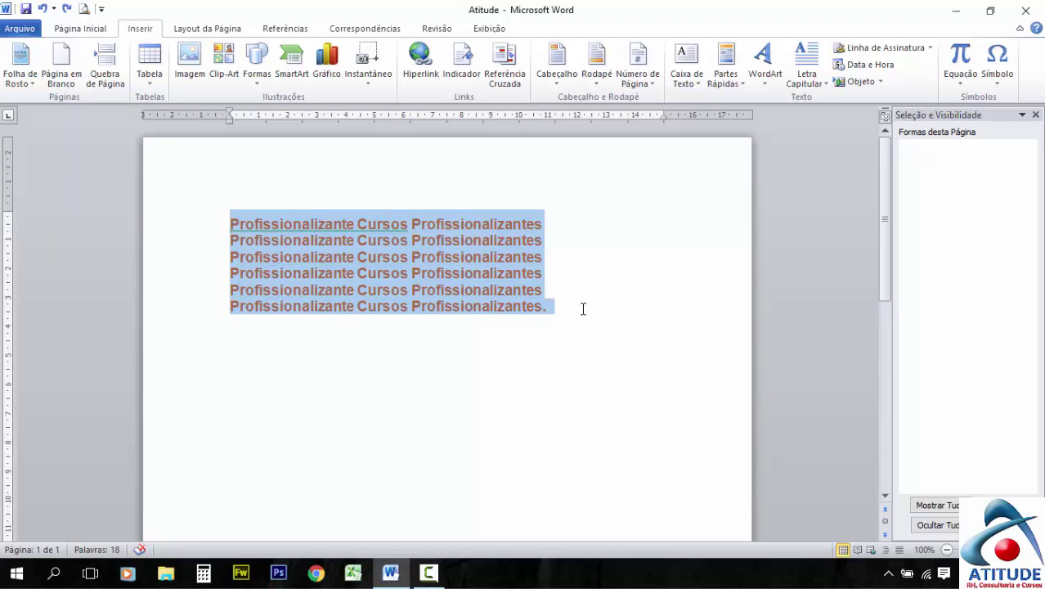
key("Delete")
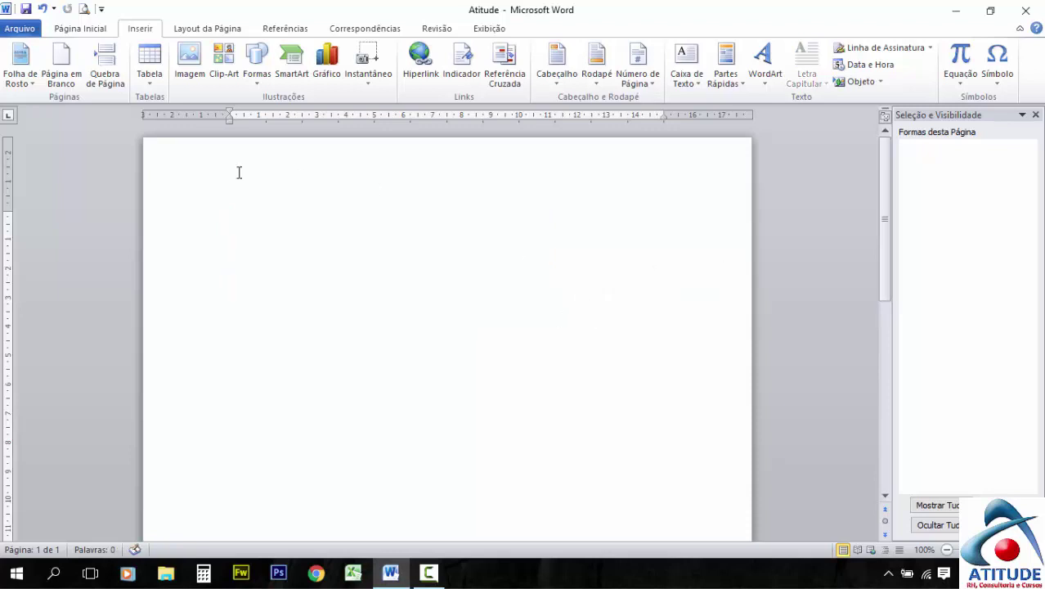
Insert the Animação cover page from the Folha de Rosto gallery
left_click(33, 81)
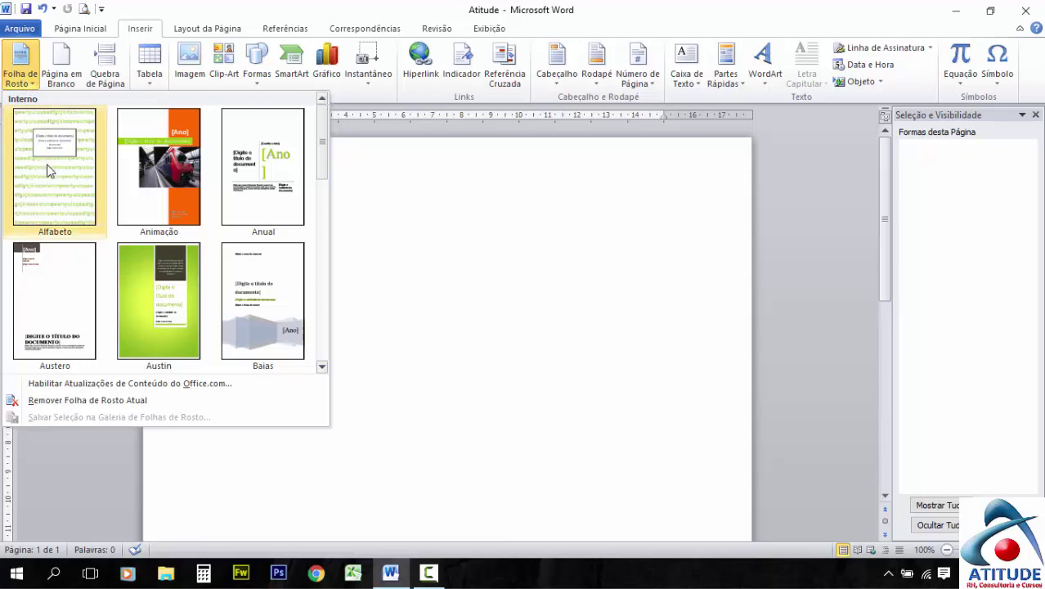
left_click(169, 184)
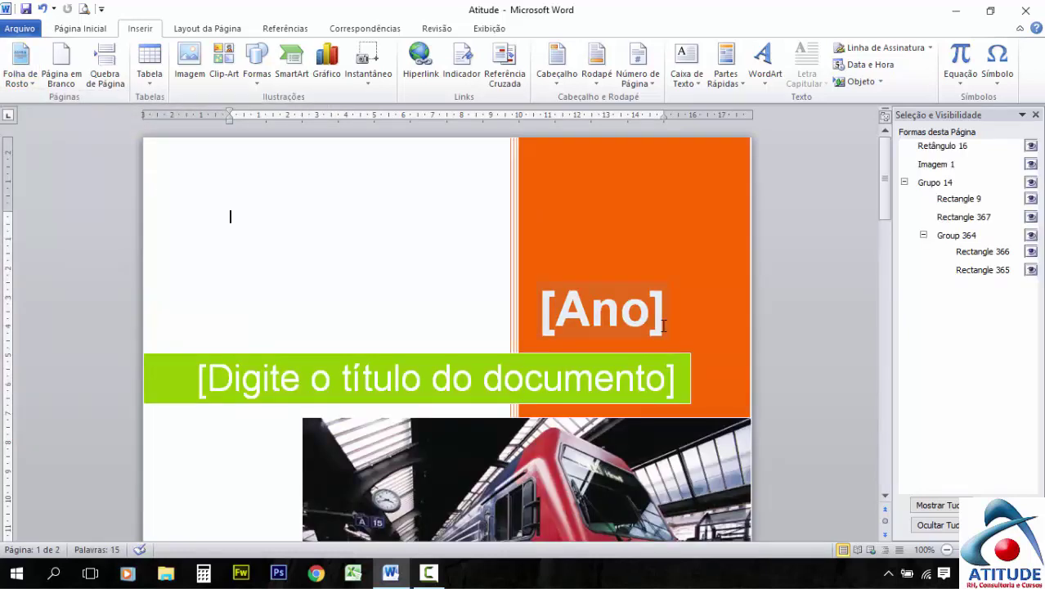
Replace the [Ano] placeholder with the year 2017
left_click(594, 326)
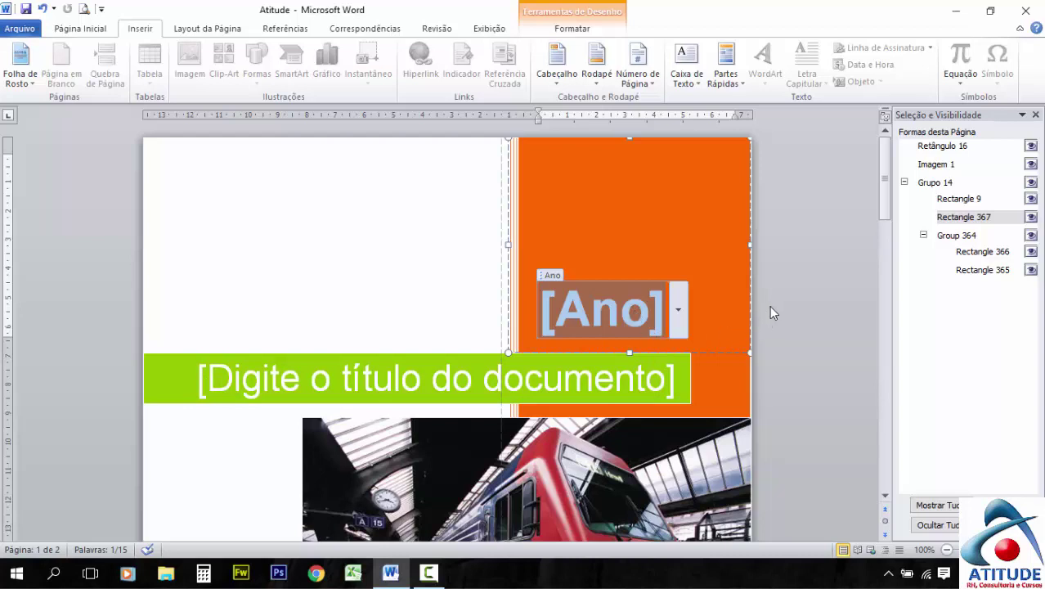
scroll(540, 370, "down", 12)
scroll(540, 370, "up", 12)
type("201")
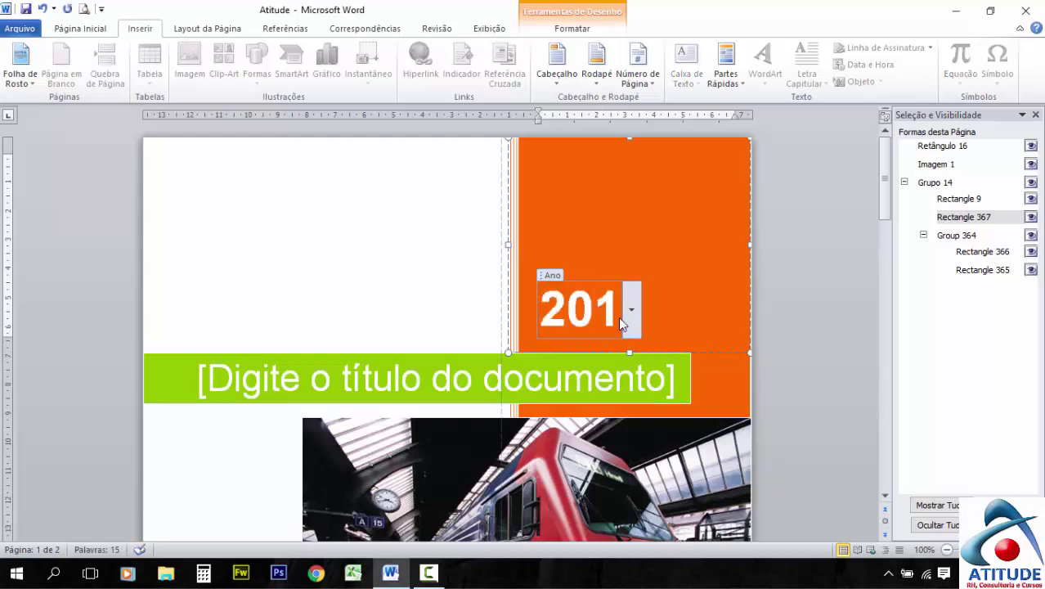
type("7")
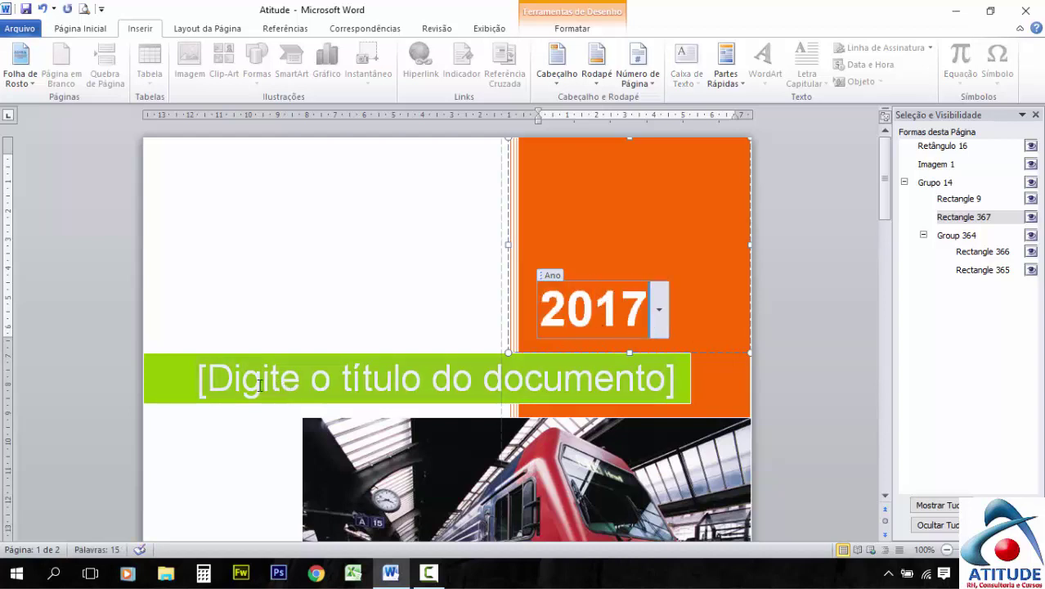
Enter 'CURSO DE INFORMATICA' as the cover page title
left_click(259, 386)
type("CU")
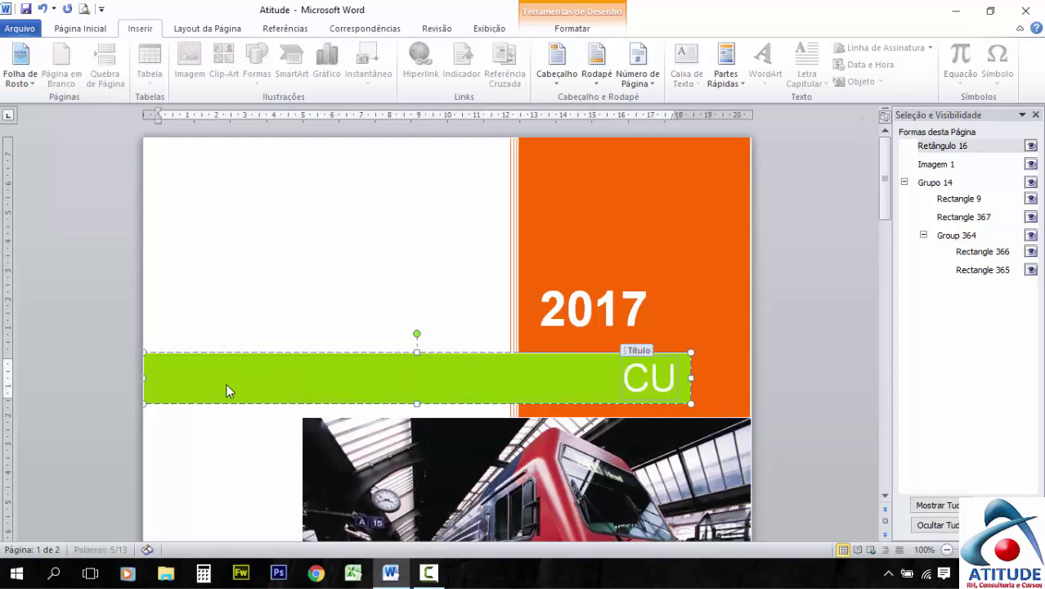
type("RSO")
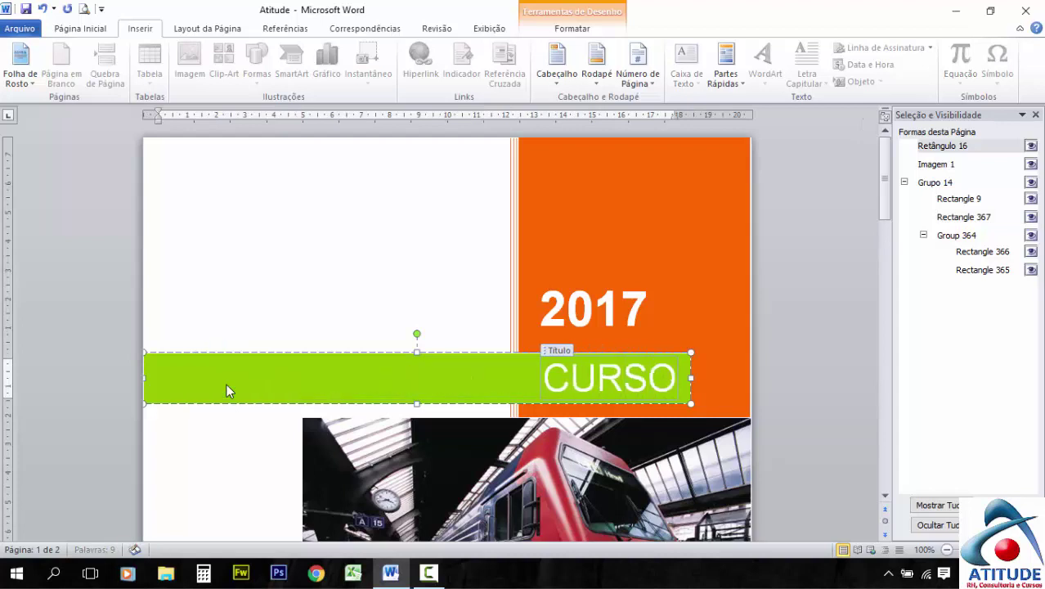
type(" DE")
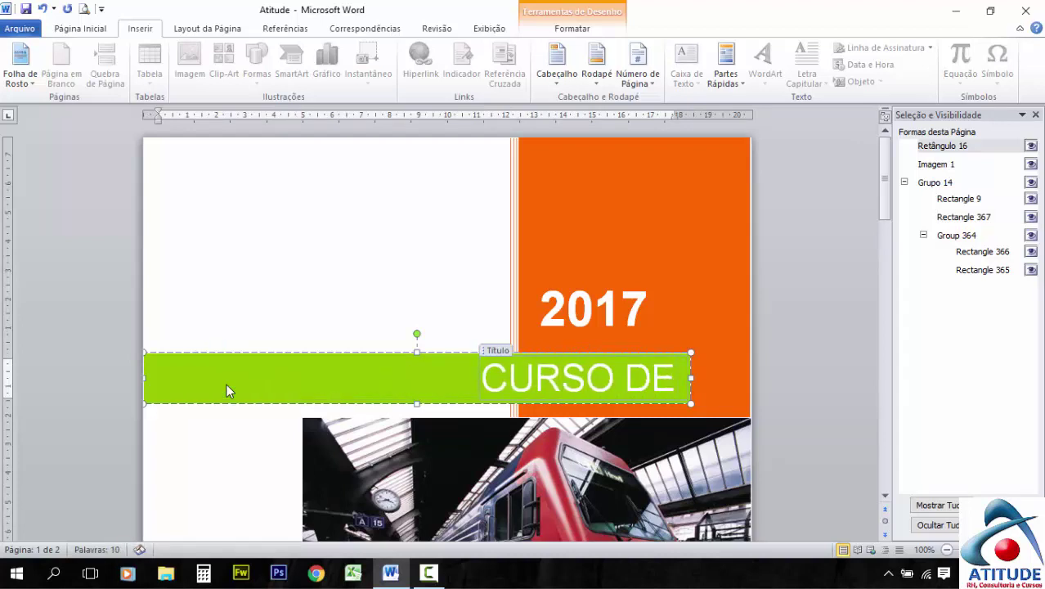
type(" INFORMATICA")
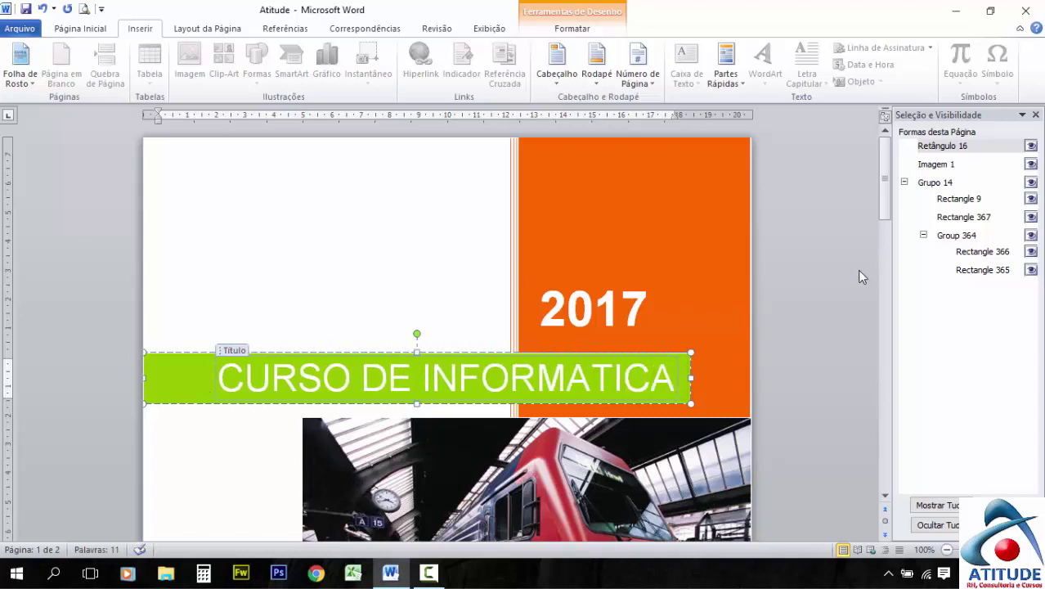
left_click(827, 258)
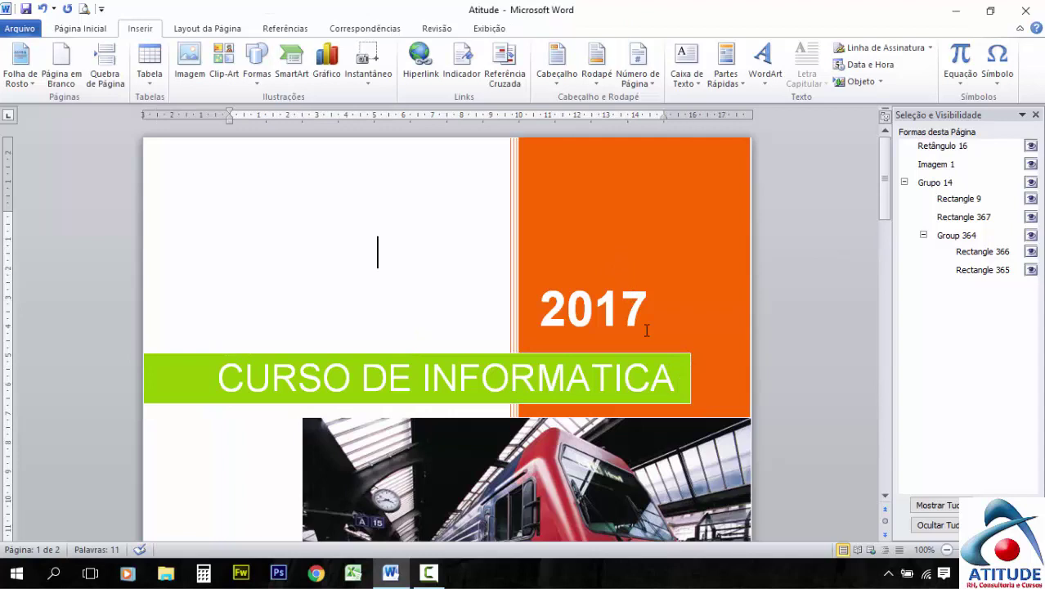
Replace the cover's author field text with the author's name
left_click(428, 572)
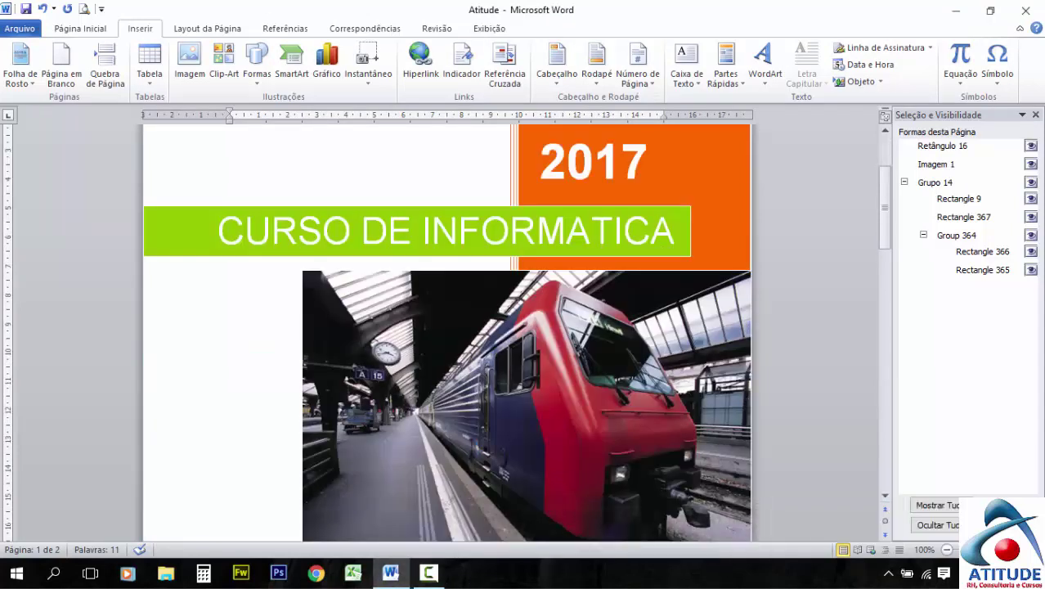
scroll(631, 347, "down", 3)
scroll(632, 347, "down", 5)
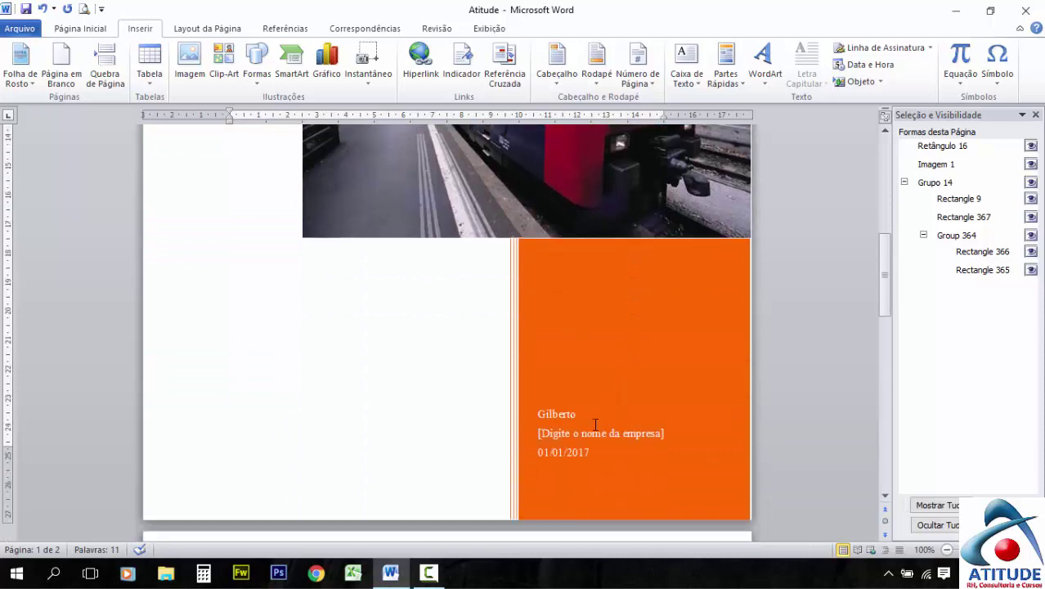
left_click(575, 417)
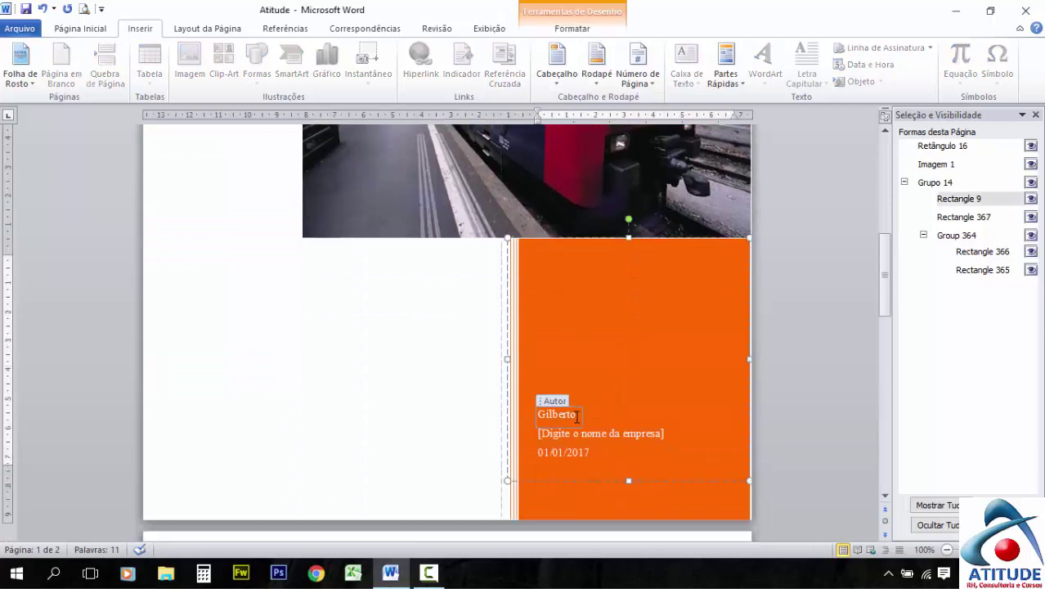
left_click_drag(577, 417, 529, 416)
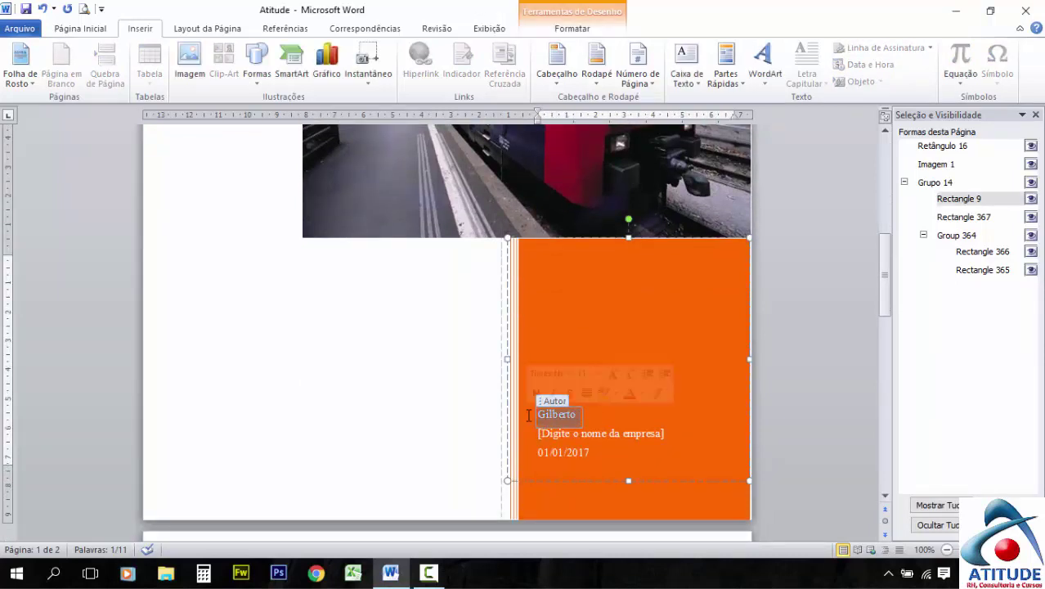
type("cRISTINA")
key("BackSpace")
key("BackSpace")
key("BackSpace")
key("BackSpace")
key("BackSpace")
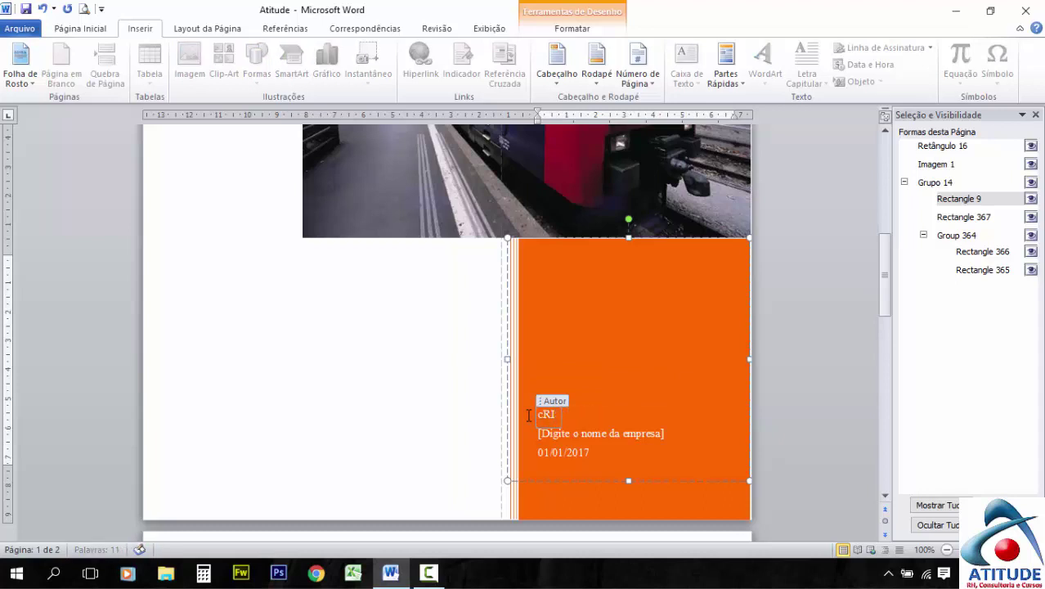
key("BackSpace")
key("Caps_Lock")
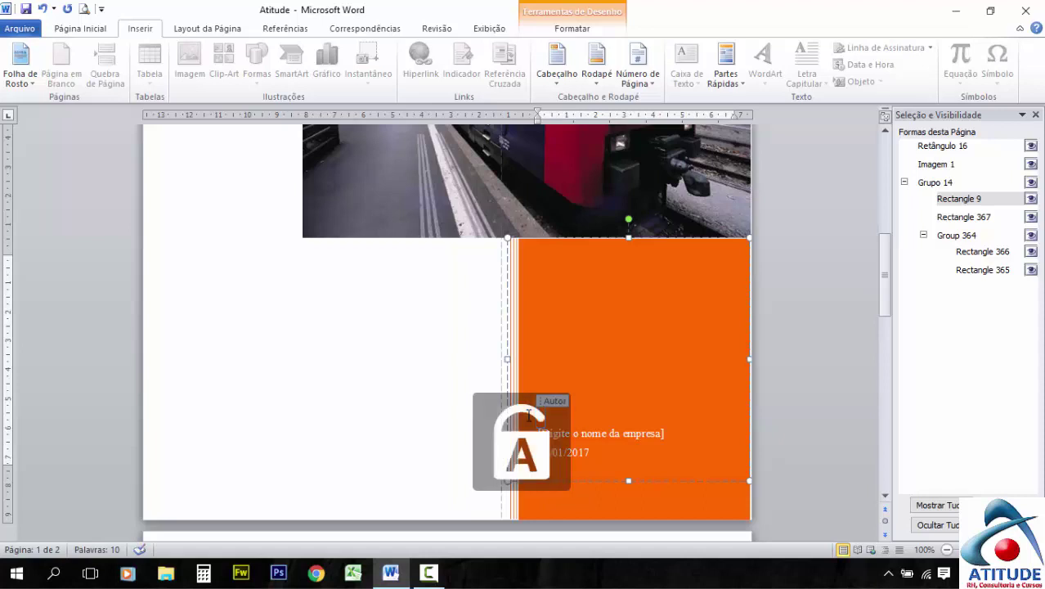
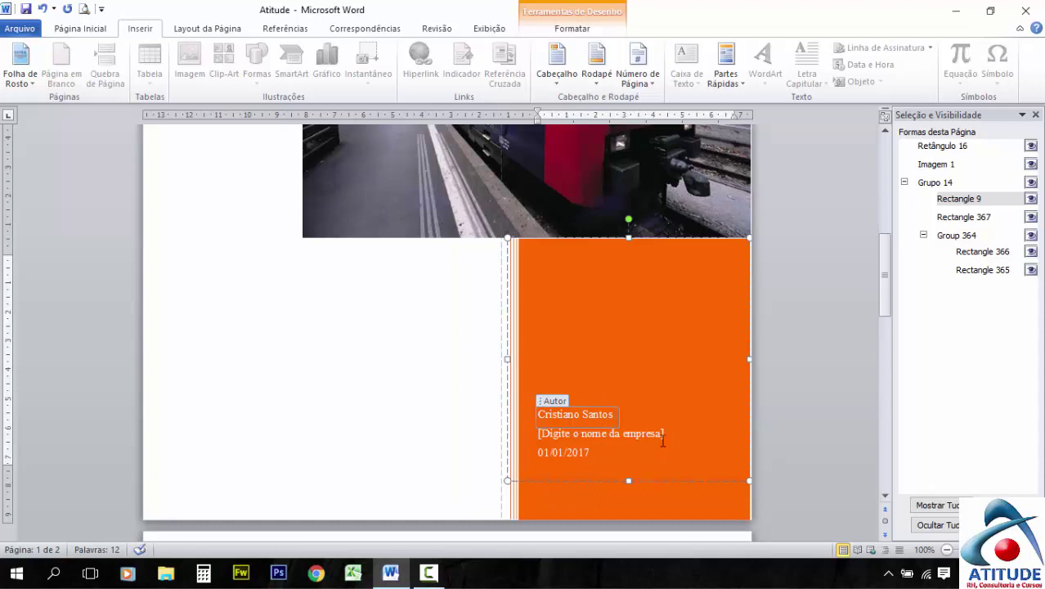
Set the company to 'Atitude Cursos' and the date to 13/02/2017
left_click(663, 439)
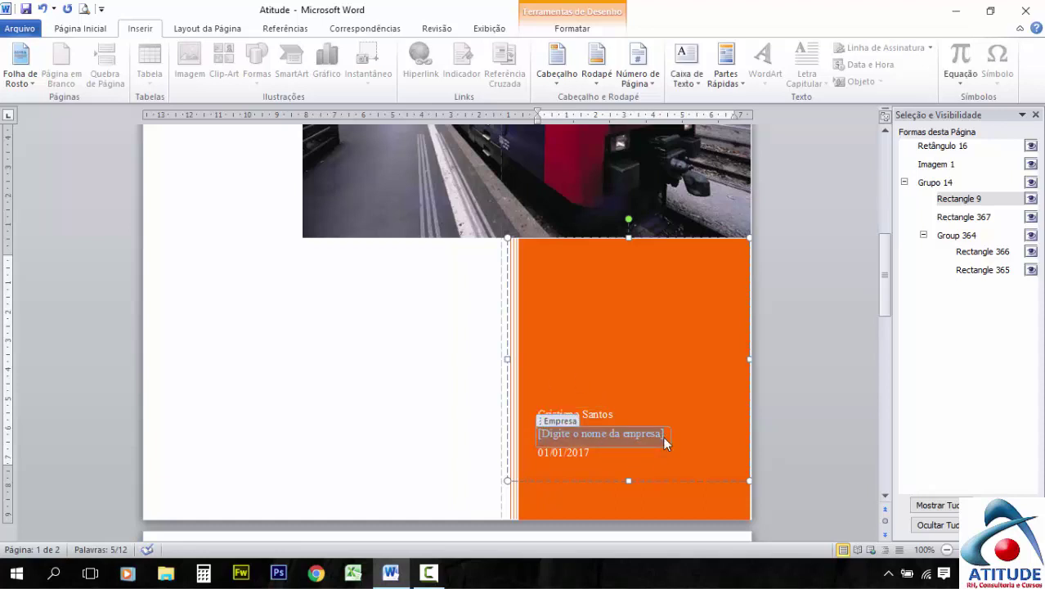
type("Atitude Cursos")
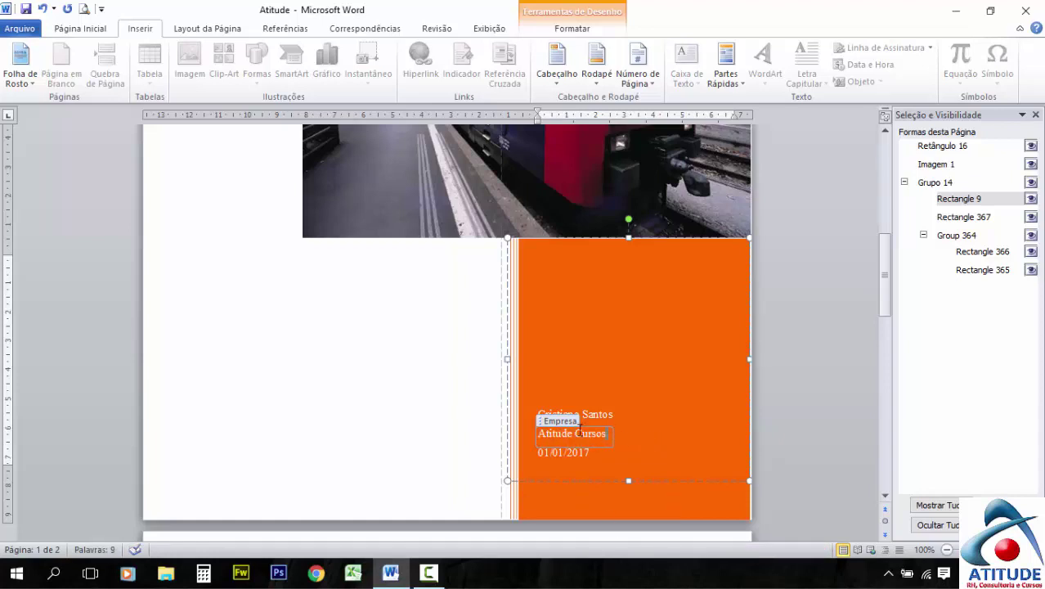
left_click(550, 453)
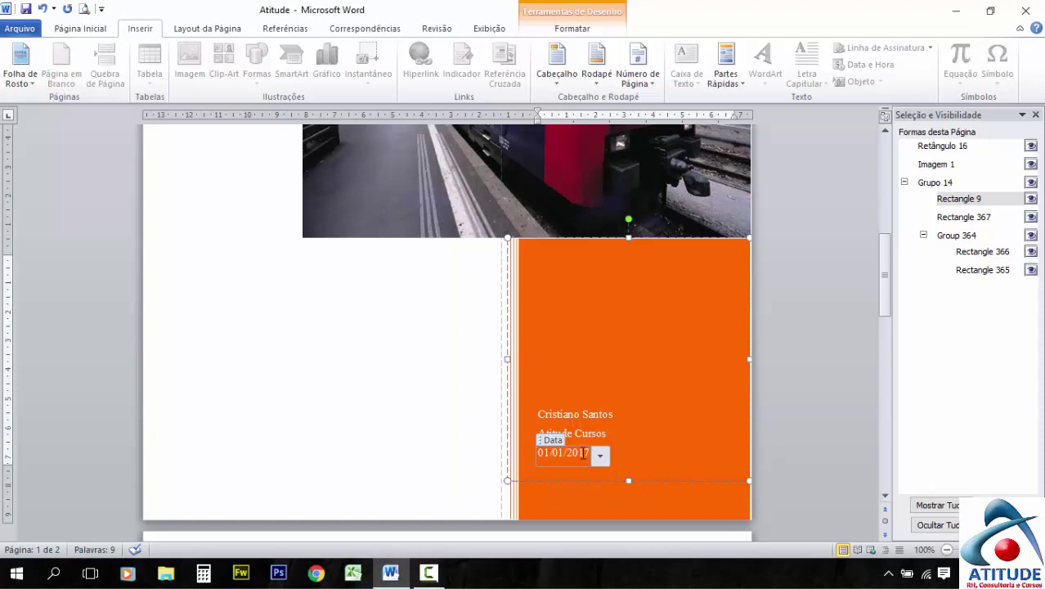
key("BackSpace")
key("BackSpace")
type("13")
key("BackSpace")
type("2")
Delete the empty second page that follows the cover
left_click(809, 244)
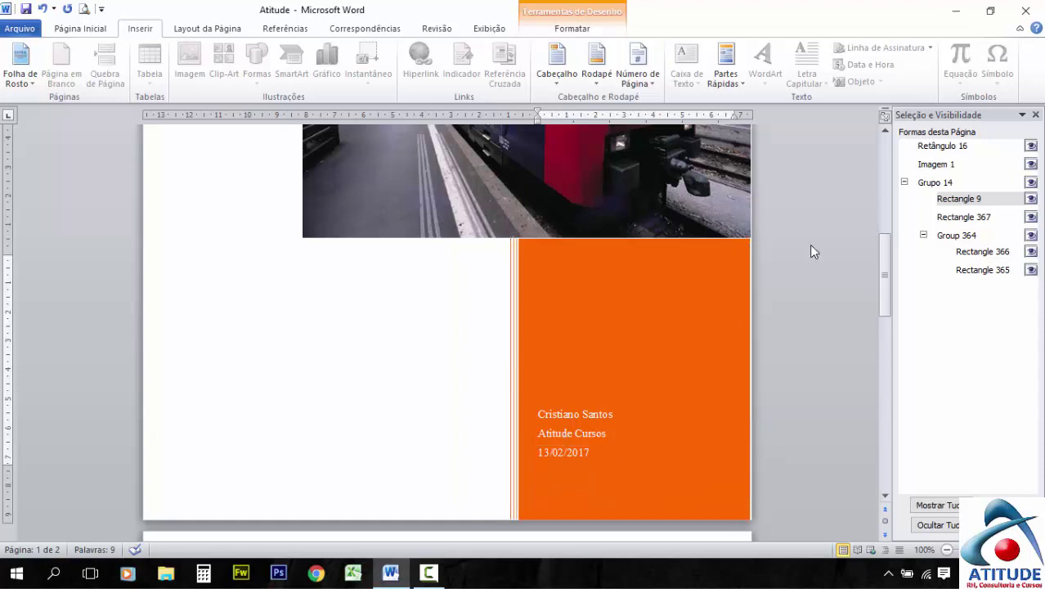
scroll(809, 245, "up", 5)
scroll(491, 293, "up", 2)
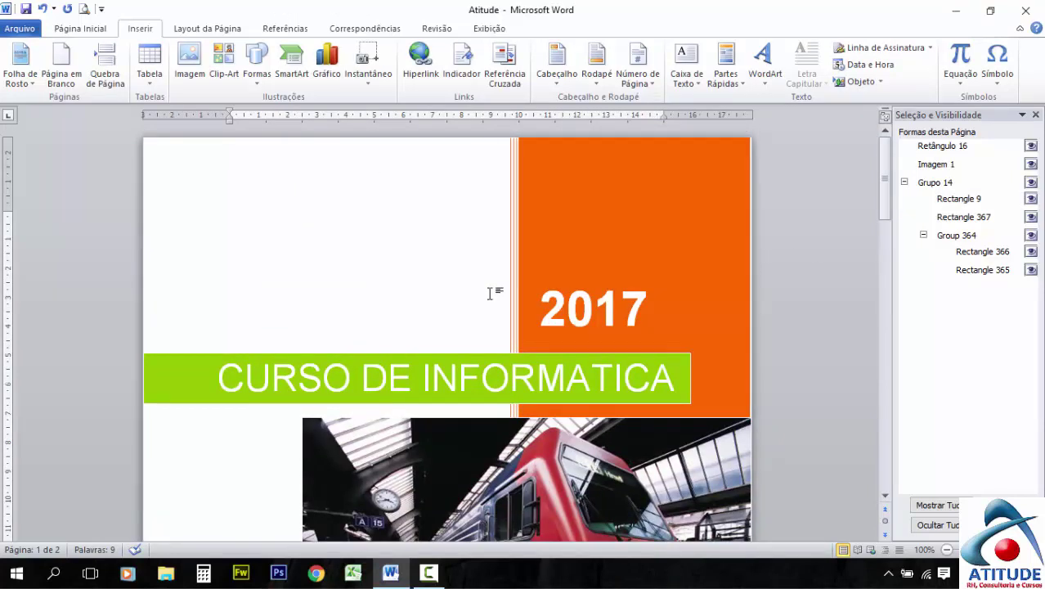
scroll(491, 293, "down", 4, "ctrl")
scroll(490, 293, "down", 2, "ctrl")
scroll(246, 309, "up", 1, "ctrl")
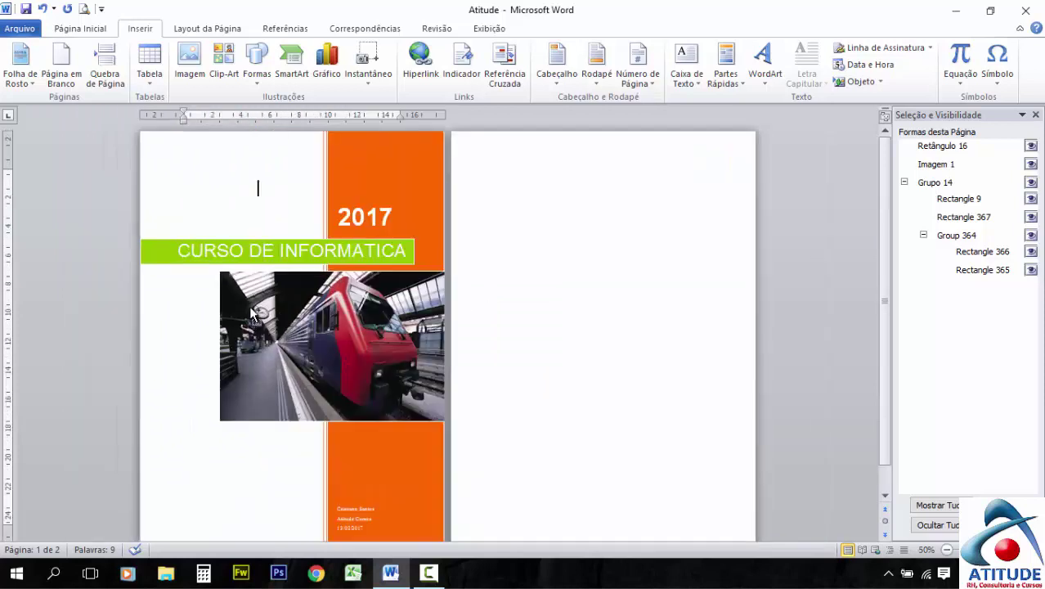
scroll(342, 291, "up", 1)
left_click(536, 198)
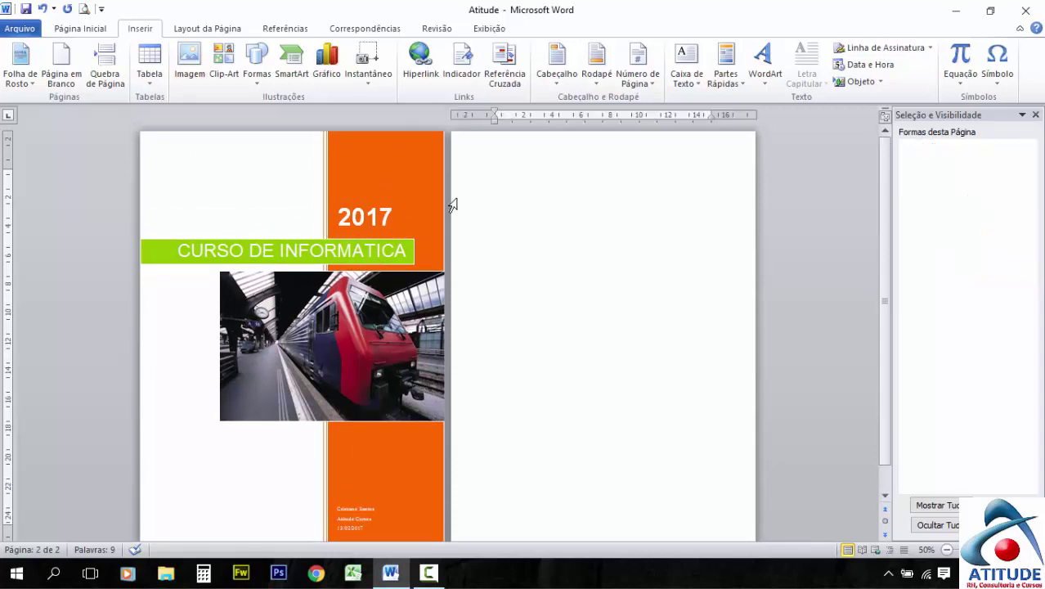
scroll(537, 232, "up", 1, "ctrl")
scroll(537, 231, "up", 1, "ctrl")
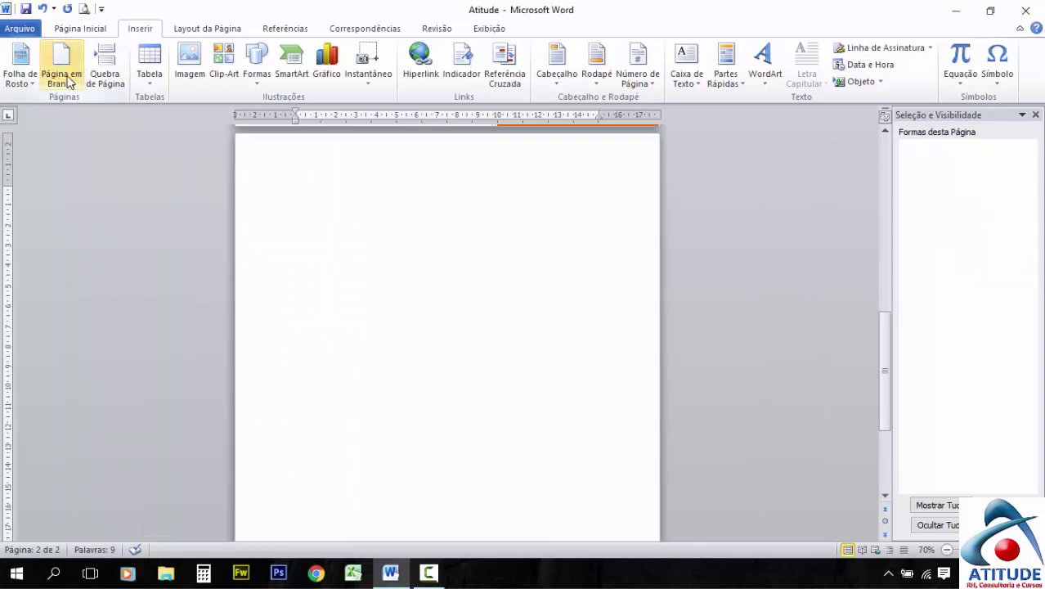
scroll(231, 213, "up", 6)
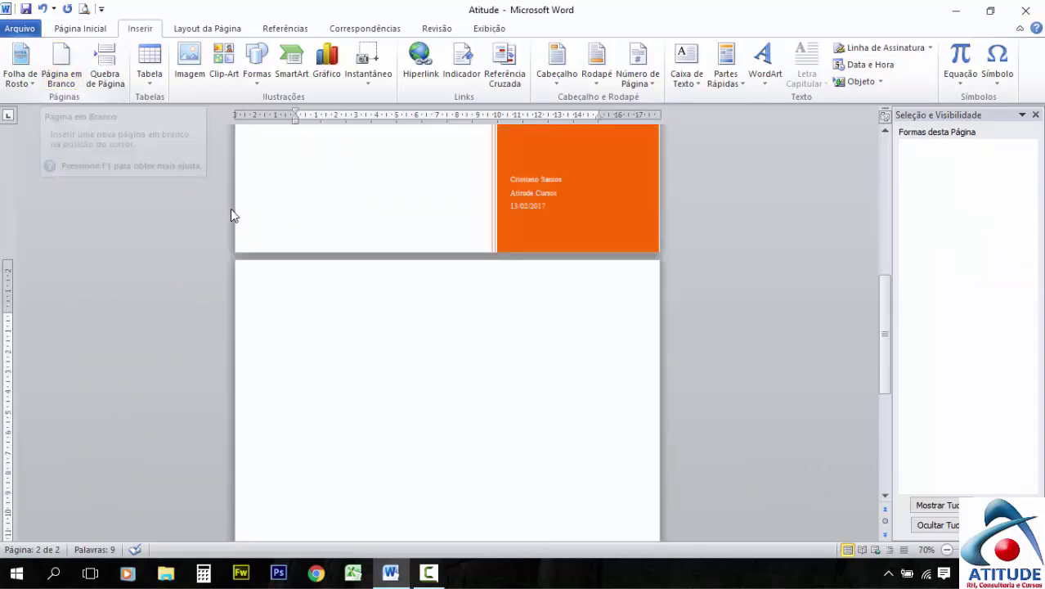
scroll(398, 273, "down", 6)
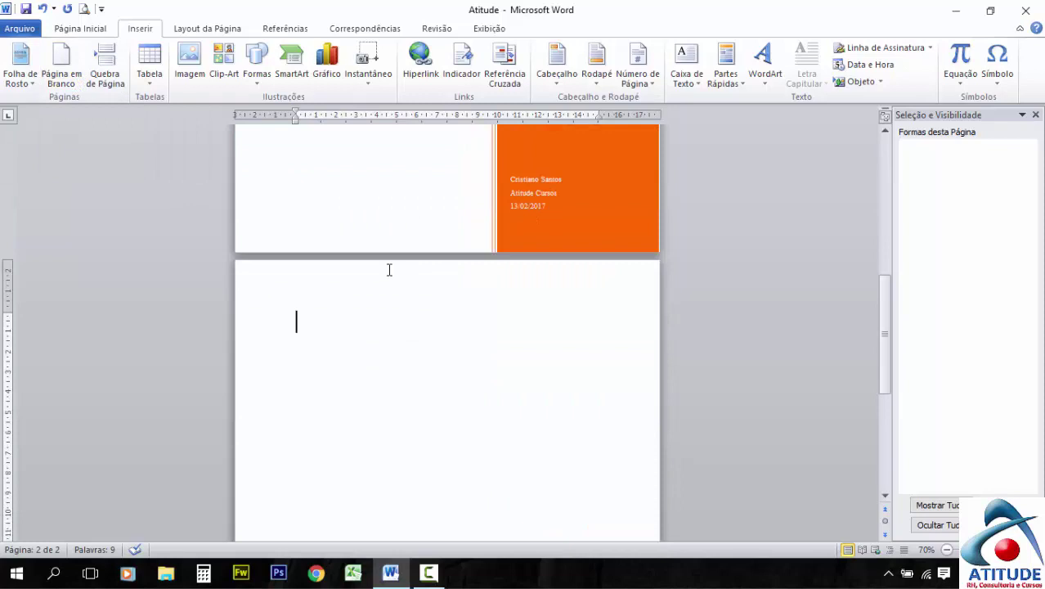
key("BackSpace")
scroll(421, 315, "down", 4)
scroll(421, 315, "up", 5)
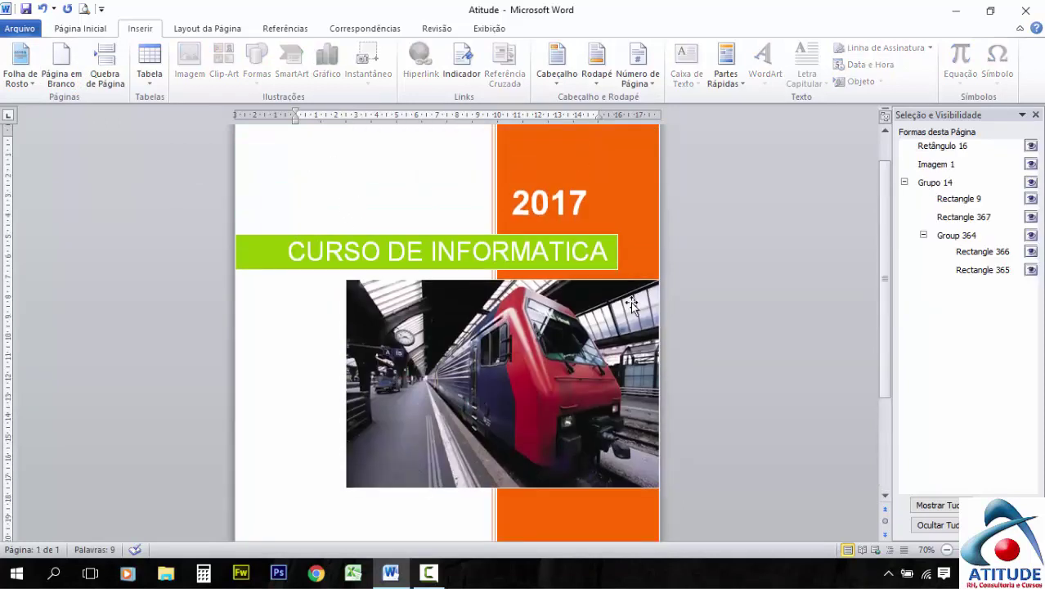
Insert a Página em Branco right after the cover page
left_click(62, 79)
scroll(376, 306, "down", 3)
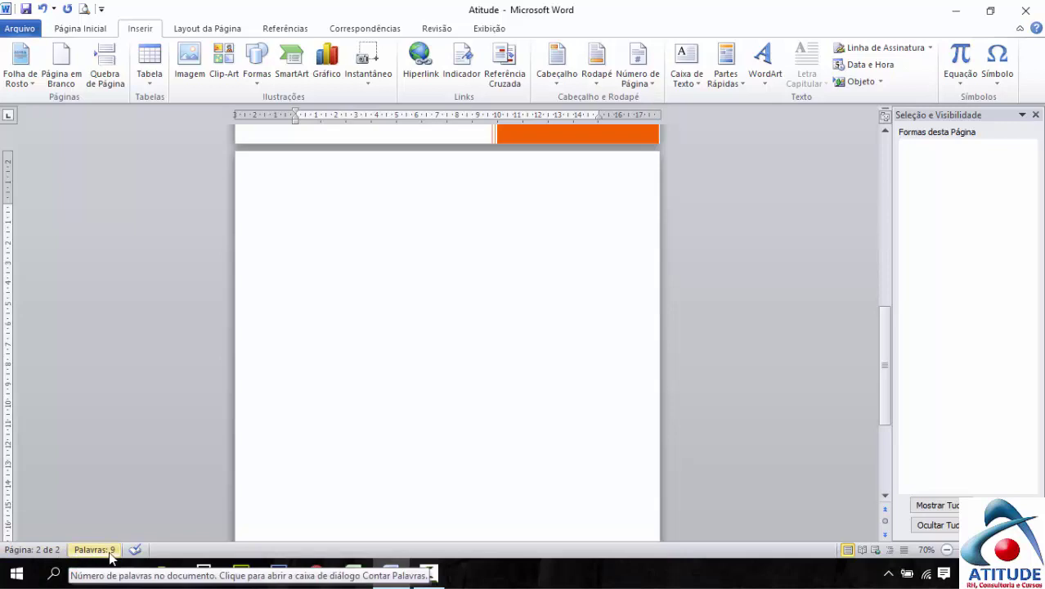
scroll(383, 357, "up", 10)
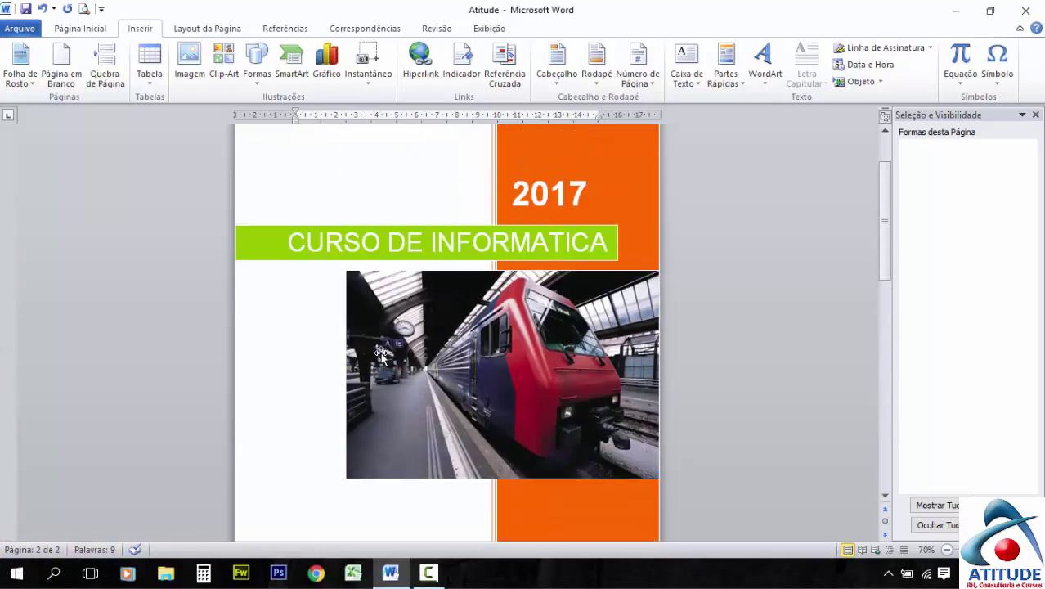
scroll(382, 353, "up", 2)
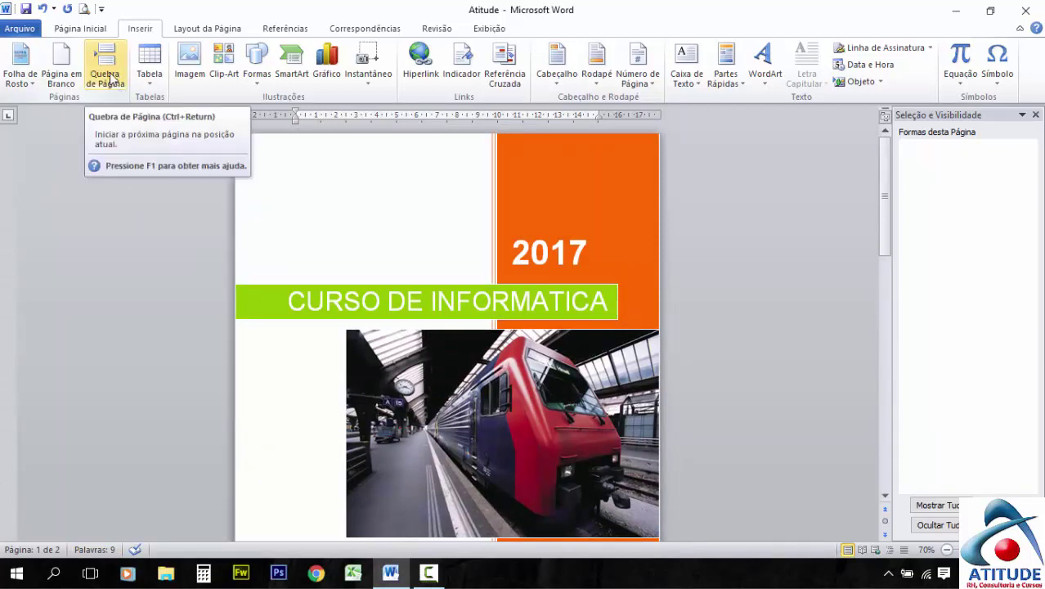
scroll(112, 78, "down", 3)
scroll(350, 280, "down", 8)
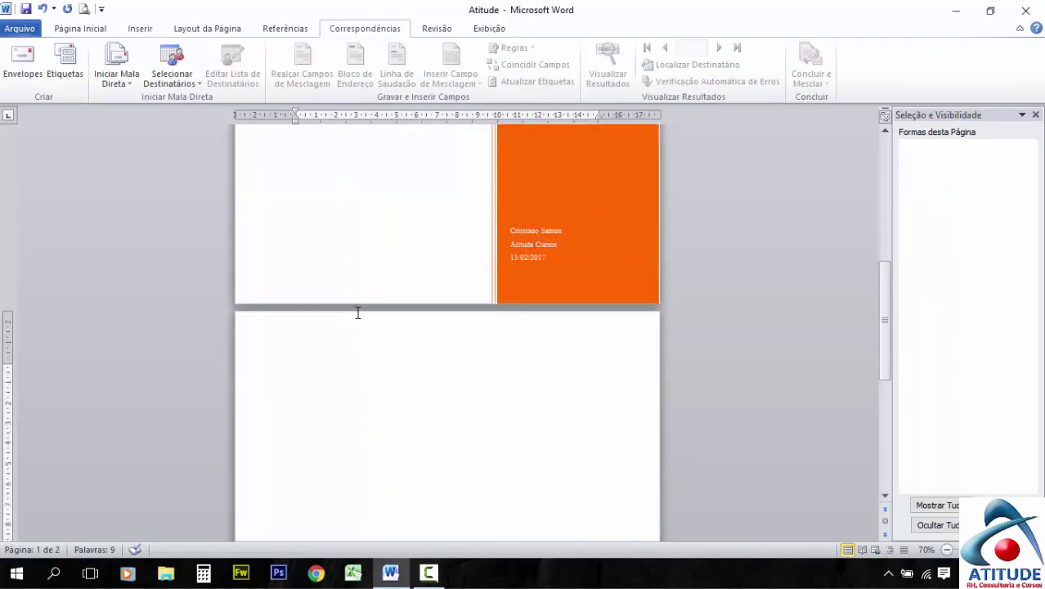
Add page breaks at the top of page 2 so the document spans three pages
scroll(357, 313, "down", 1)
left_click(327, 344)
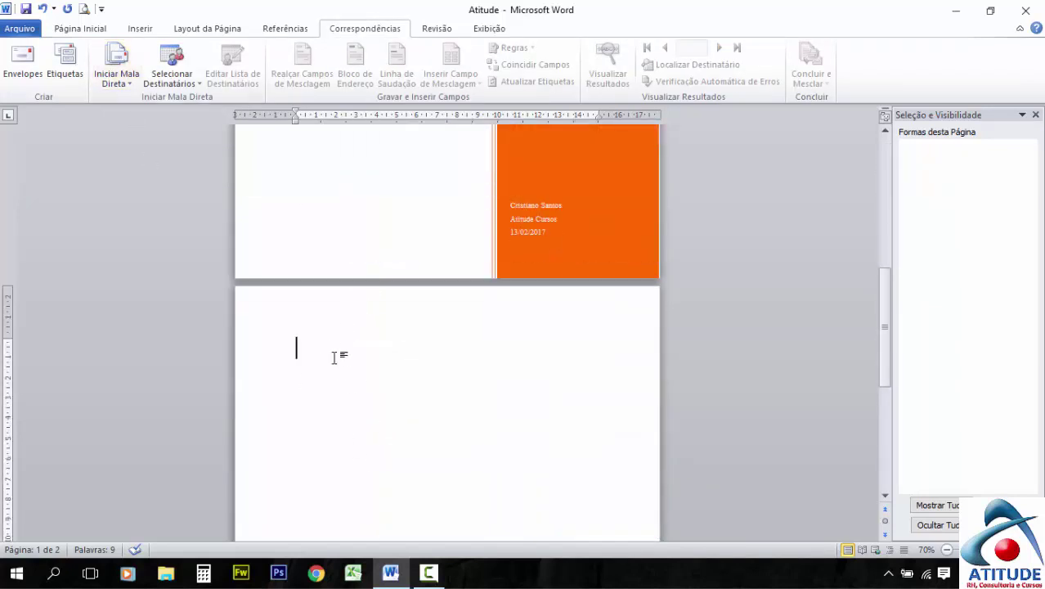
left_click(136, 30)
left_click(368, 372)
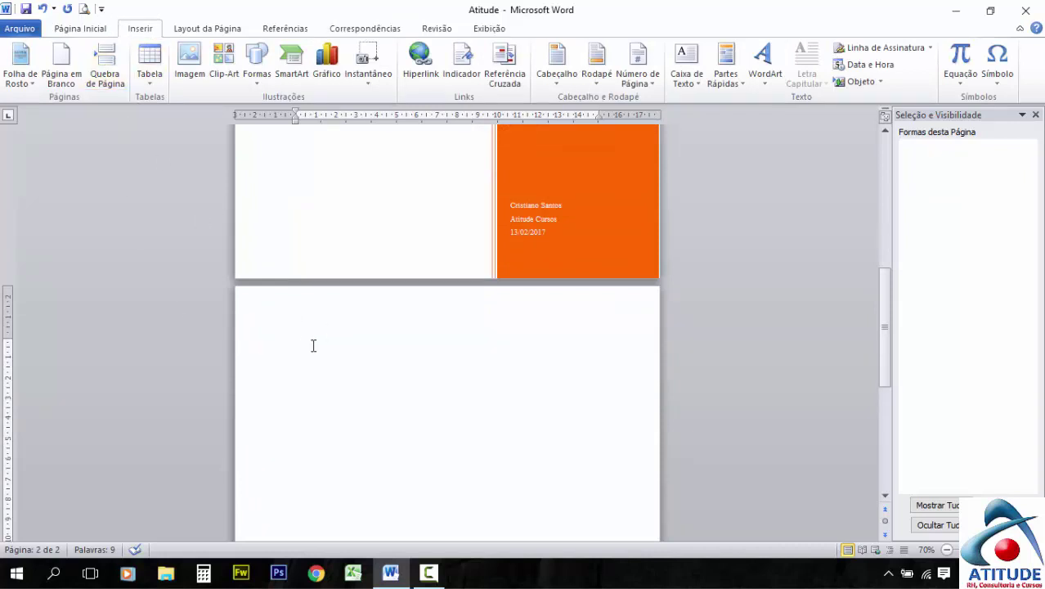
left_click(118, 70)
scroll(367, 389, "up", 6)
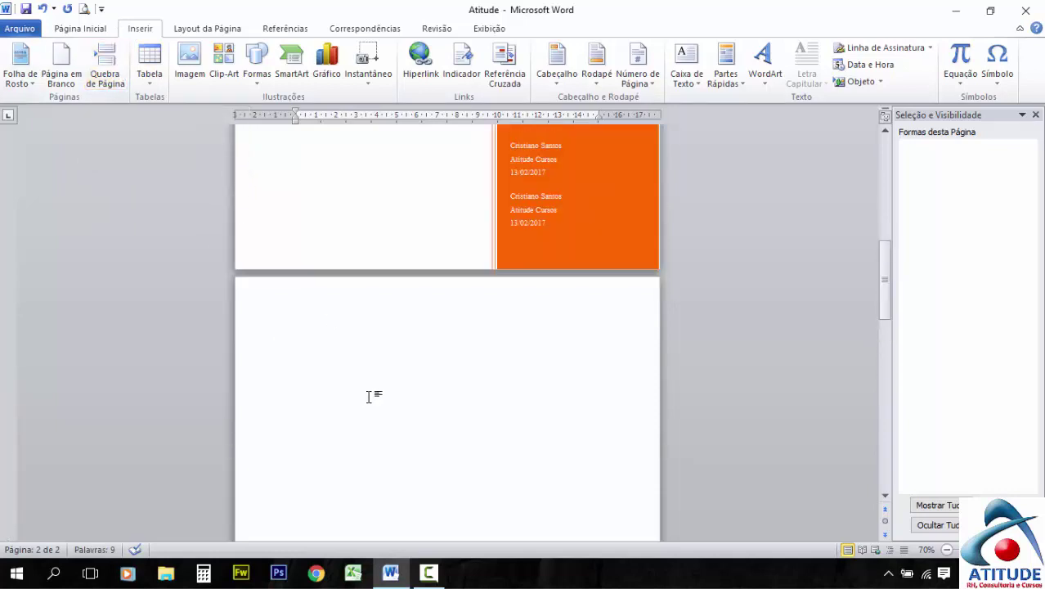
key("ctrl+Return")
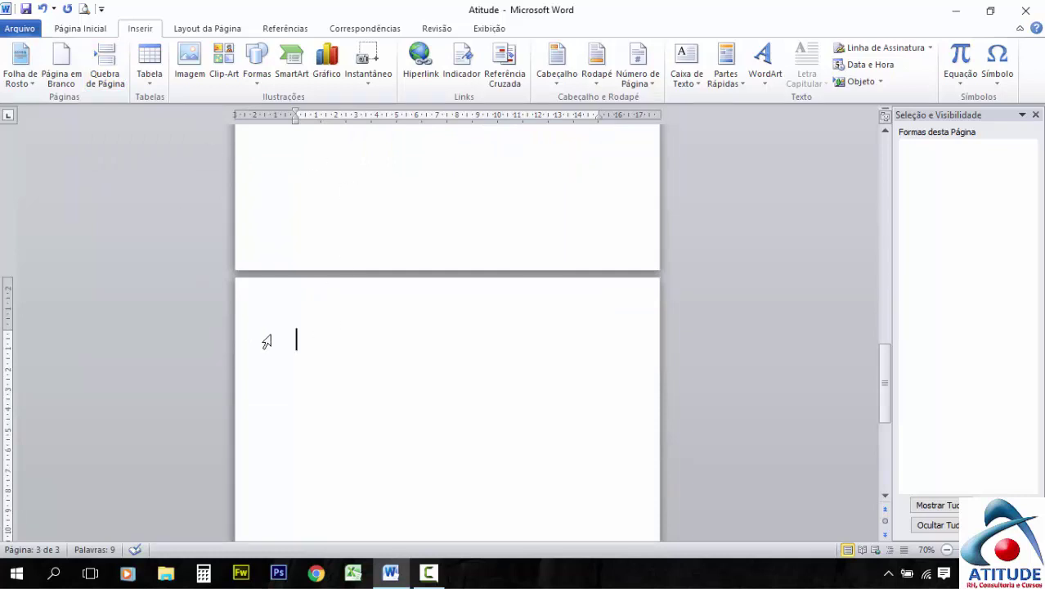
scroll(316, 318, "up", 10)
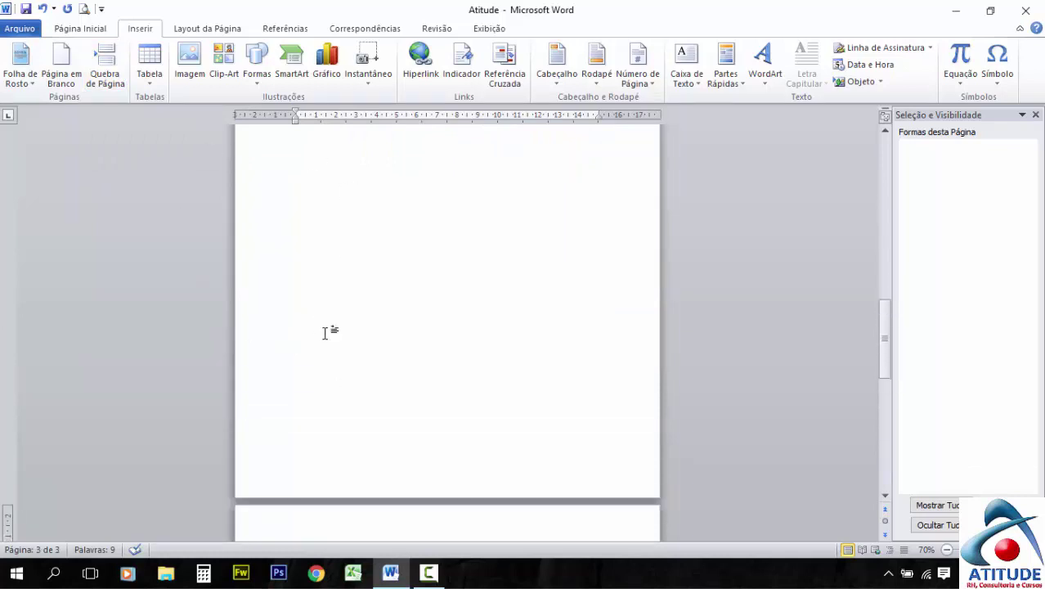
From the Tabela menu on page 2, display the Tabelas Rápidas gallery with its calendar designs
left_click(322, 222)
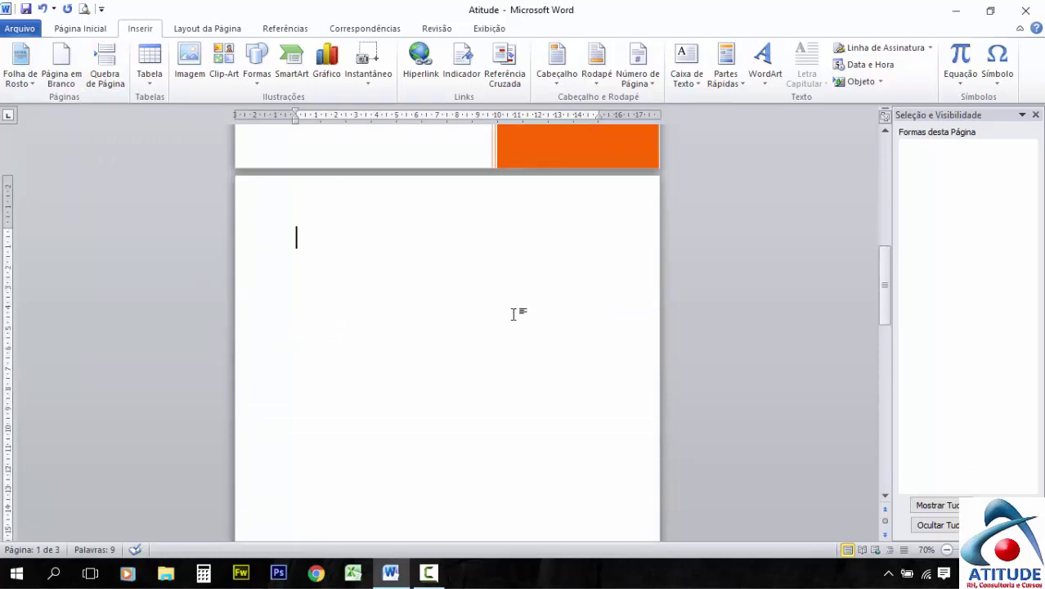
left_click(152, 82)
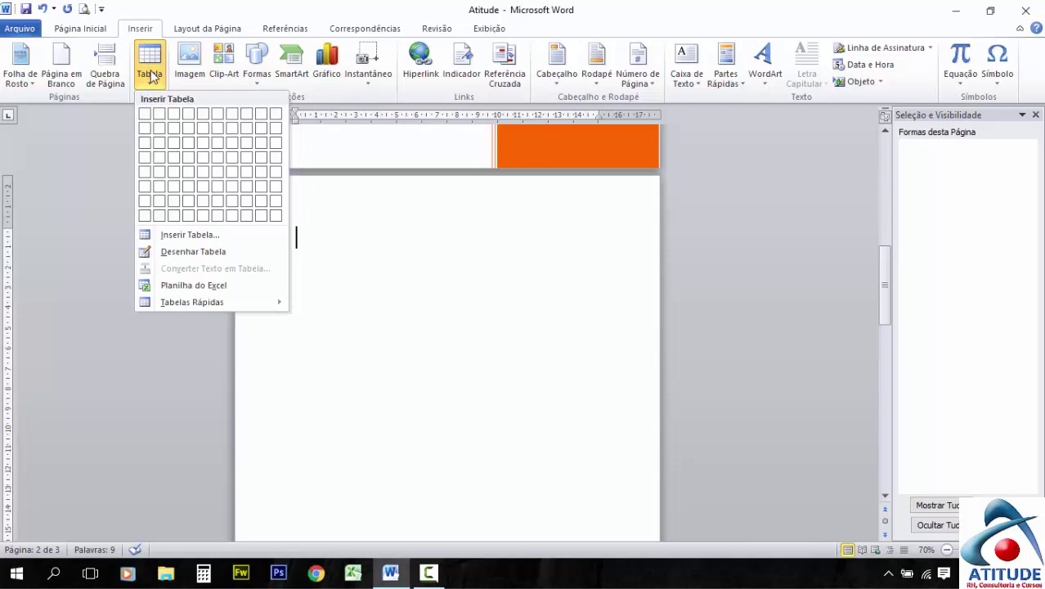
left_click(151, 80)
left_click(152, 82)
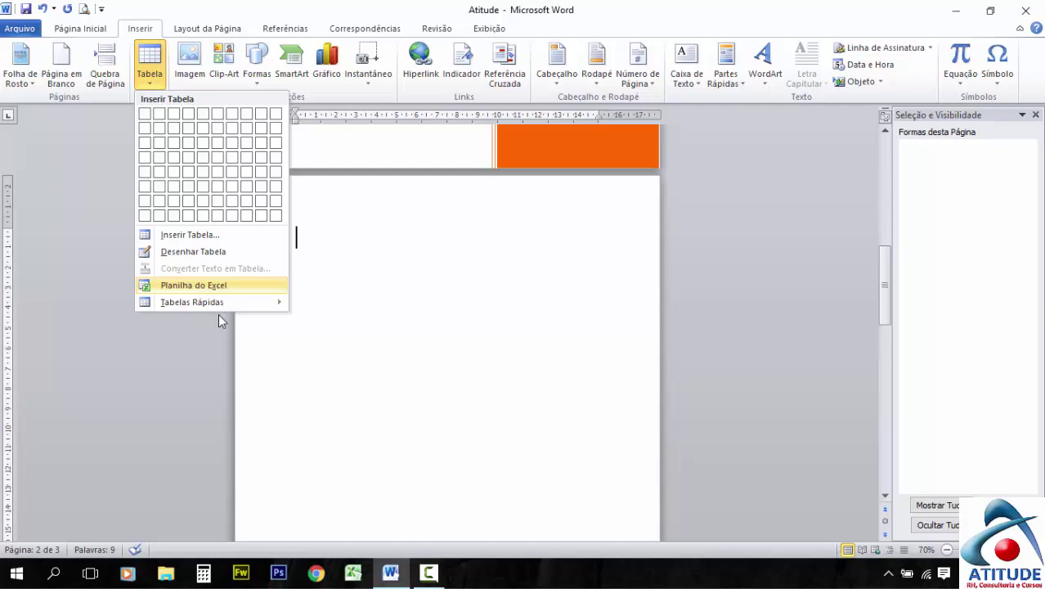
mouse_move(185, 302)
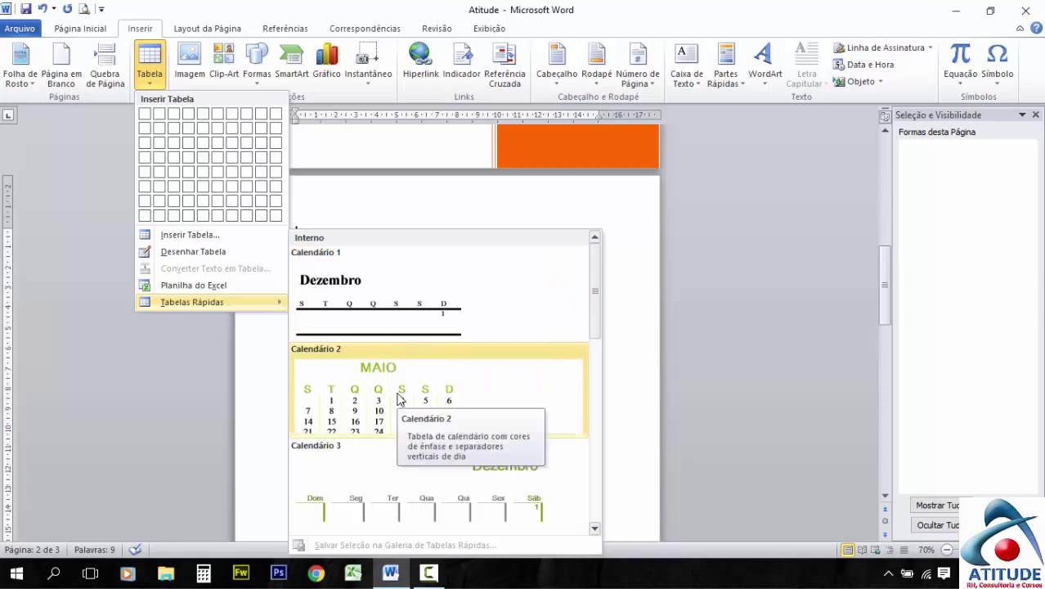
scroll(399, 398, "down", 3)
scroll(399, 398, "up", 3)
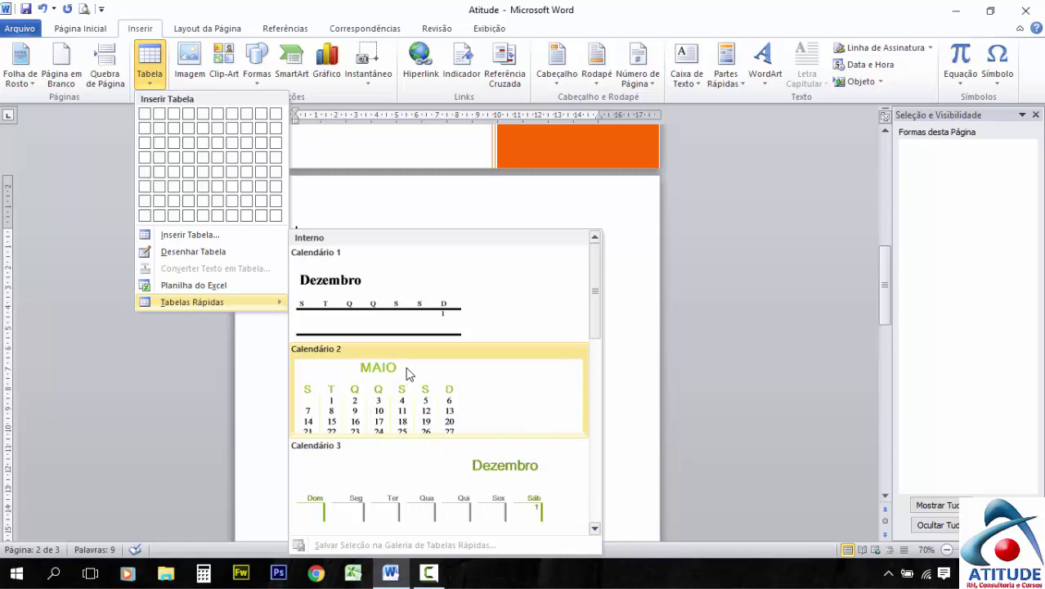
scroll(409, 373, "down", 6)
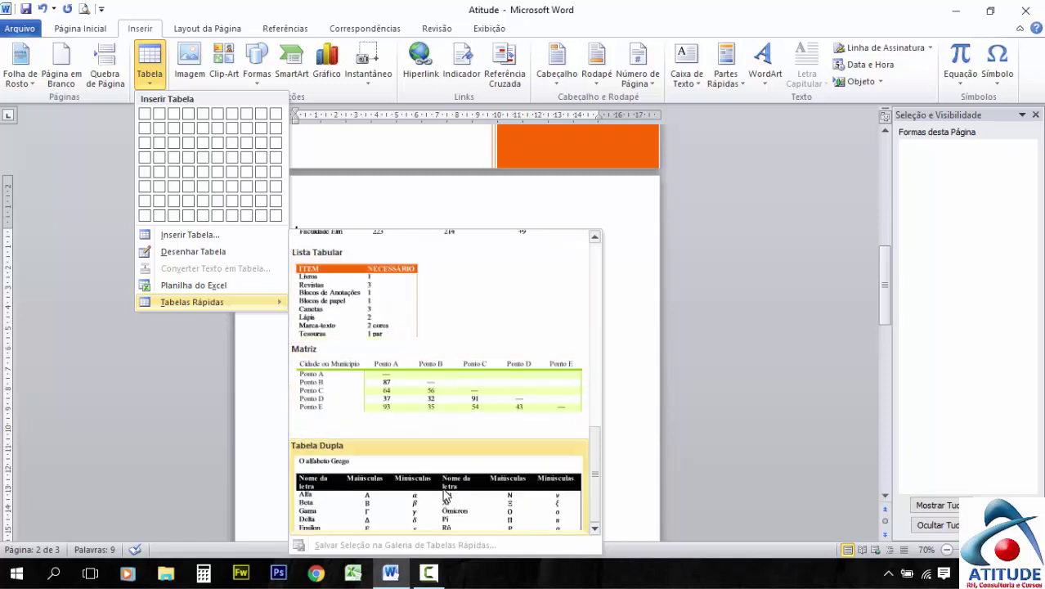
scroll(424, 448, "up", 6)
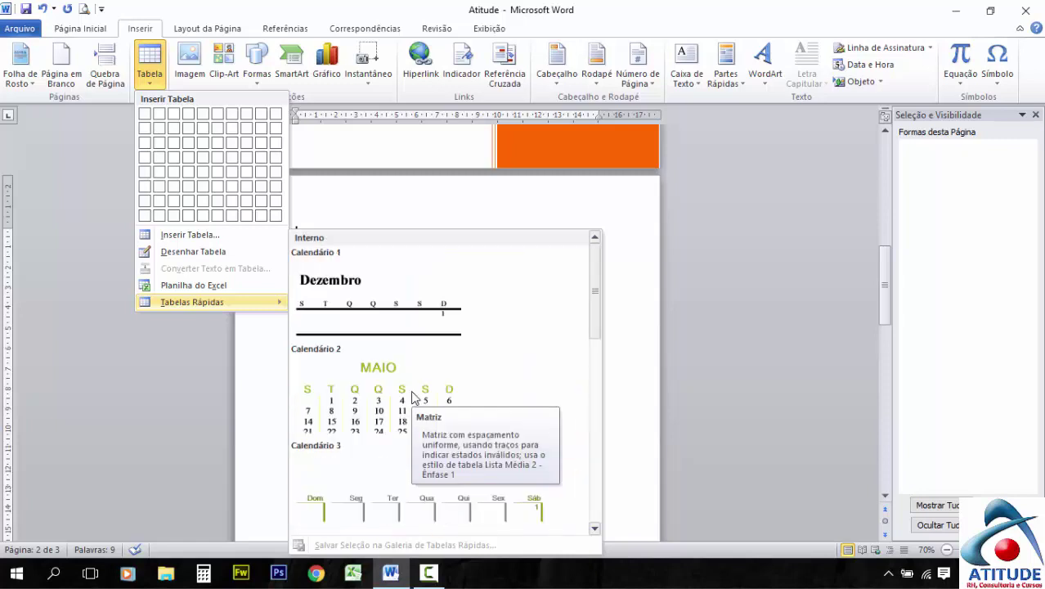
Insert the Calendário 2 quick table and select the whole MAIO calendar
left_click(392, 367)
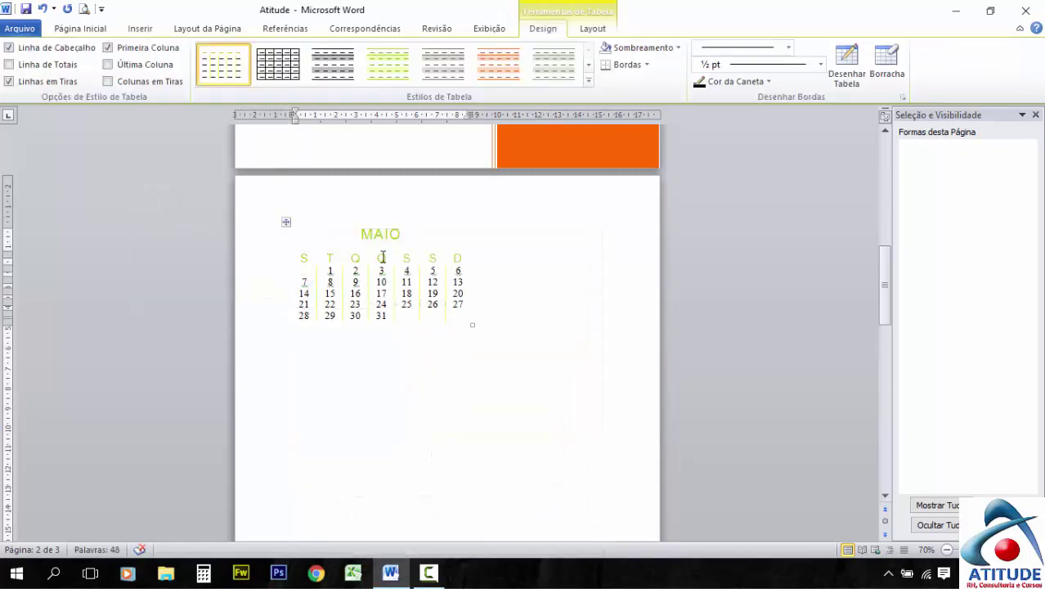
scroll(382, 257, "up", 5)
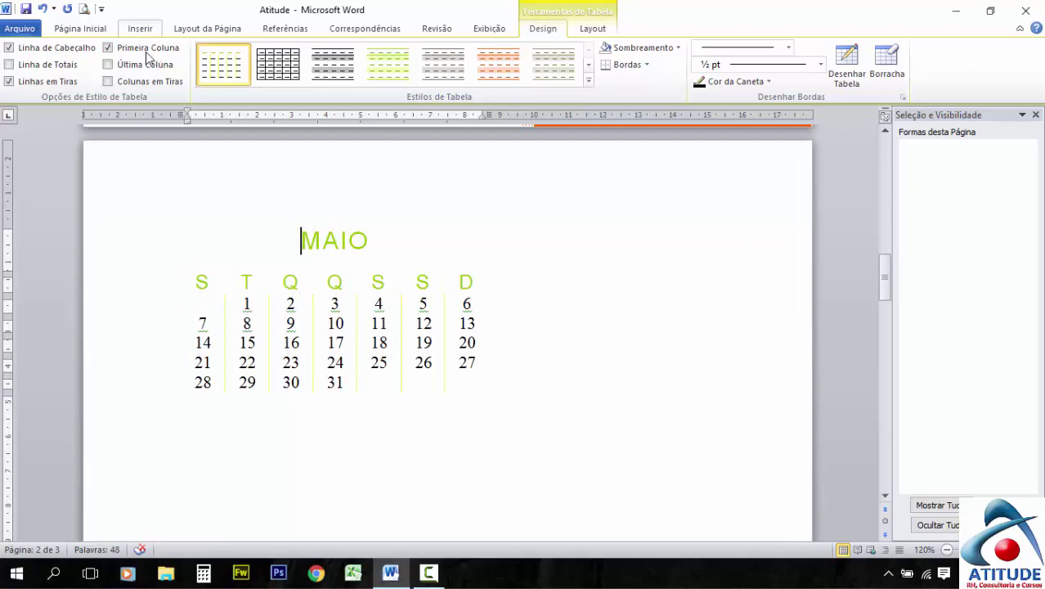
left_click_drag(298, 238, 443, 414)
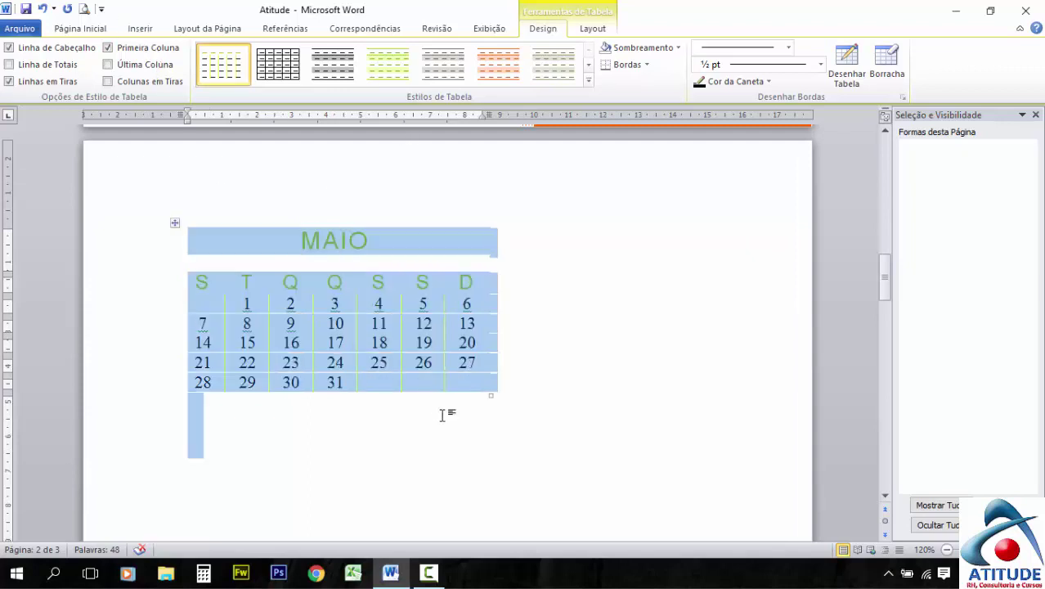
left_click(329, 266)
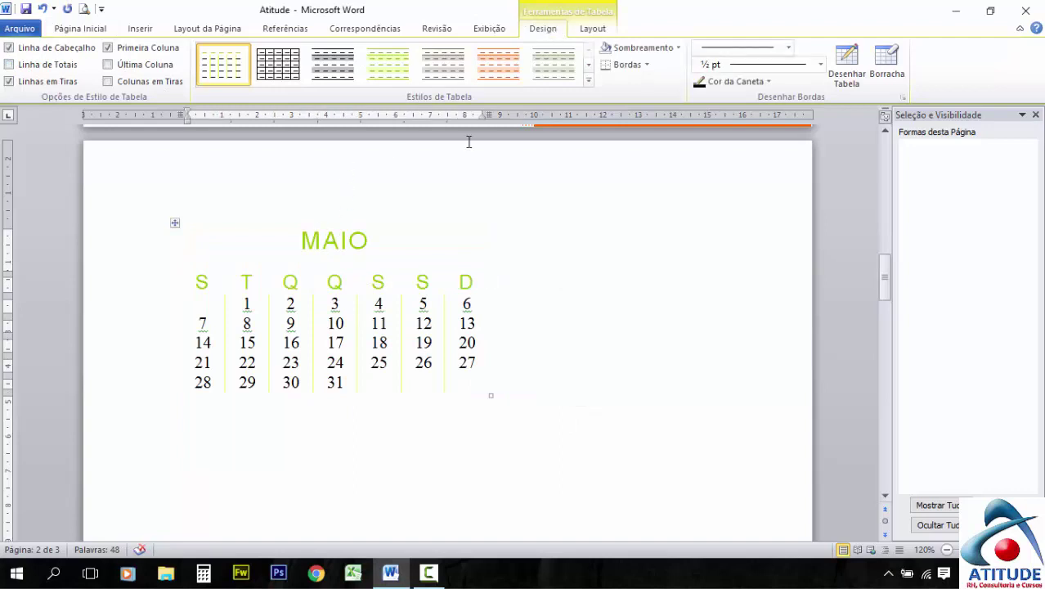
left_click(174, 223)
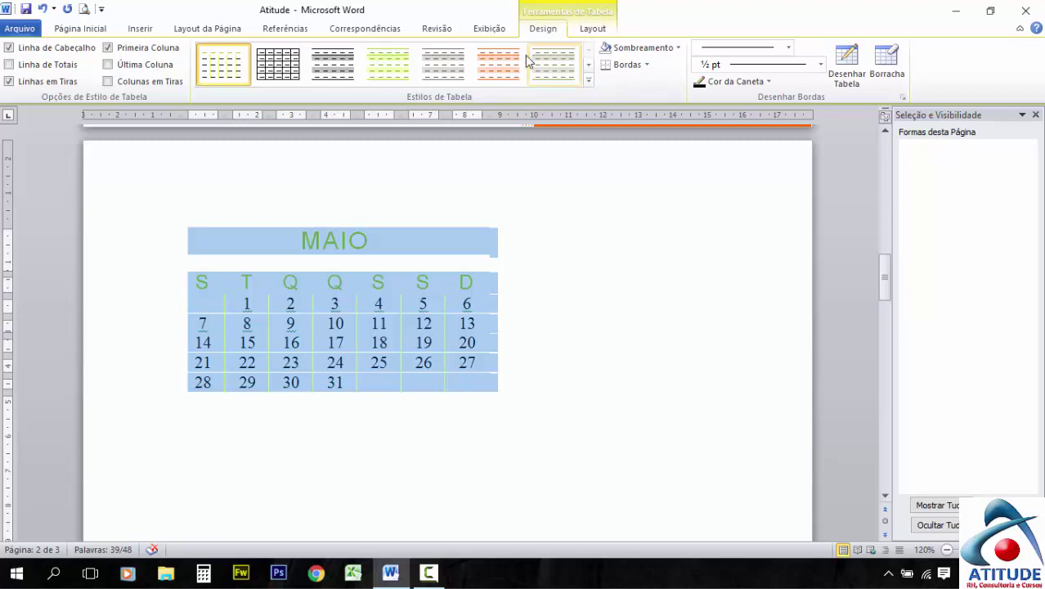
left_click(601, 33)
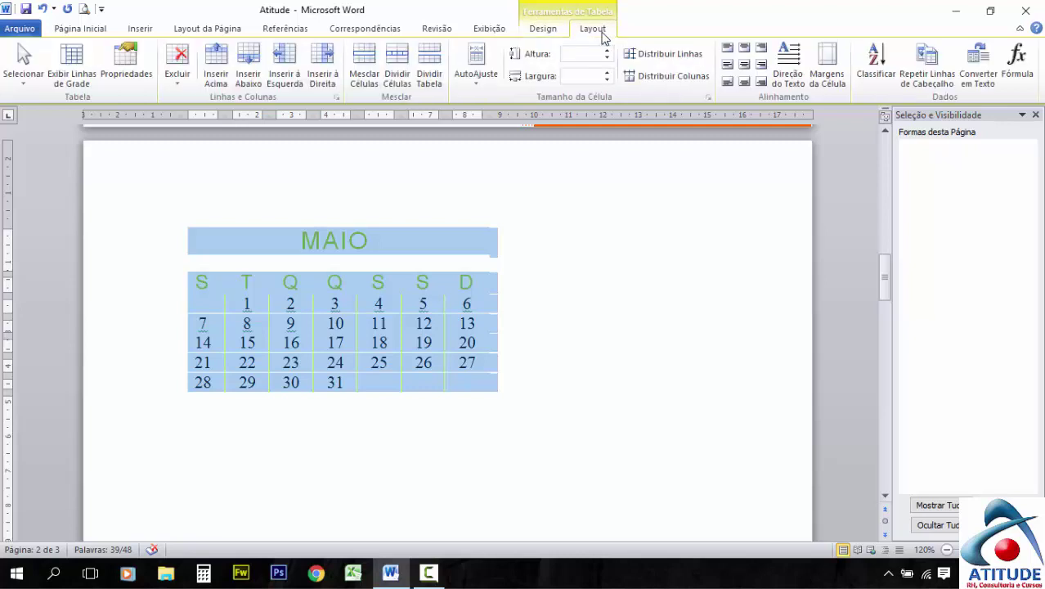
Switch from the table Layout tools back to the Design tab for the calendar
left_click(547, 33)
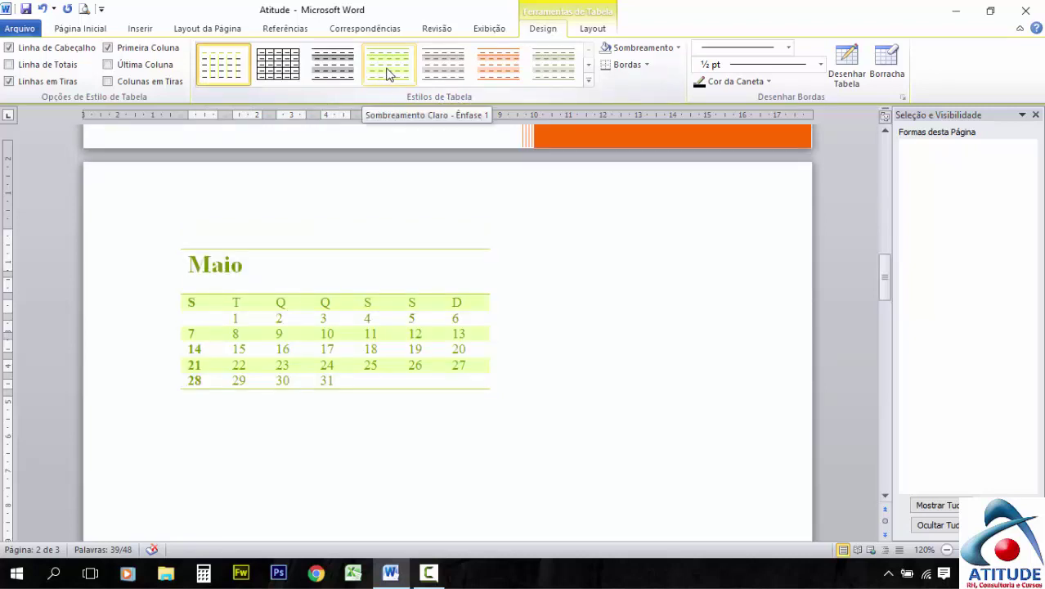
Apply the Sombreamento Claro - Ênfase 3 style and fill the cells with green shading
left_click(493, 77)
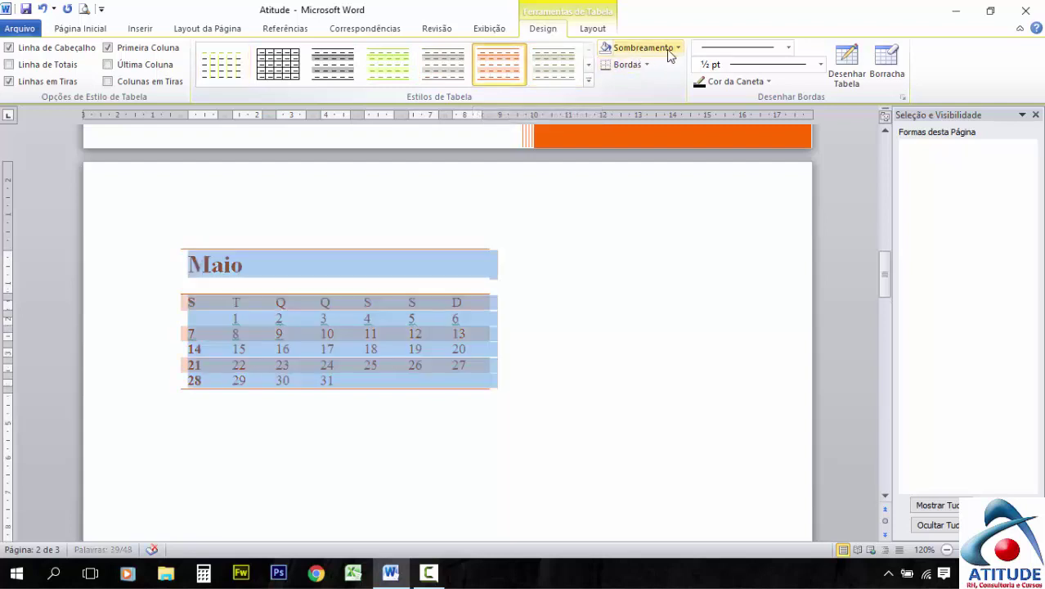
left_click(679, 50)
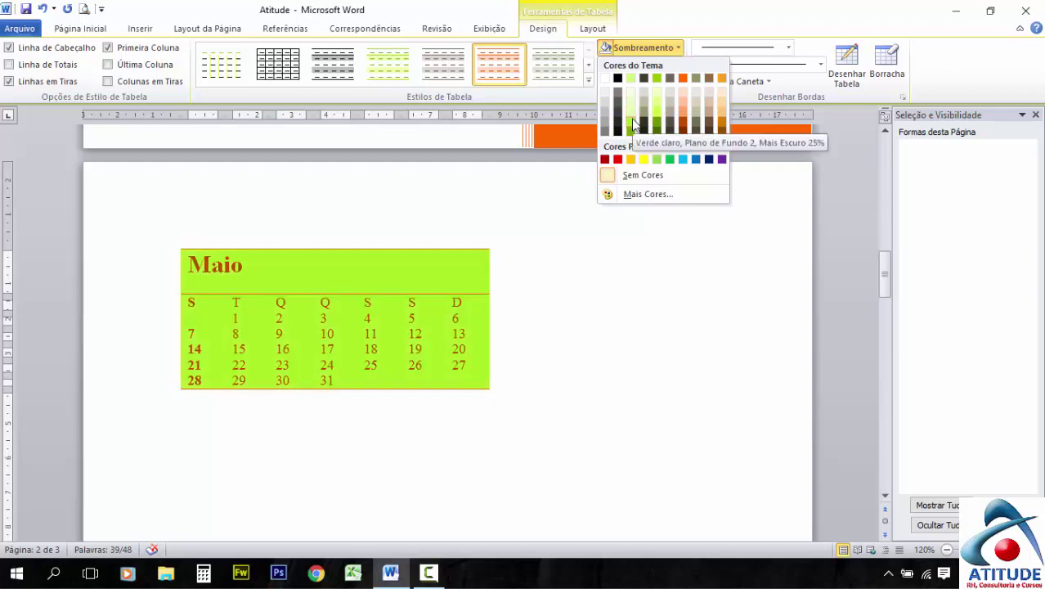
left_click(633, 123)
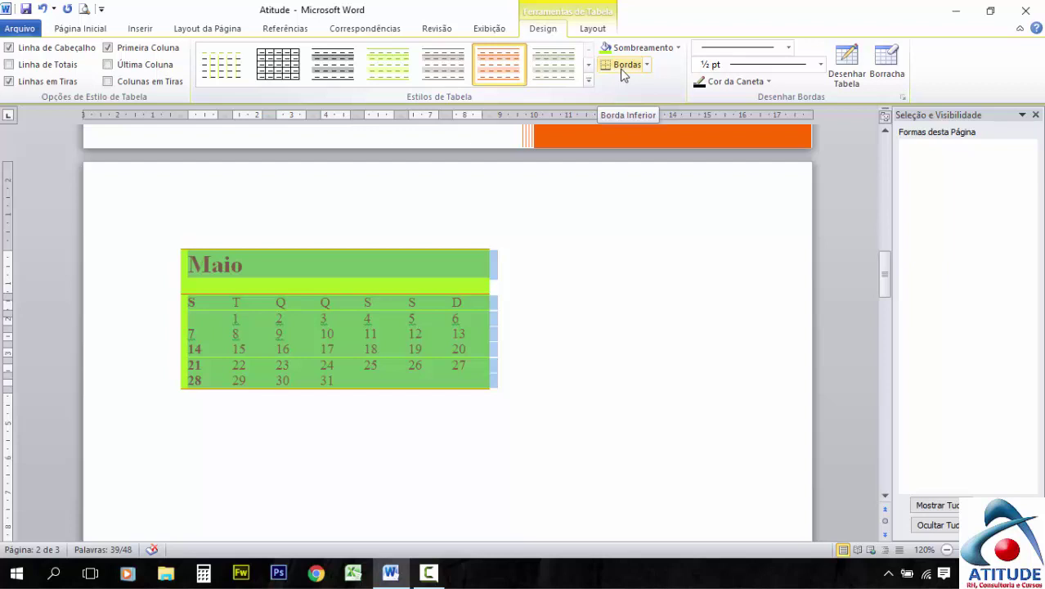
Add a bottom border, then apply Todas as bordas to the whole table
left_click(623, 66)
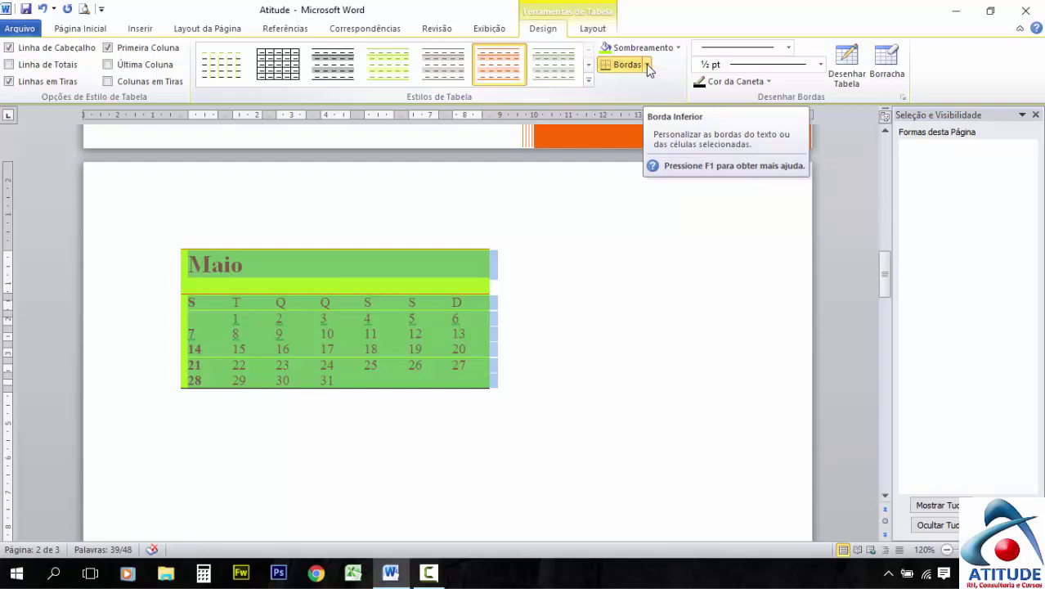
left_click(647, 65)
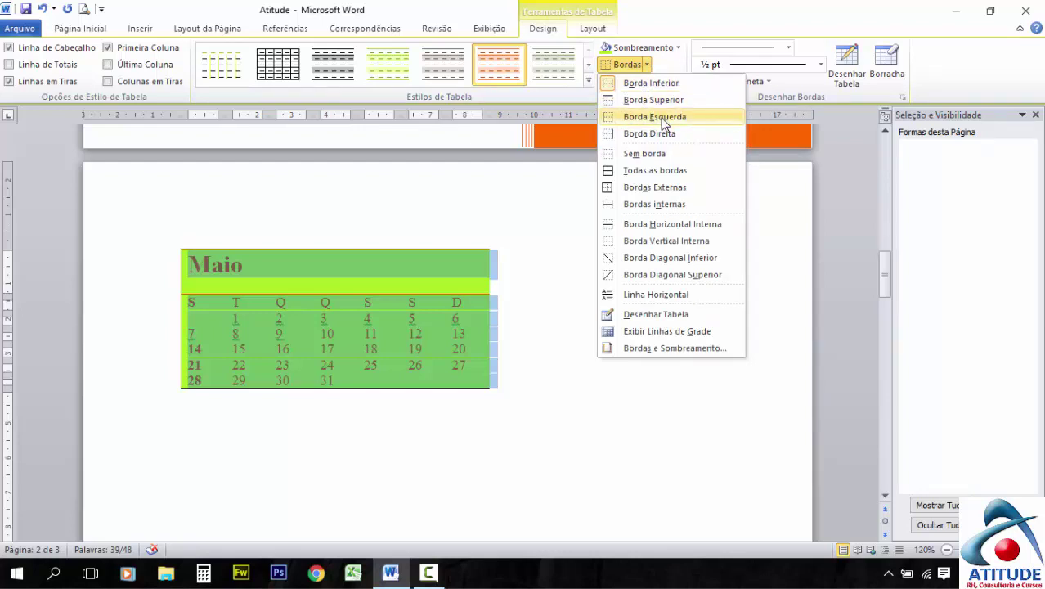
left_click(673, 171)
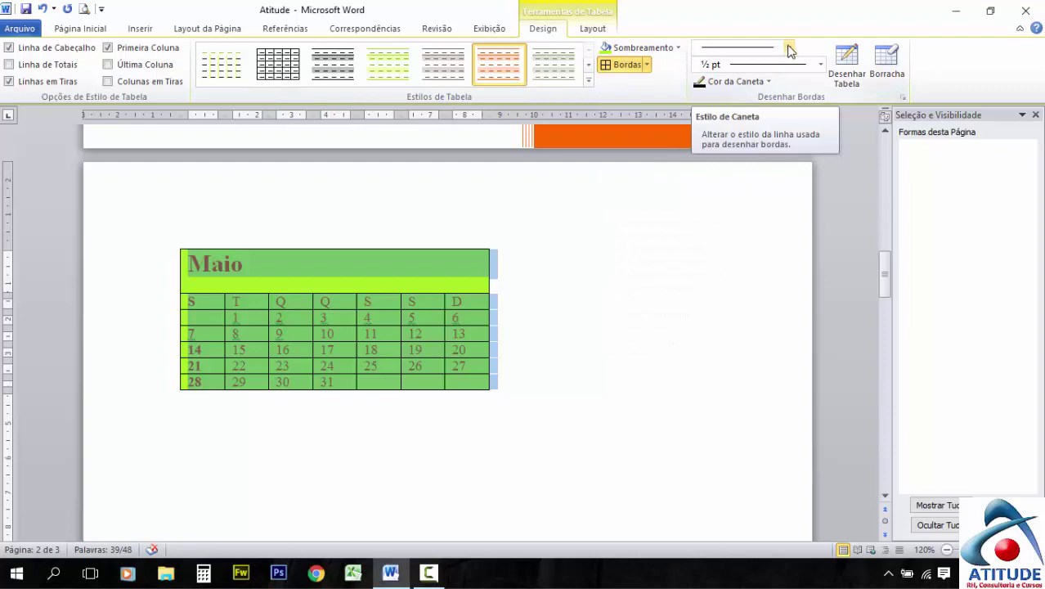
Set the border-drawing pen to a dashed line, 3 pt weight, in red
left_click(790, 51)
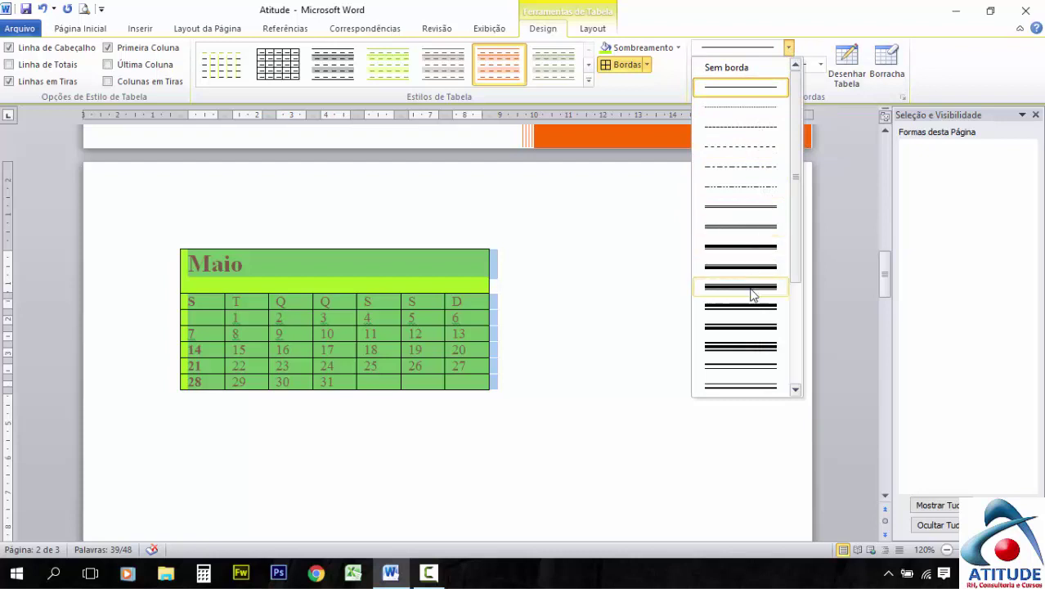
left_click(743, 125)
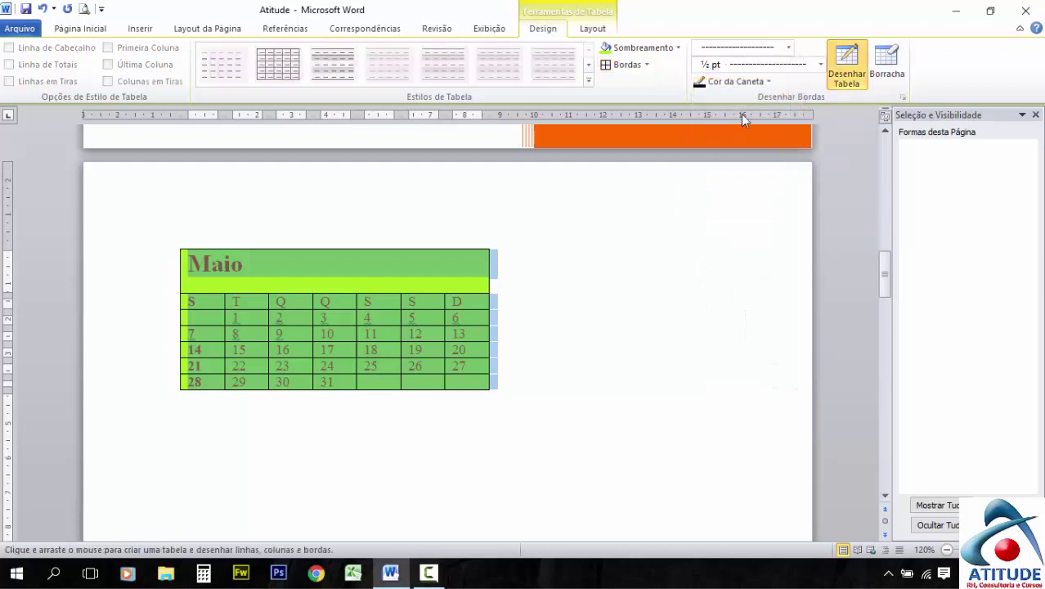
left_click(819, 65)
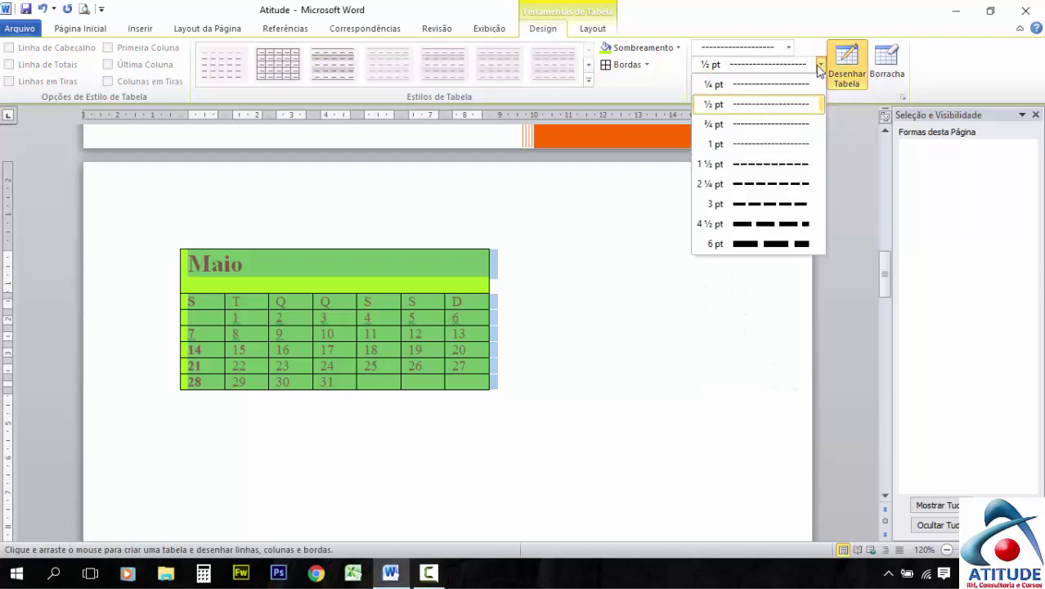
left_click(769, 204)
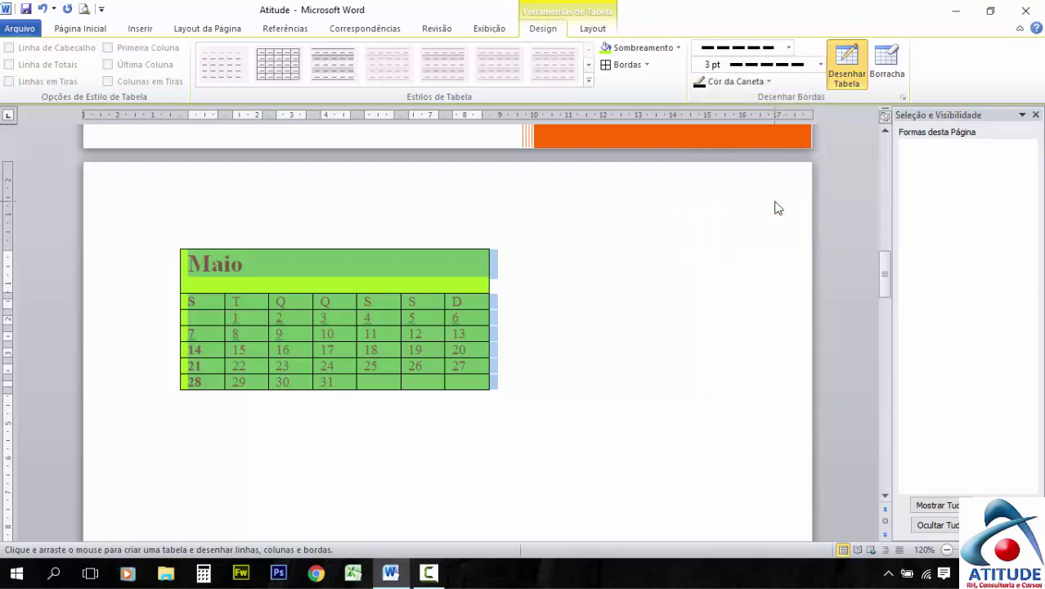
left_click(767, 81)
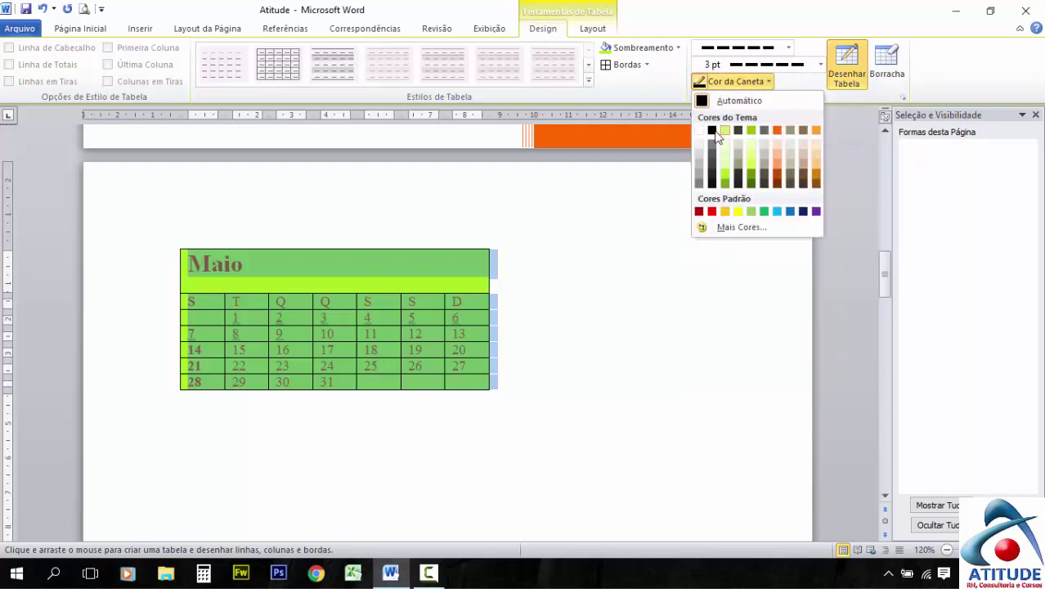
left_click(711, 212)
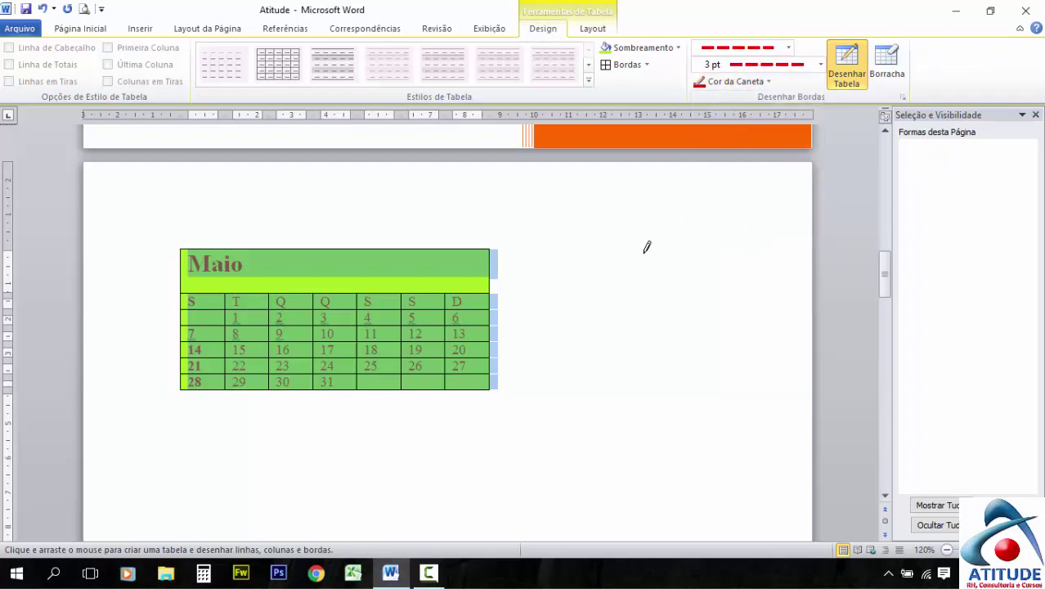
Draw five red dashed cells freehand in the space right of the May calendar
left_click_drag(541, 249, 649, 321)
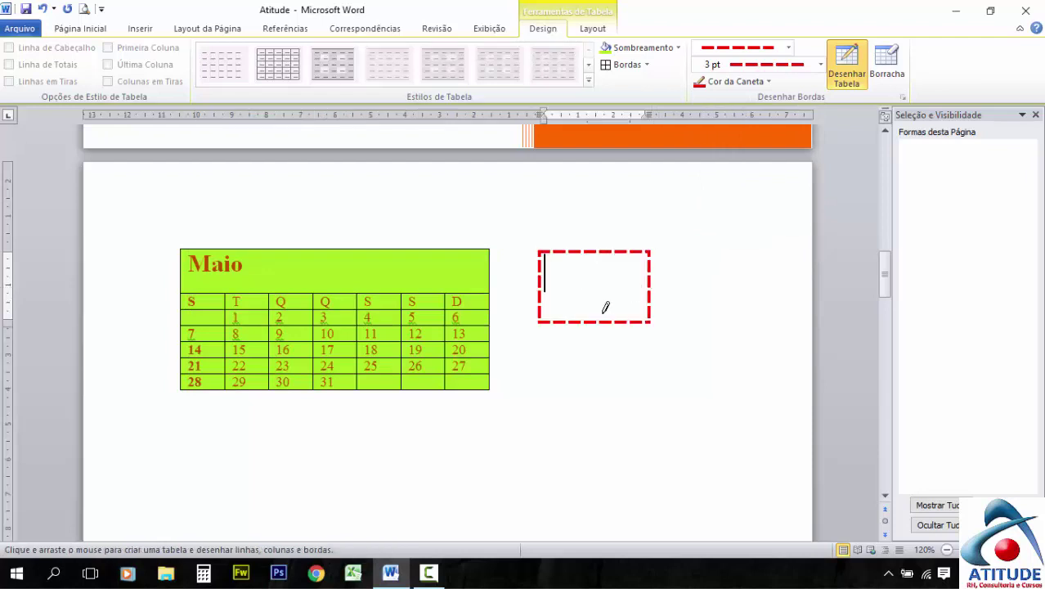
left_click_drag(560, 324, 662, 360)
left_click_drag(660, 252, 770, 316)
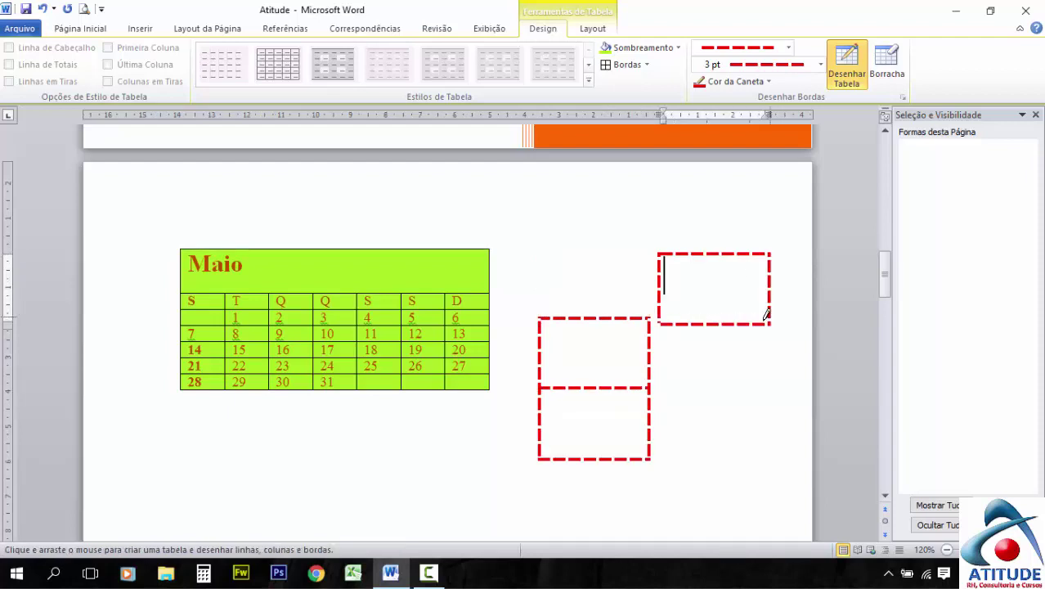
left_click_drag(654, 387, 770, 459)
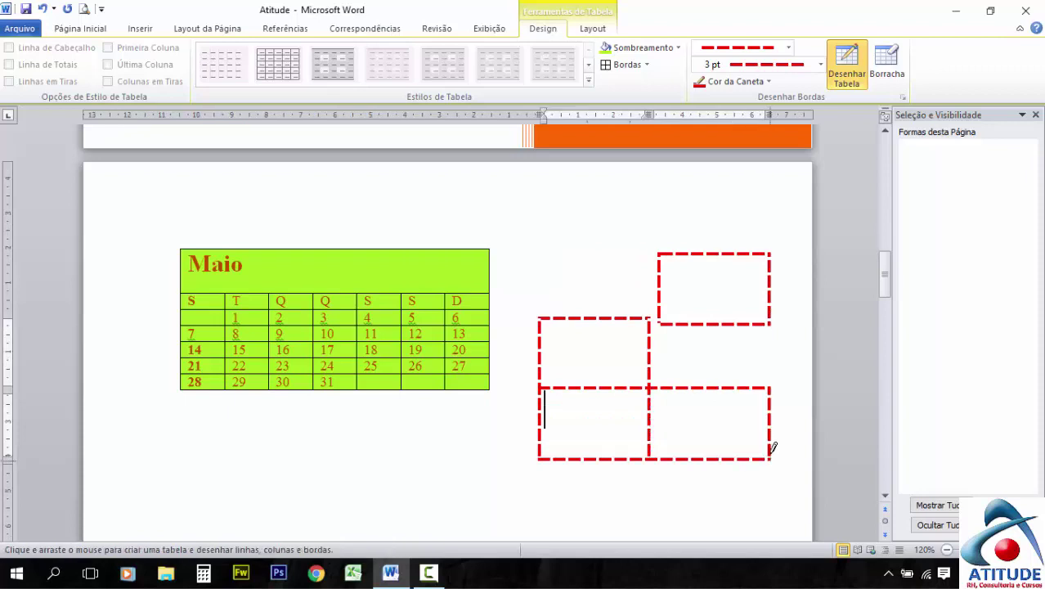
mouse_move(657, 384)
left_mouse_down()
mouse_move(657, 342)
mouse_move(710, 327)
mouse_move(782, 327)
left_mouse_up()
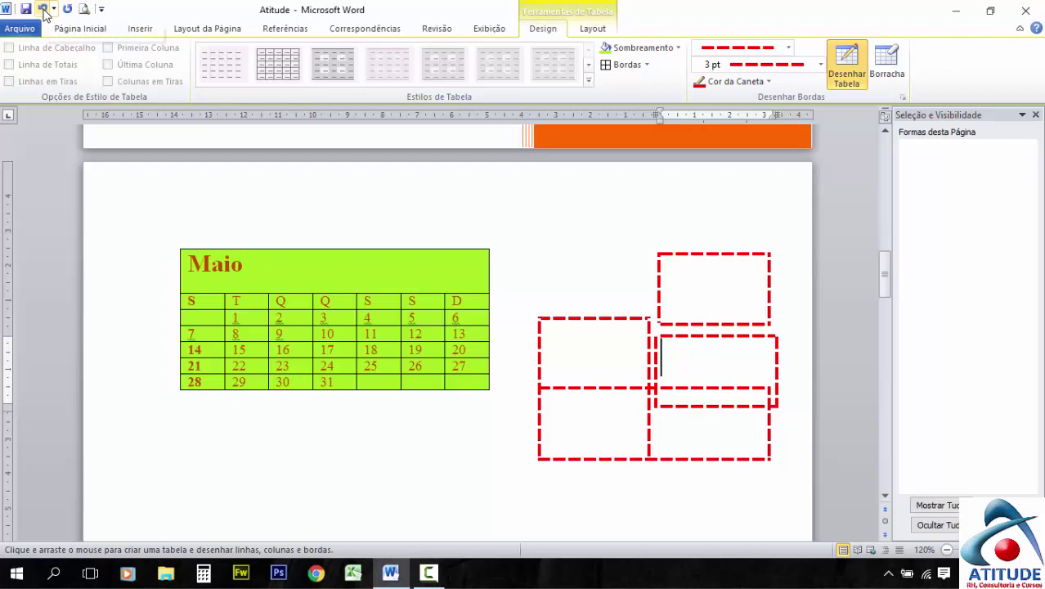
Undo the six drawn dashed cells one at a time from the Quick Access Toolbar
left_click(43, 9)
left_click(43, 9)
left_click(43, 9)
left_click(44, 9)
left_click(43, 9)
left_click(43, 9)
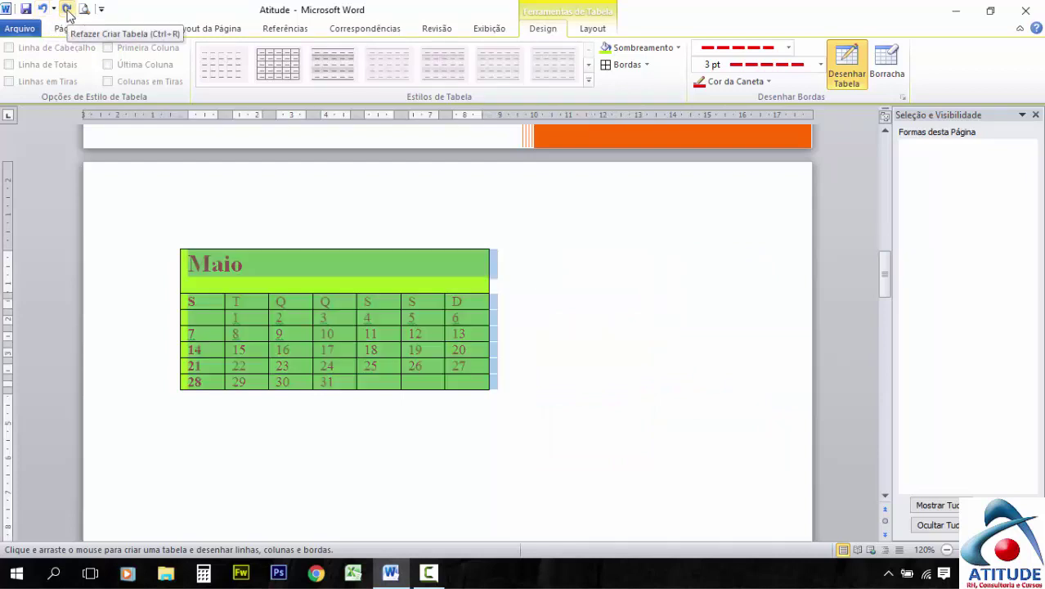
Redo five of the drawn cells, then undo them again
left_click(67, 9)
left_click(67, 9)
left_click(67, 9)
left_click(67, 9)
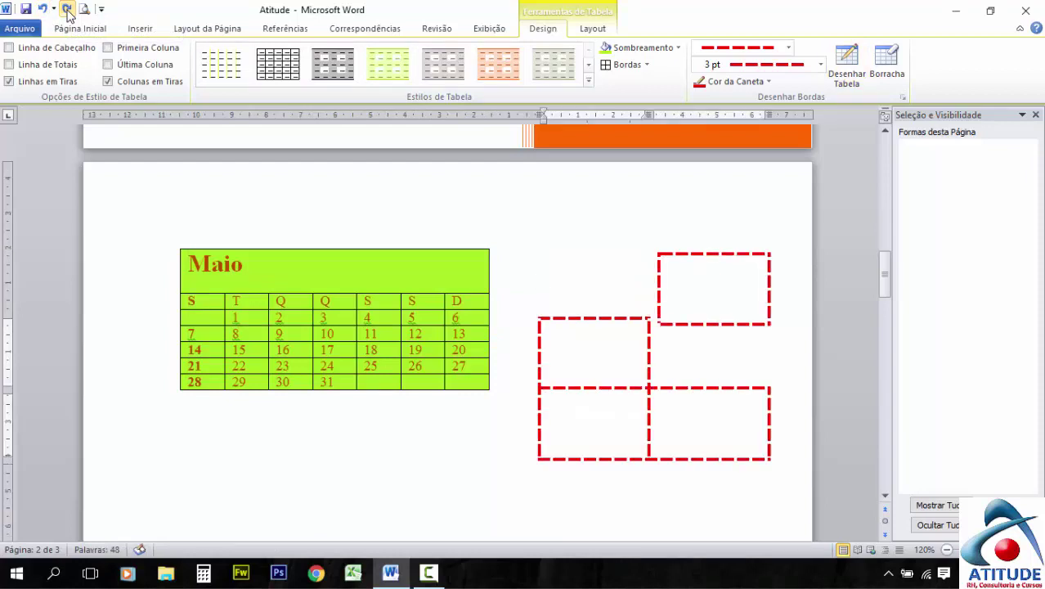
left_click(67, 9)
left_click(42, 9)
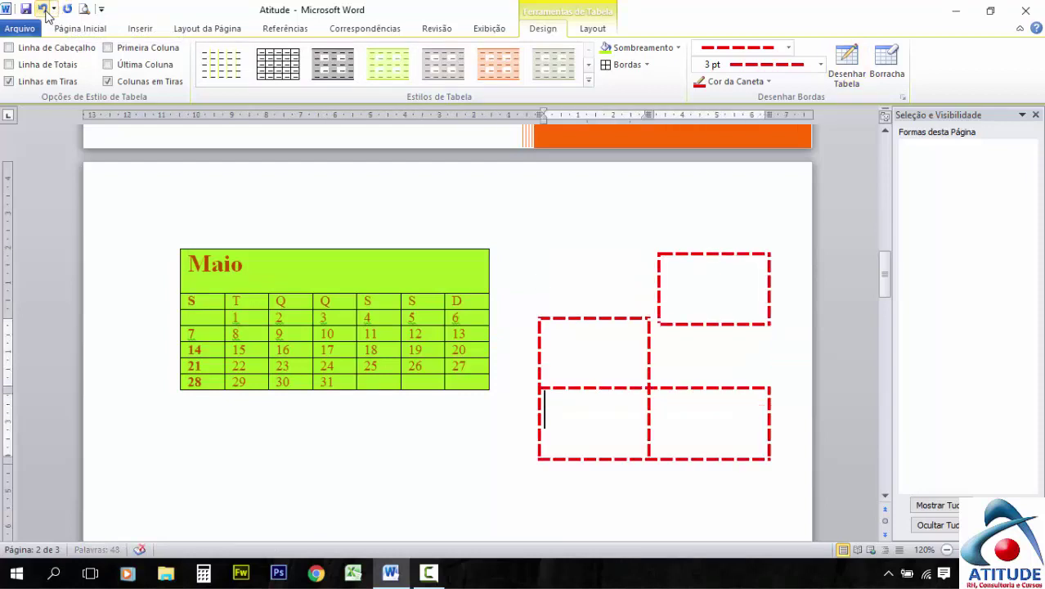
left_click(43, 9)
left_click(43, 9)
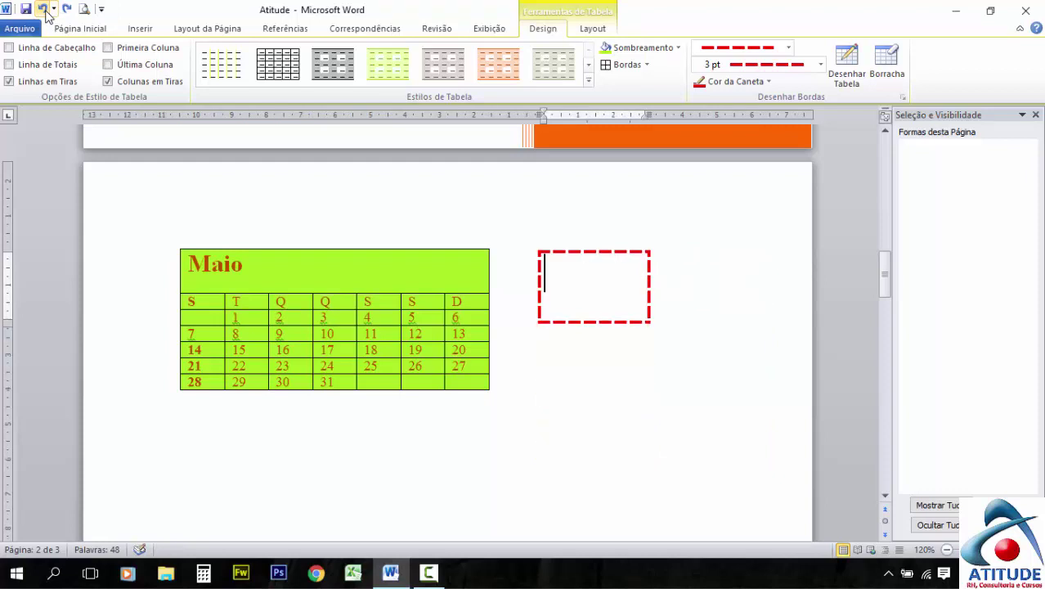
left_click(43, 9)
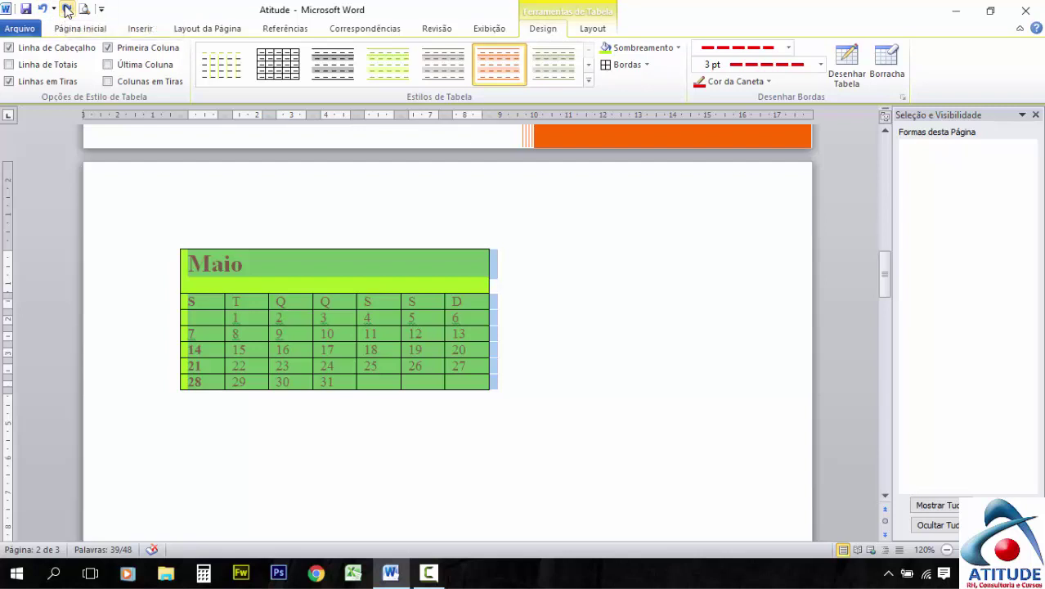
Redo the dashed cells once more, then remove them with Ctrl+Z
left_click(67, 9)
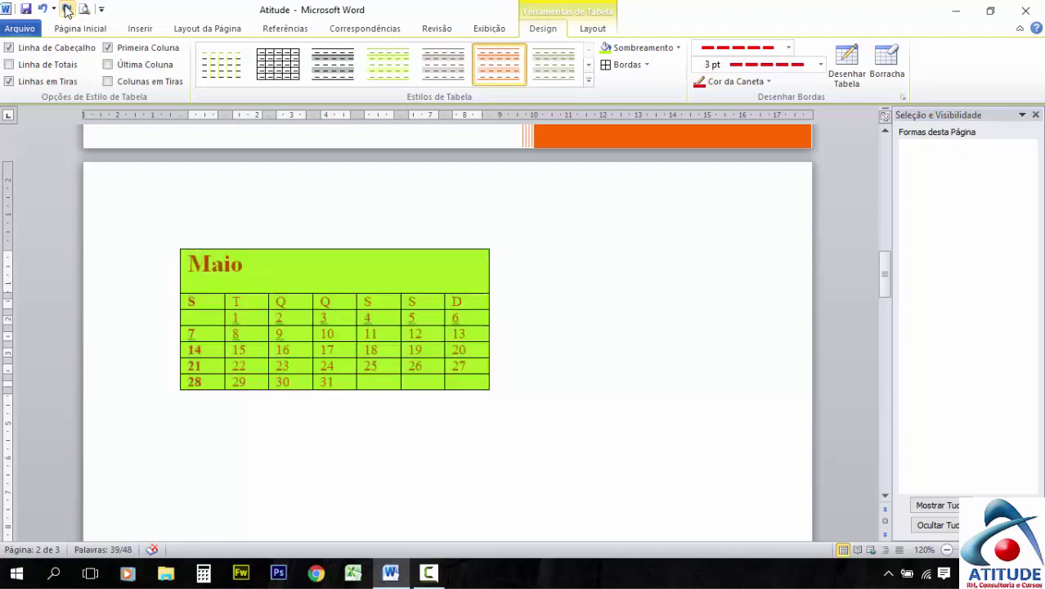
left_click(68, 9)
left_click(67, 9)
left_click(67, 9)
left_click(68, 9)
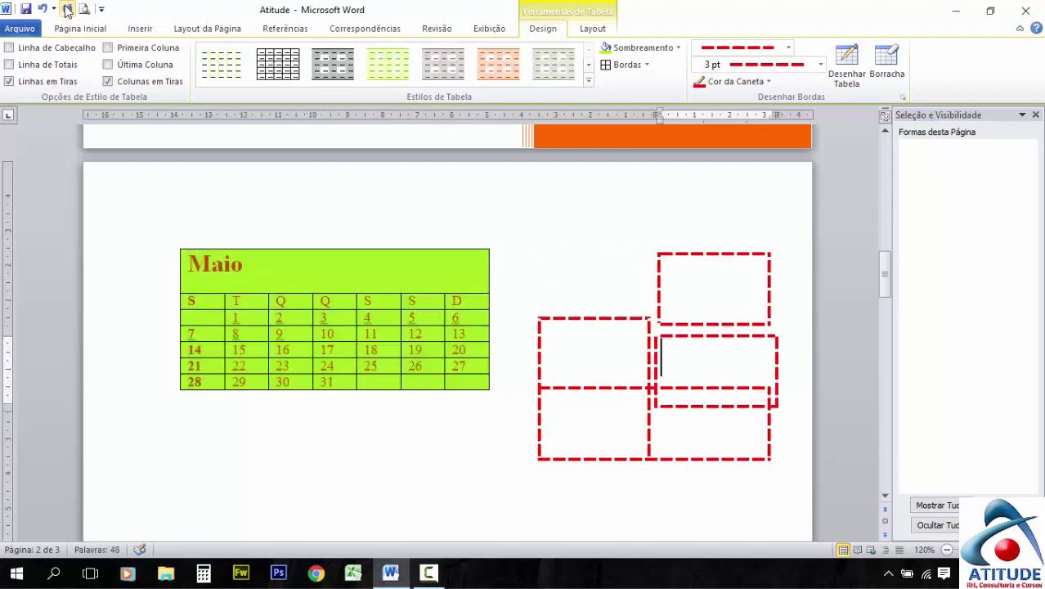
key("ctrl+z")
key("ctrl+z")
key("ctrl+z")
key("ctrl+z")
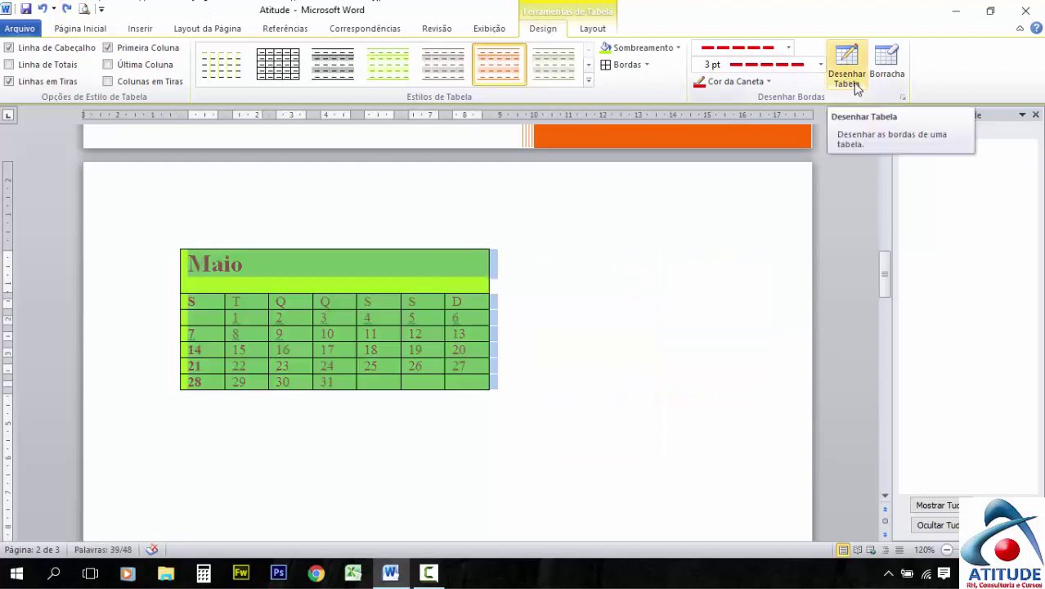
left_click(854, 86)
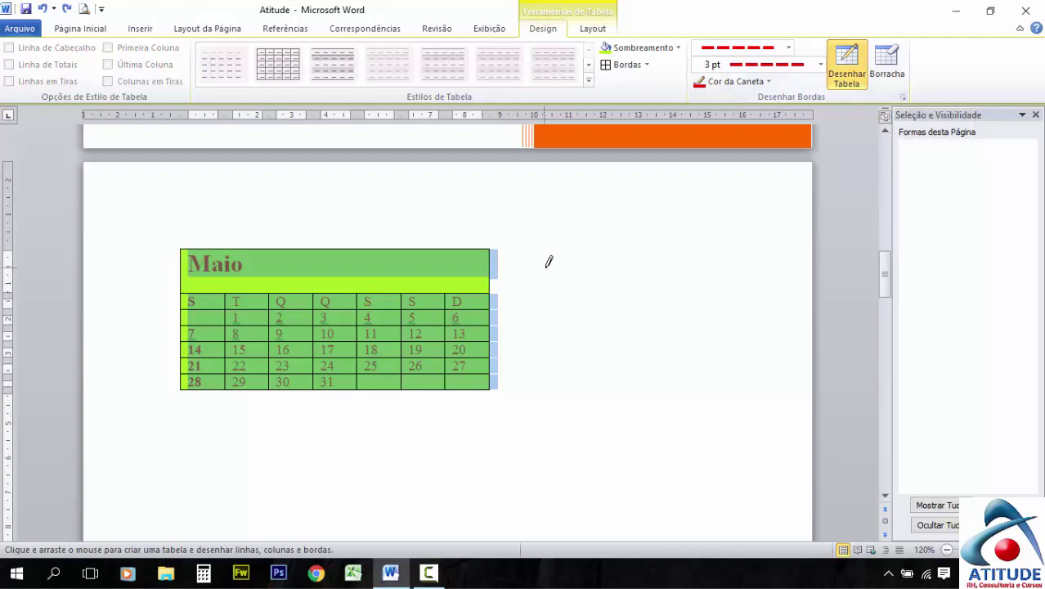
left_click(898, 77)
left_click_drag(156, 262, 442, 308)
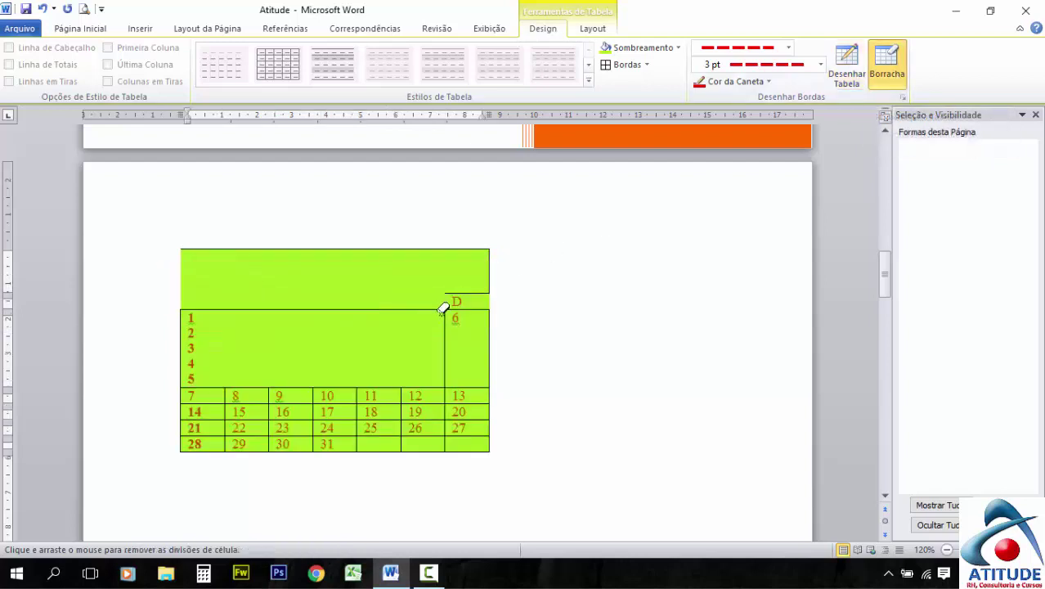
left_click_drag(146, 399, 537, 398)
left_click_drag(138, 391, 525, 392)
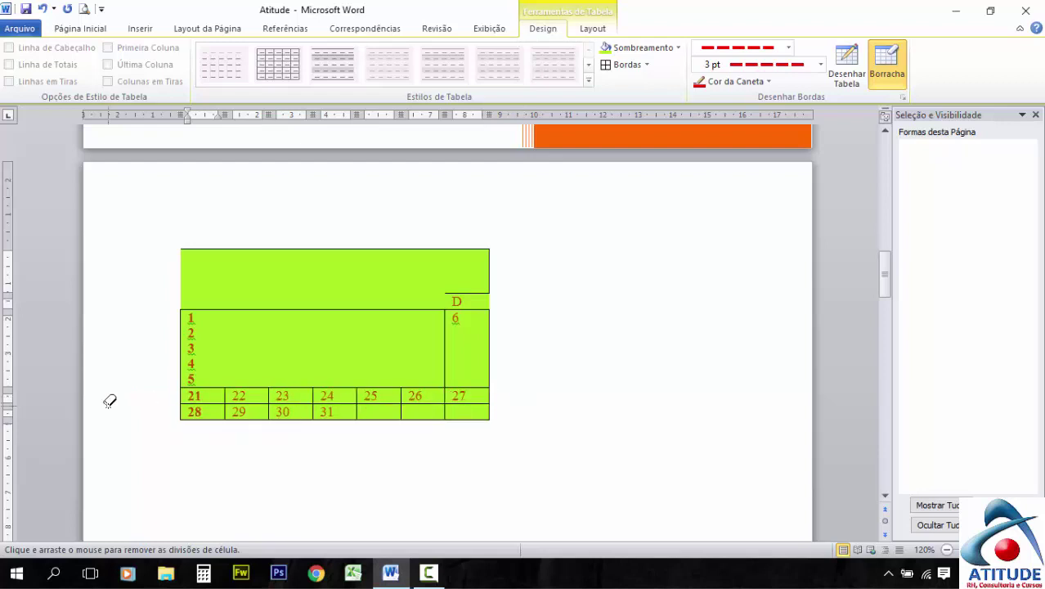
left_click_drag(137, 390, 541, 389)
mouse_move(140, 348)
left_mouse_down()
mouse_move(717, 380)
mouse_move(748, 353)
left_mouse_up()
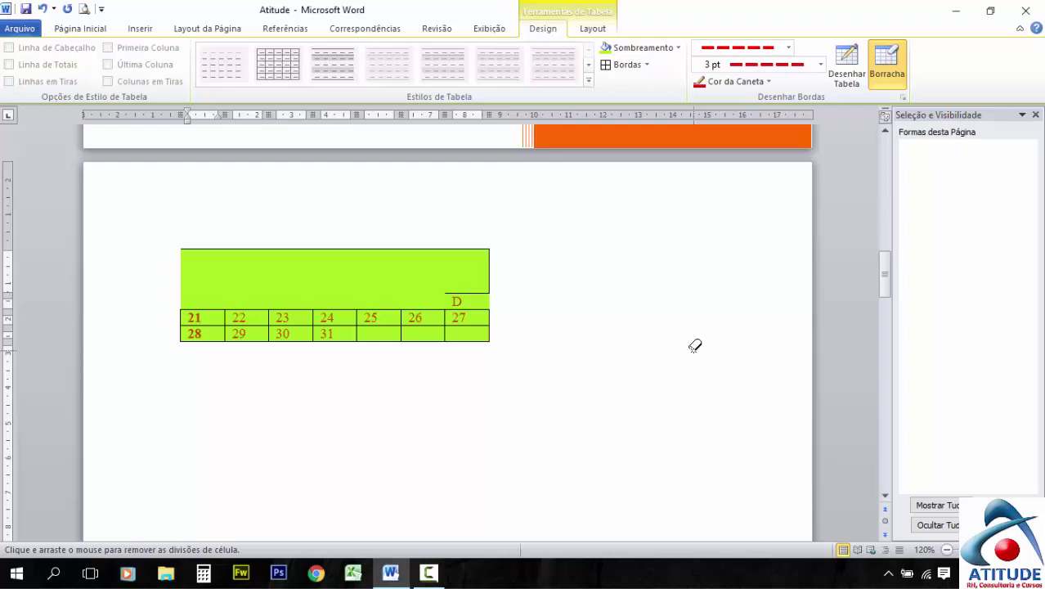
key("ctrl+z")
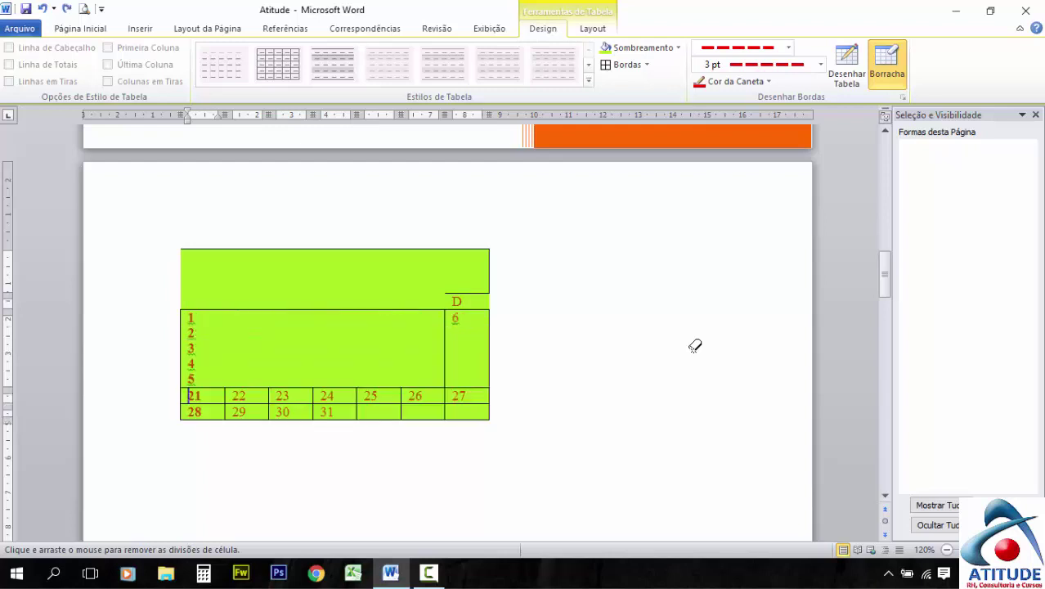
key("ctrl+z")
key("ctrl+z")
key("ctrl+z")
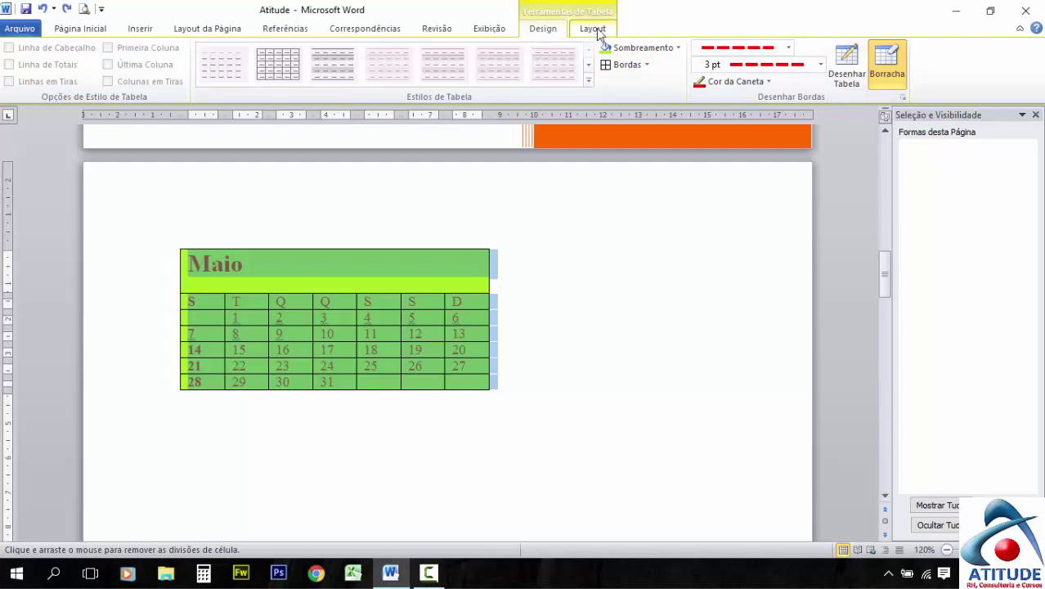
left_click(594, 30)
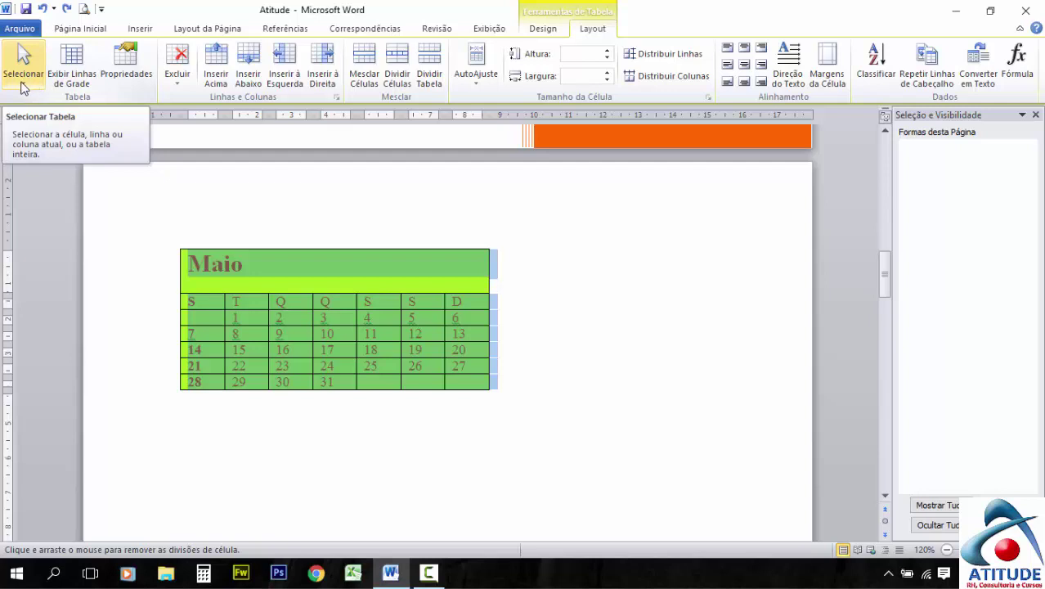
left_click(24, 88)
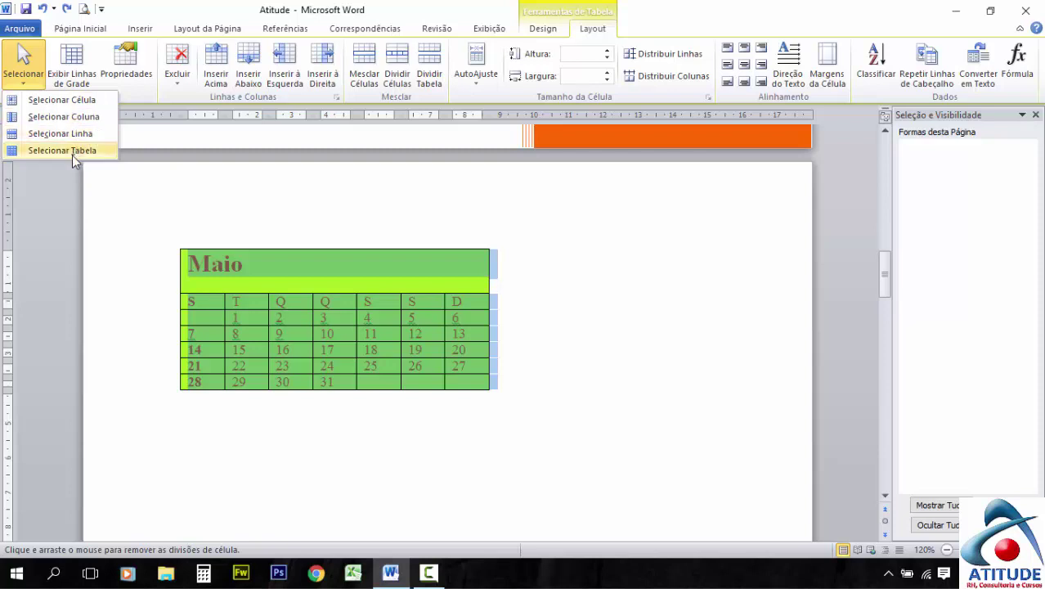
left_click(513, 286)
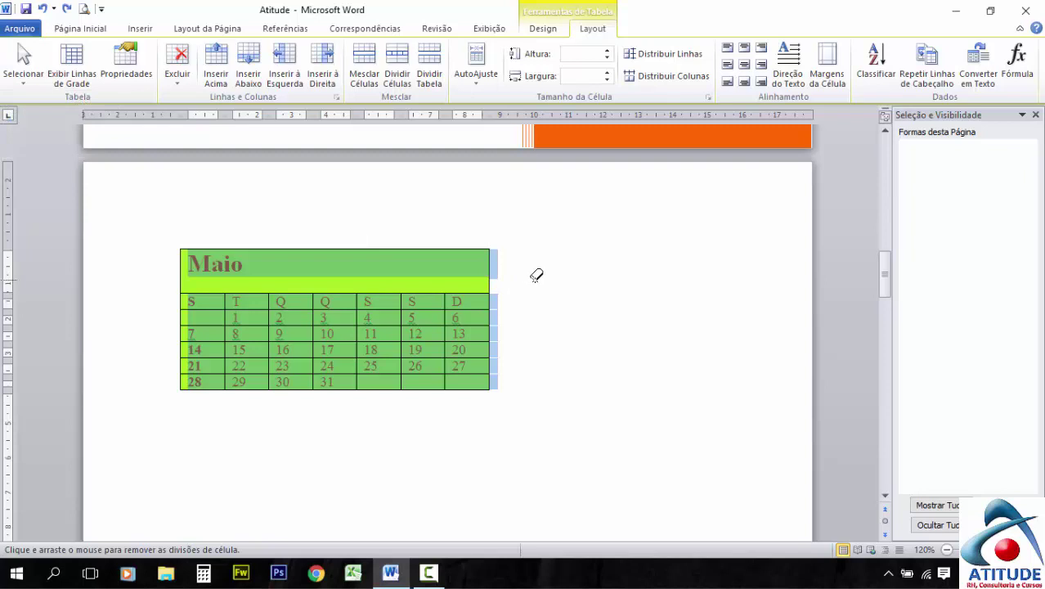
left_click(672, 234)
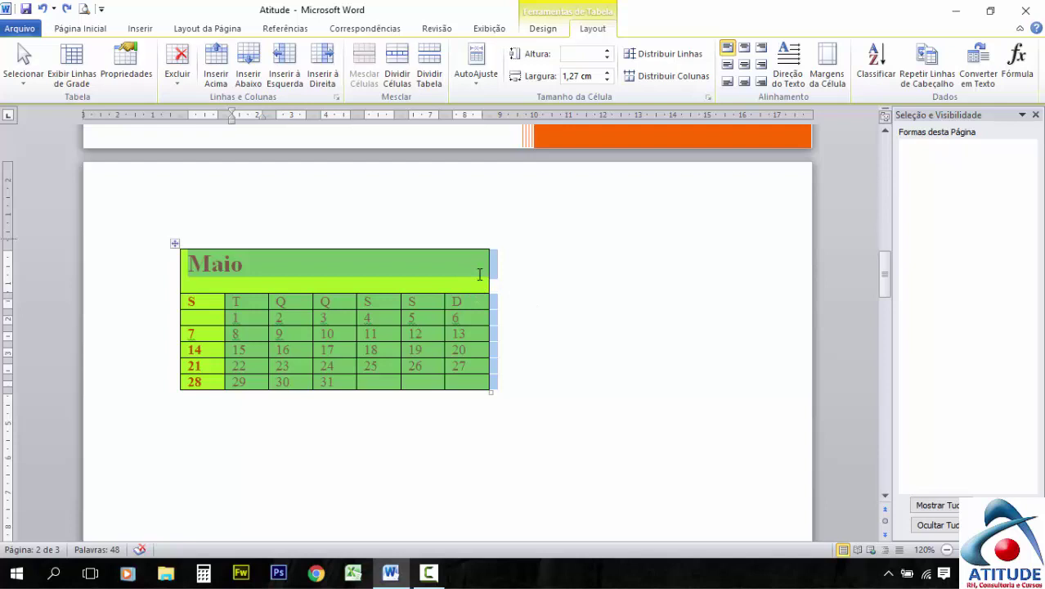
left_click(481, 274)
left_click(23, 70)
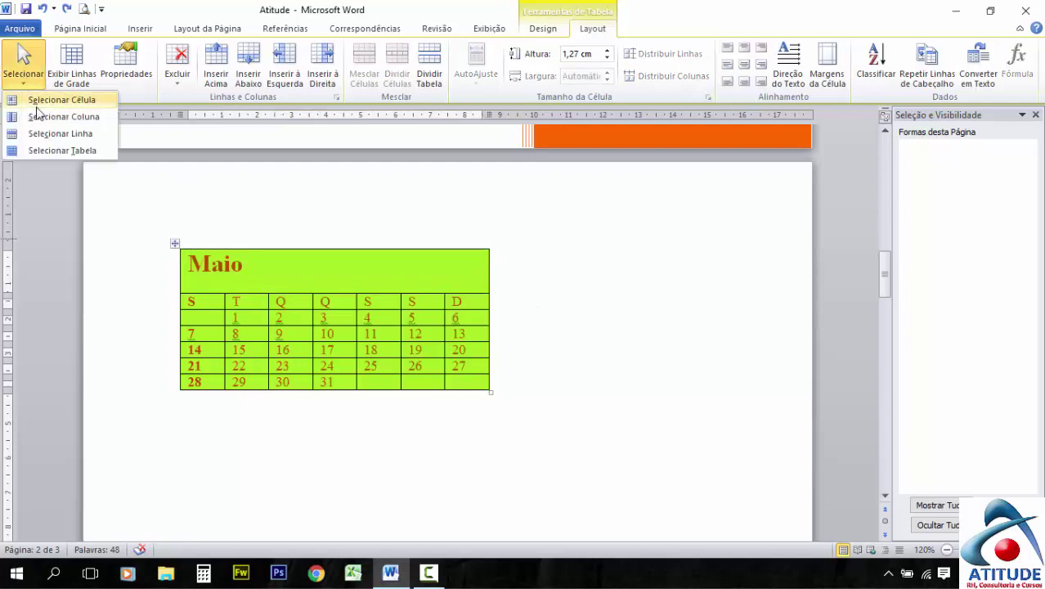
left_click(57, 154)
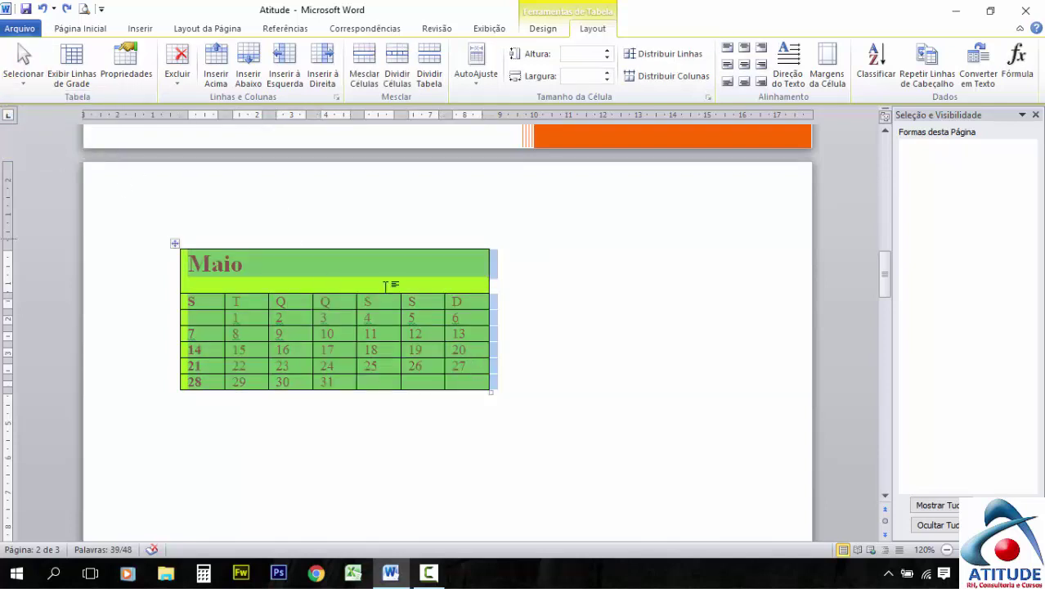
left_click(27, 63)
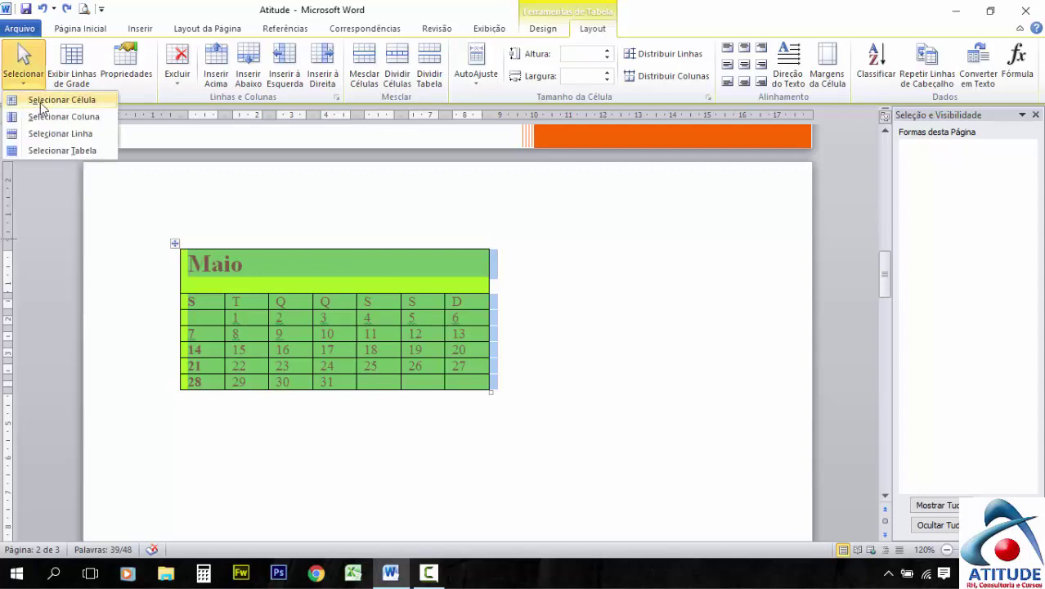
left_click(87, 105)
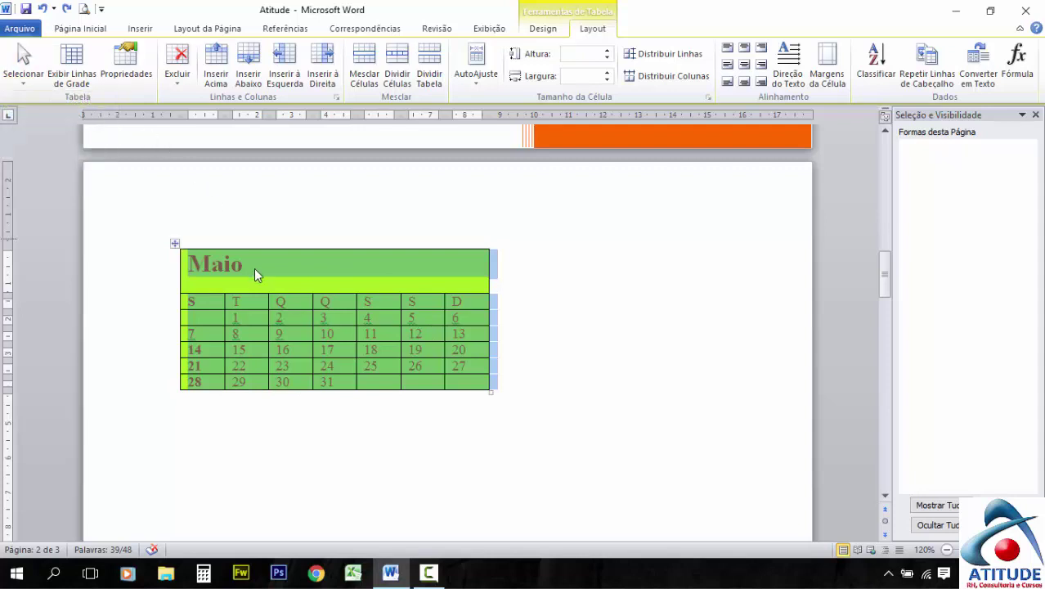
left_click(262, 231)
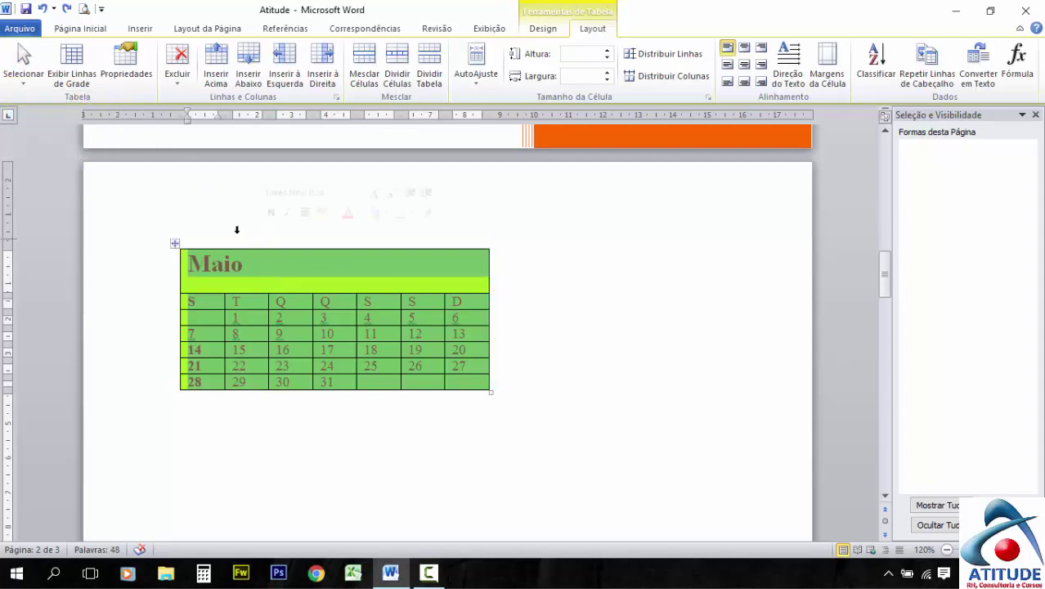
left_click(147, 275)
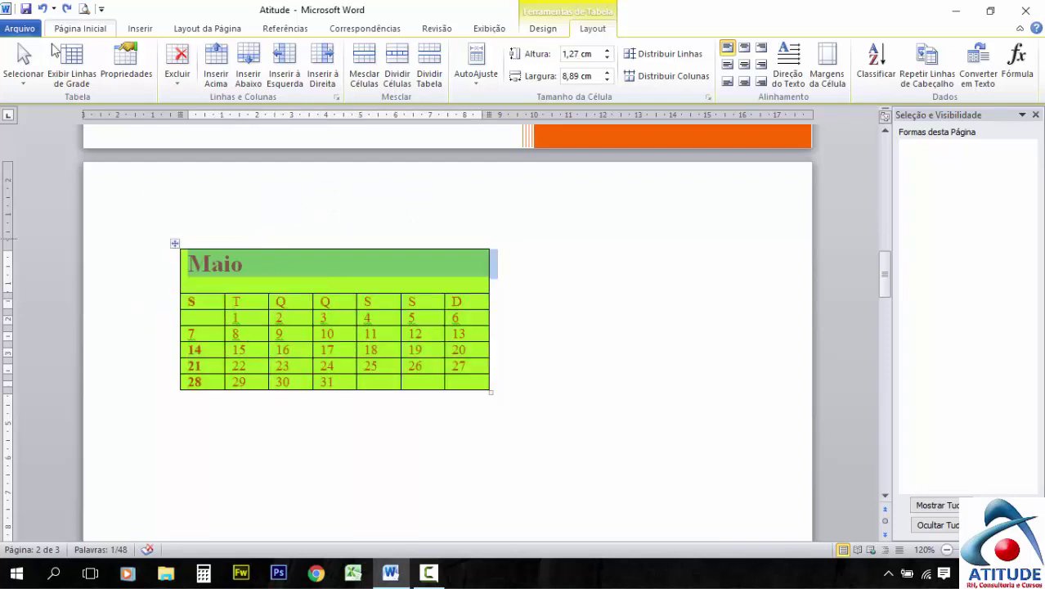
left_click(26, 69)
left_click(32, 100)
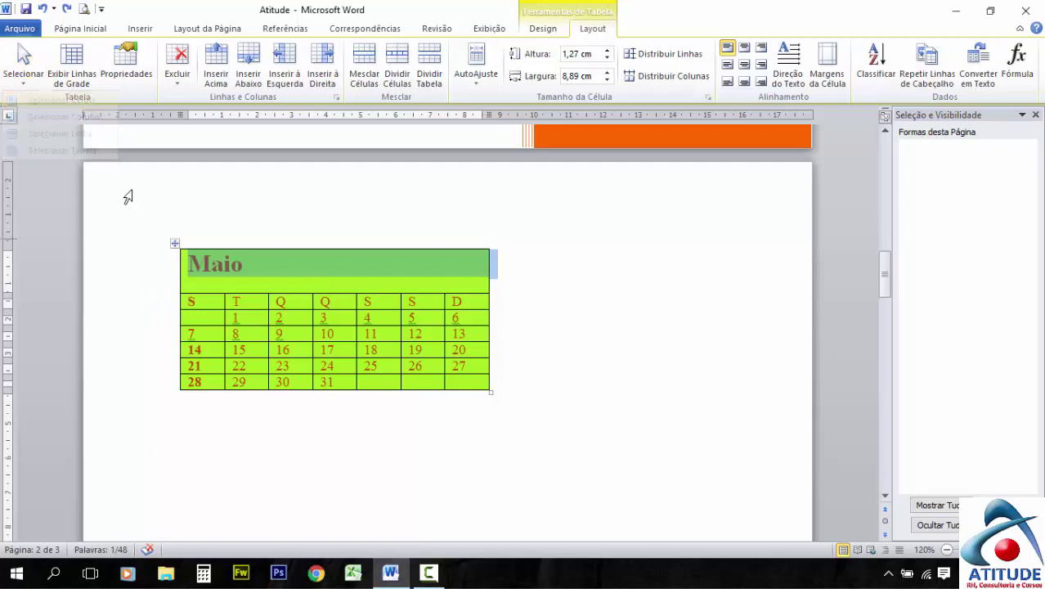
left_click(245, 302)
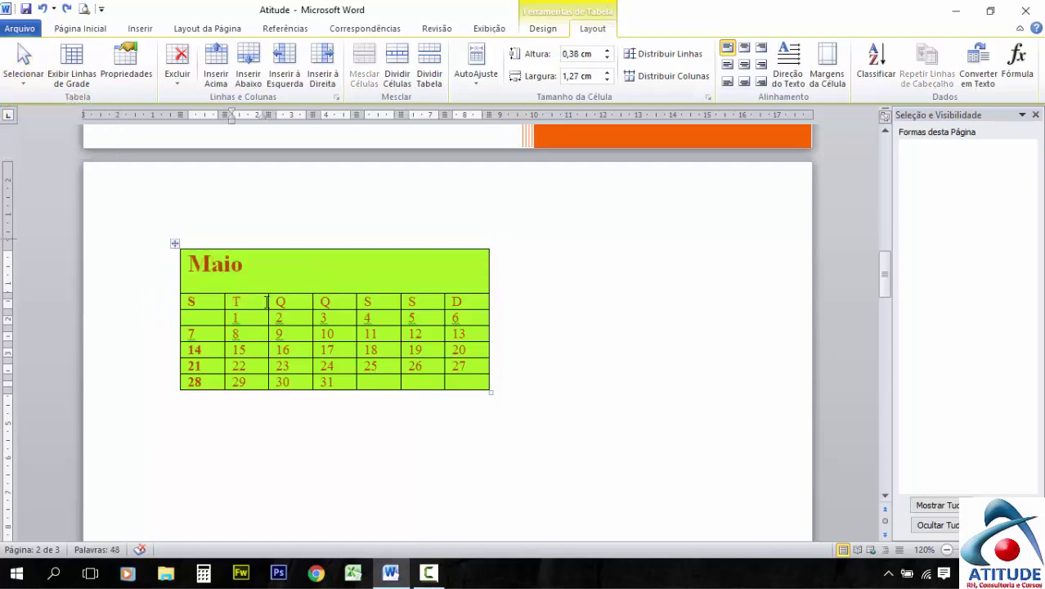
left_click_drag(257, 302, 235, 300)
left_click(23, 80)
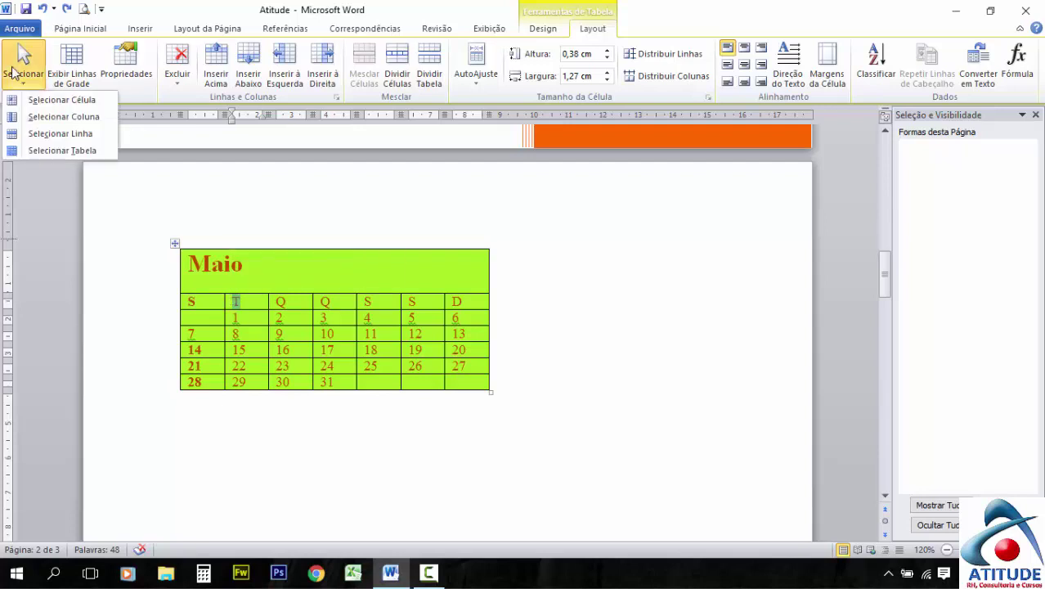
left_click(64, 141)
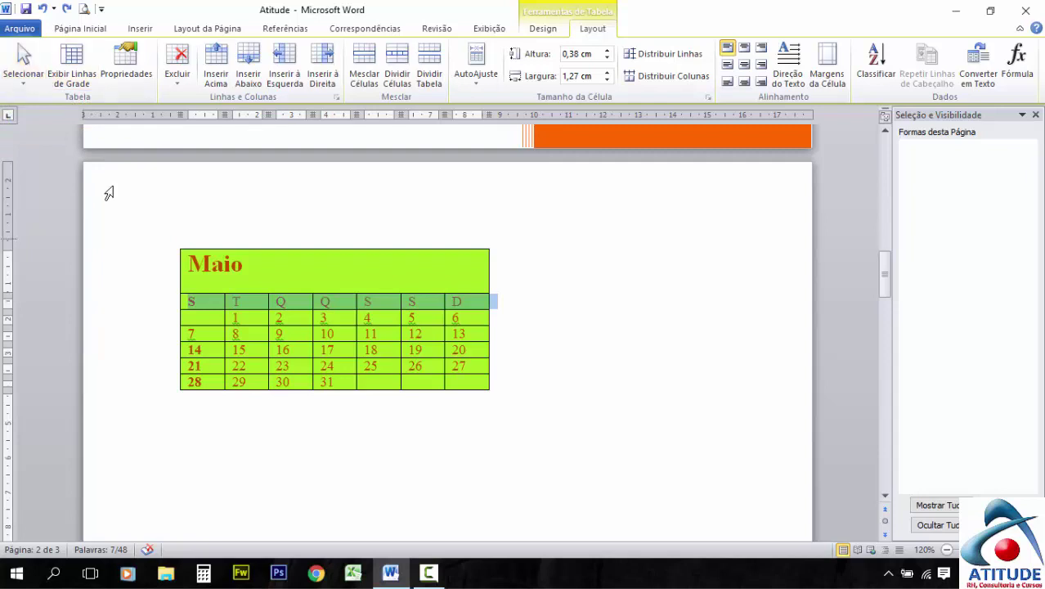
left_click(284, 304)
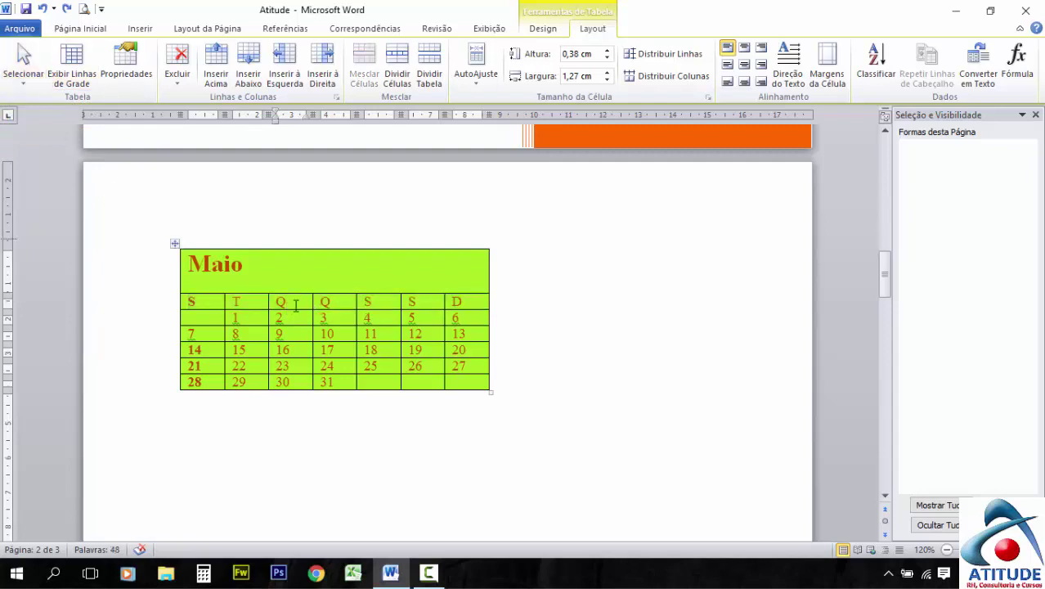
left_click(290, 319)
left_click(23, 70)
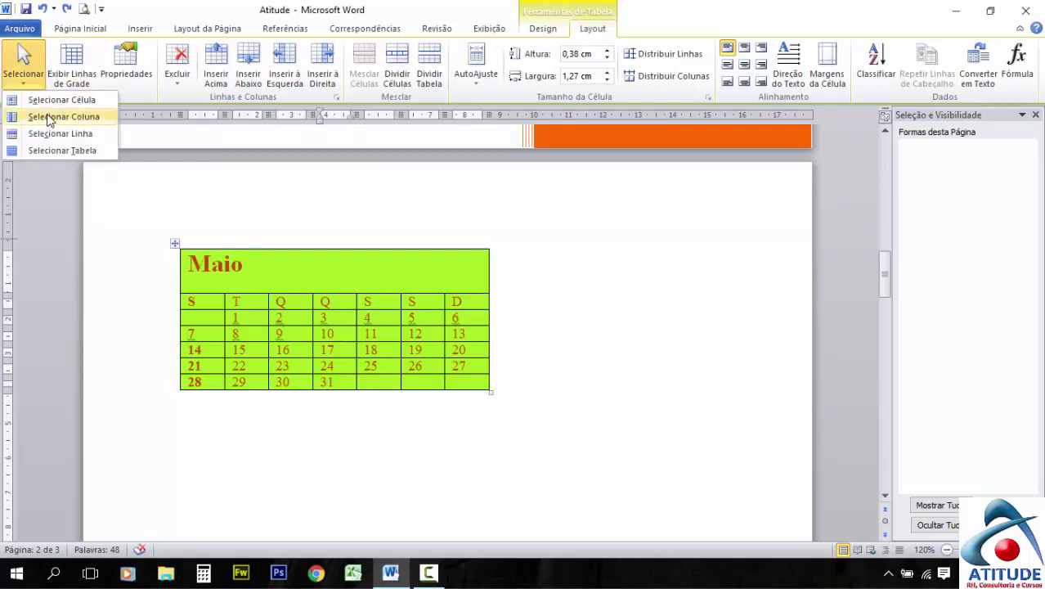
left_click(54, 101)
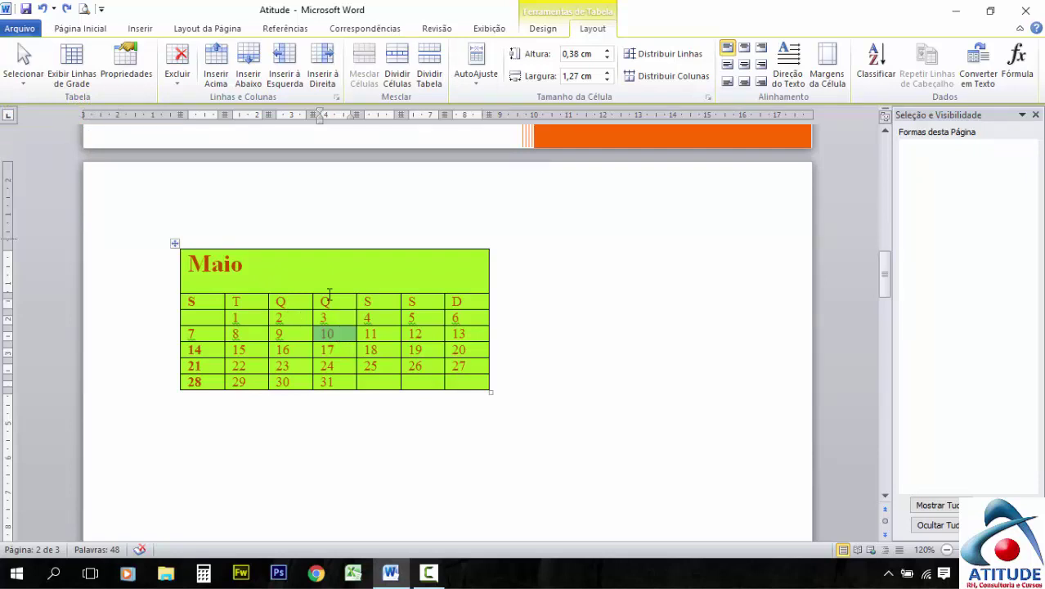
left_click(23, 70)
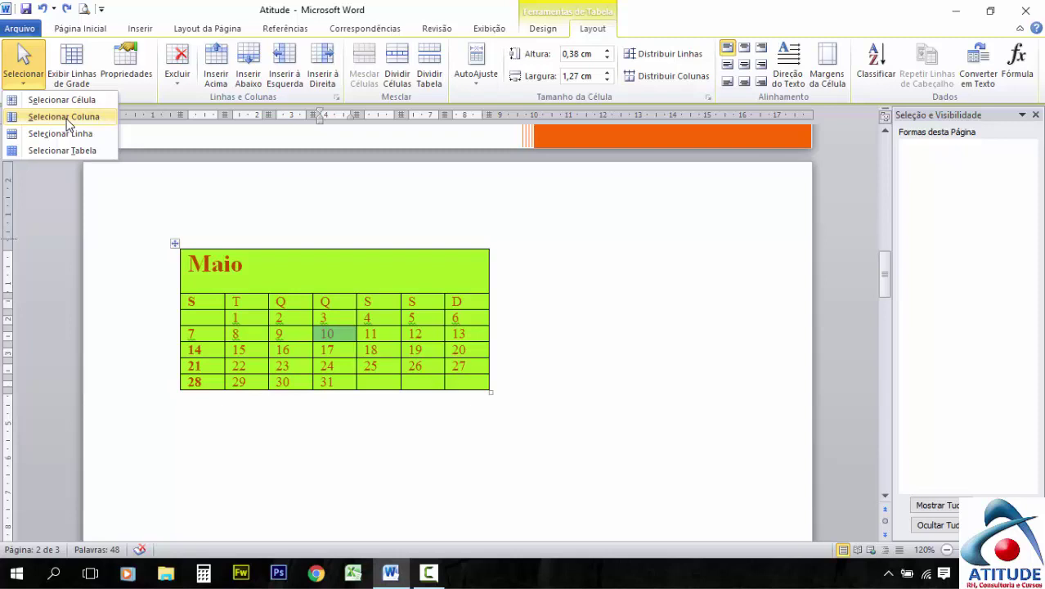
left_click(64, 116)
left_click(23, 69)
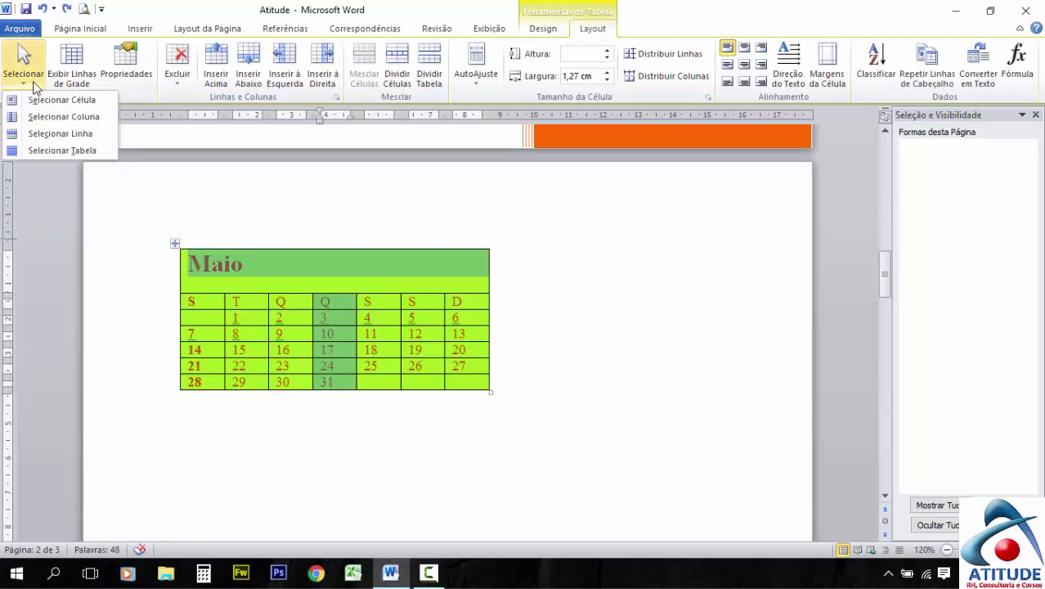
left_click(61, 149)
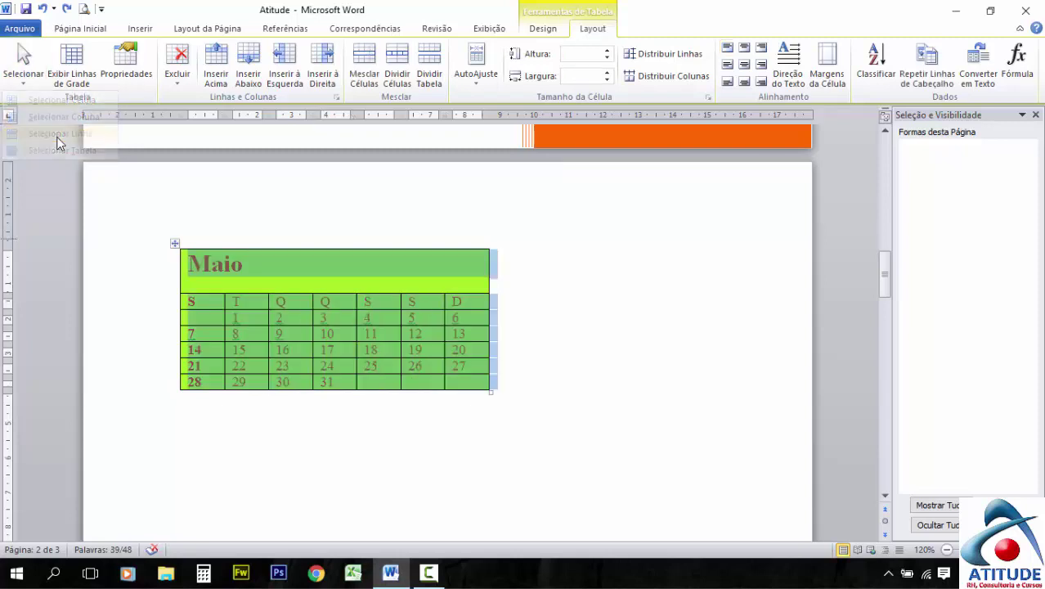
left_click(340, 328)
left_click(23, 67)
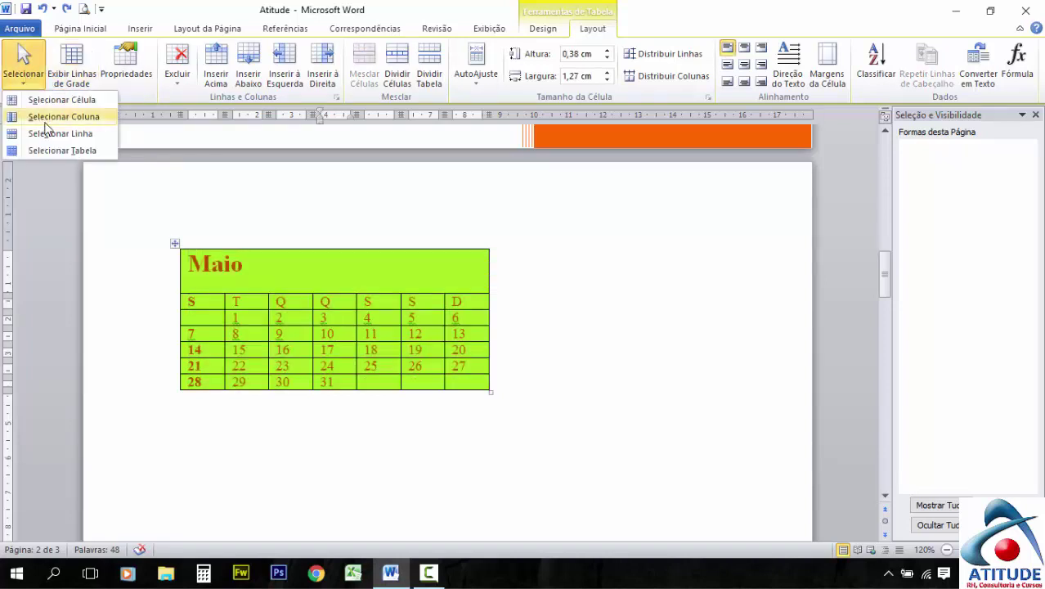
left_click(72, 150)
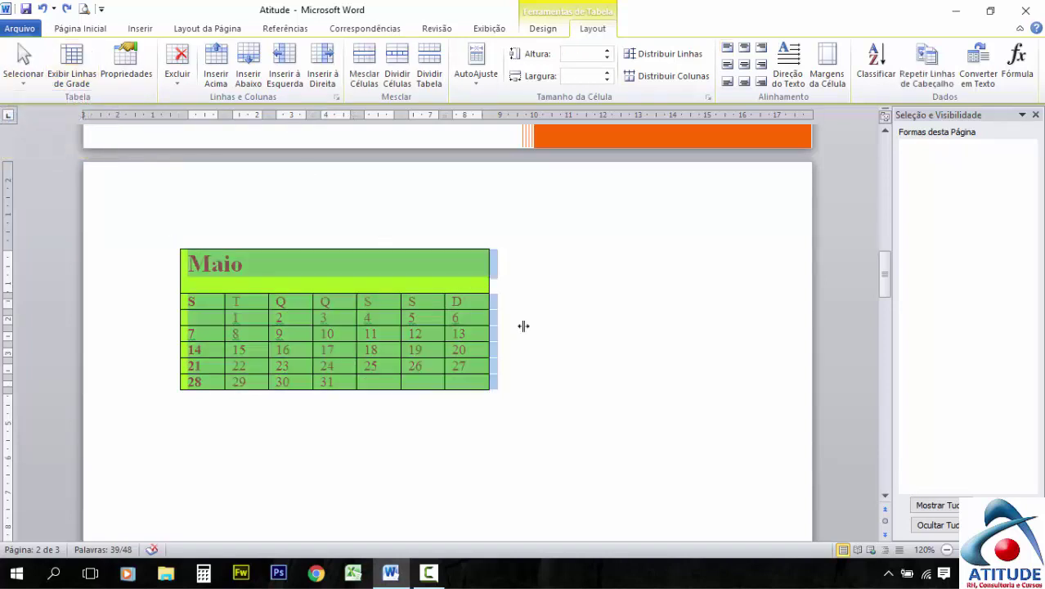
left_click(544, 308)
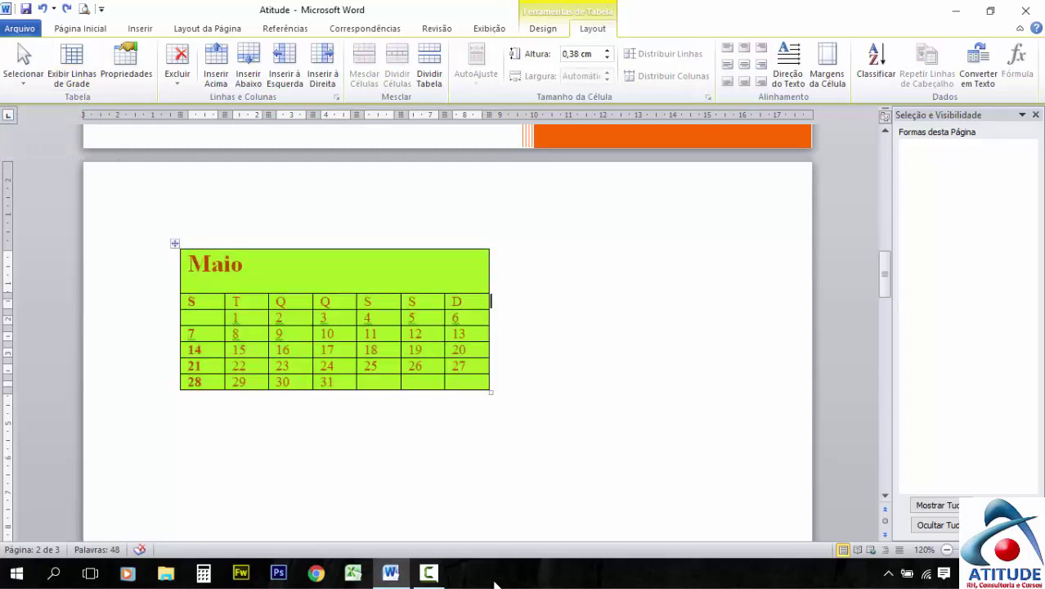
left_click(428, 573)
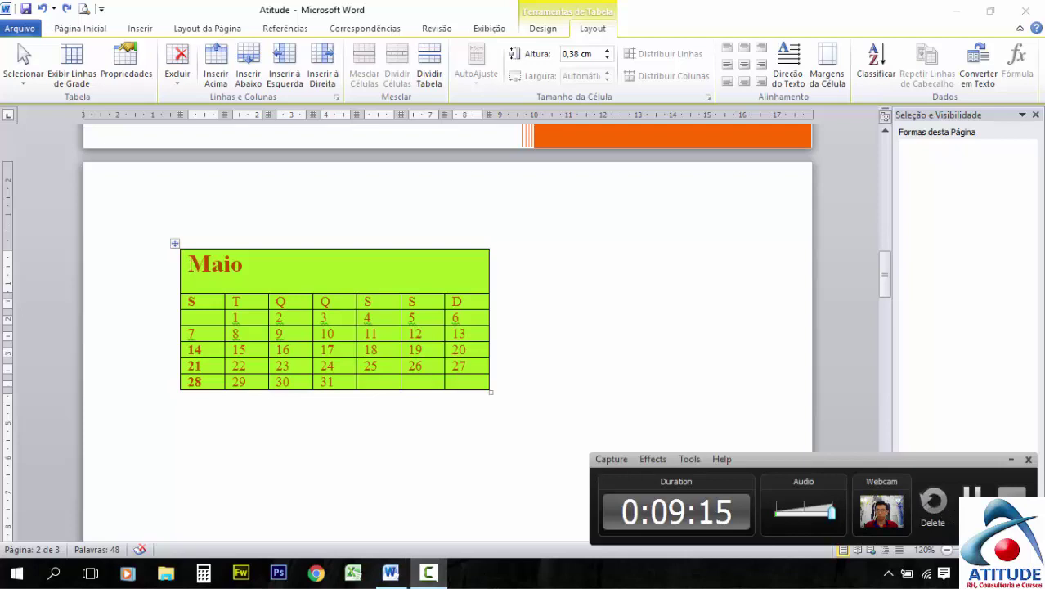
left_click(972, 501)
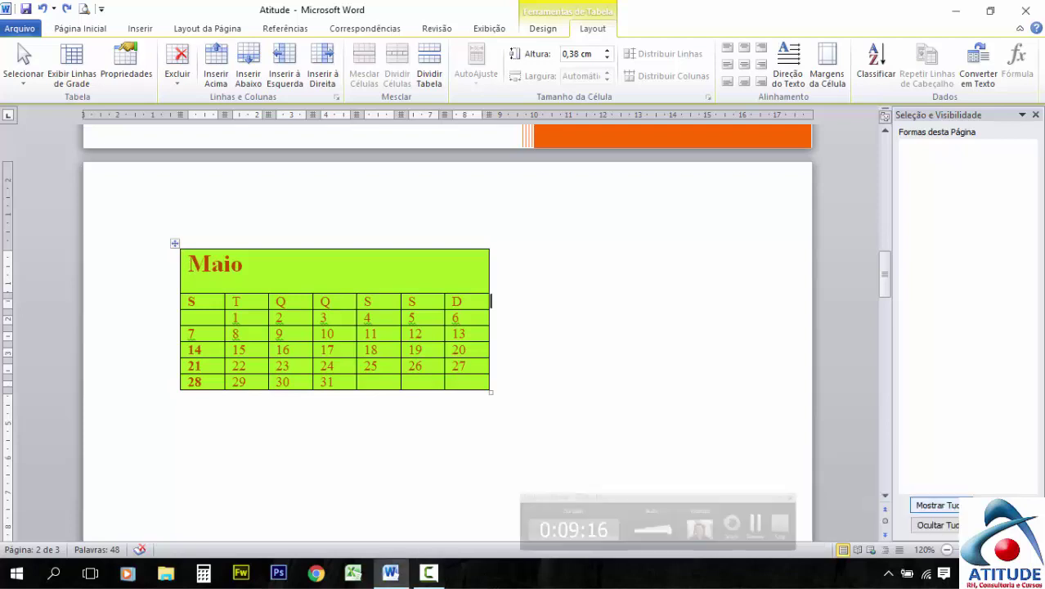
left_click(225, 303)
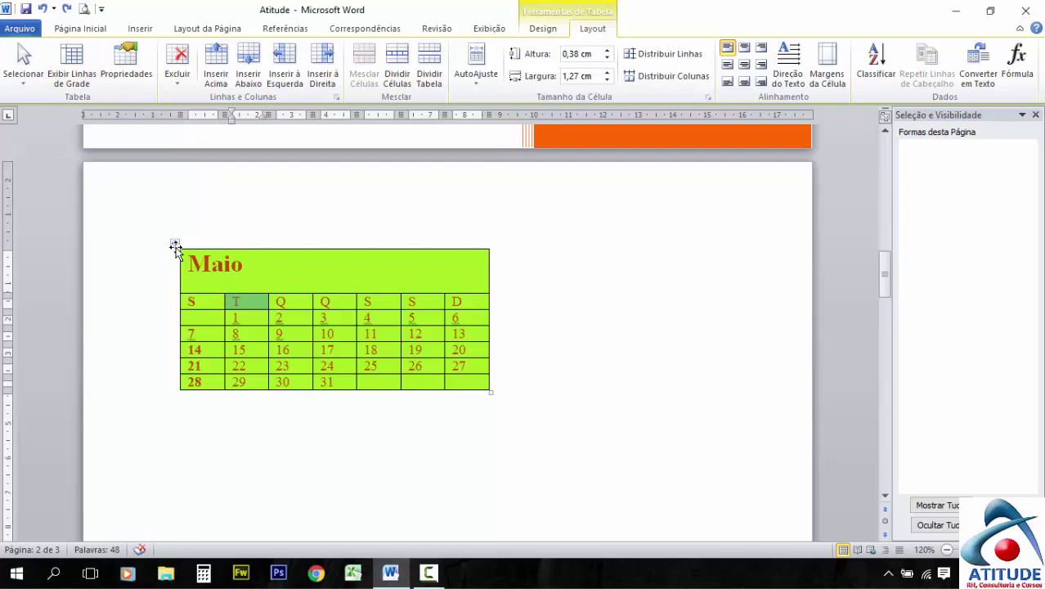
left_click(175, 245)
Turn on Exibir Linhas de Grade for the calendar table and reselect the whole table
left_click(85, 86)
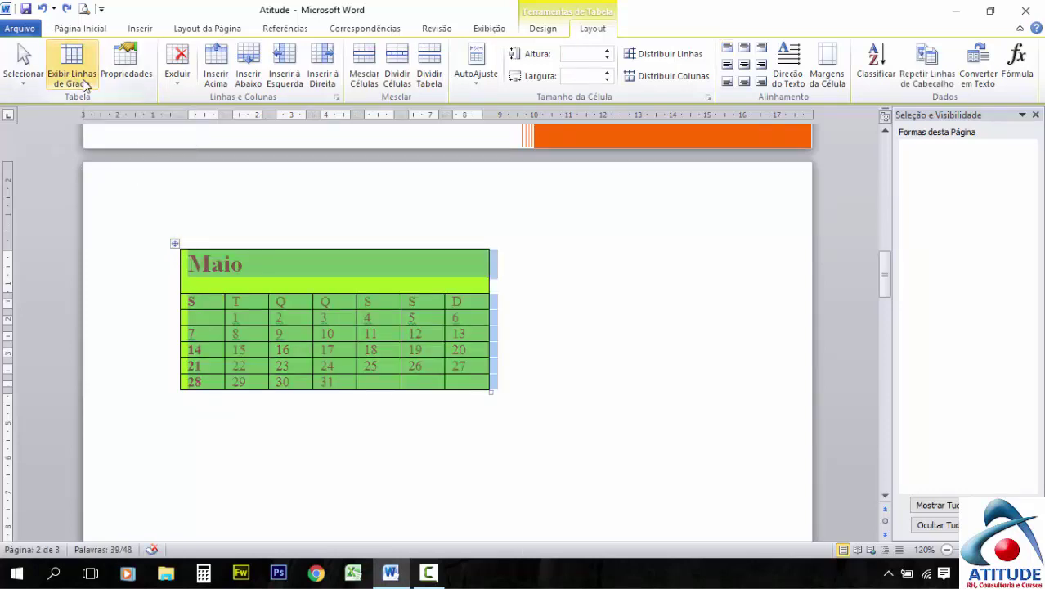
left_click(515, 317)
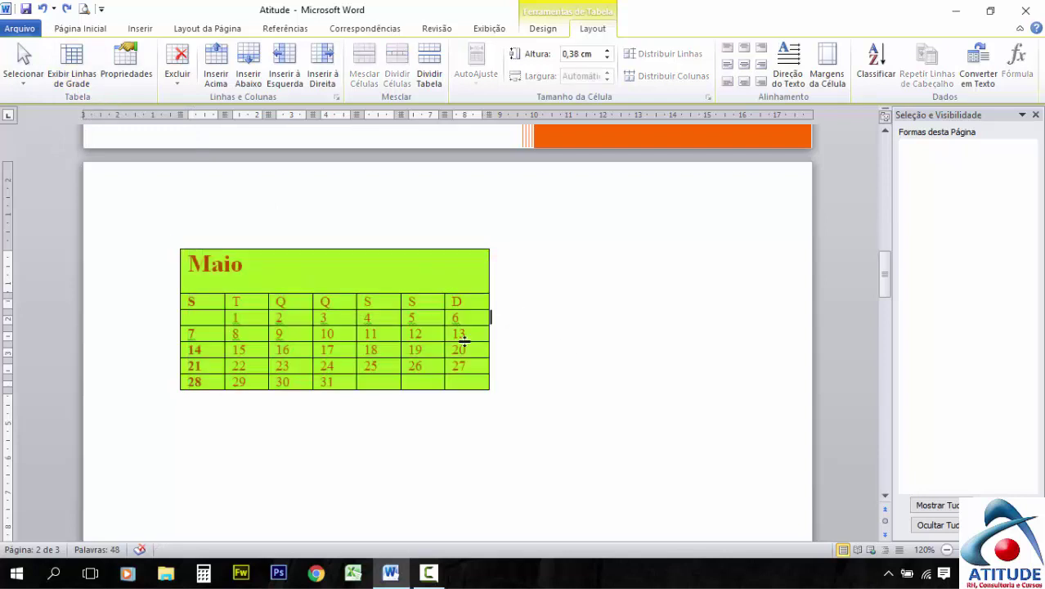
left_click(71, 70)
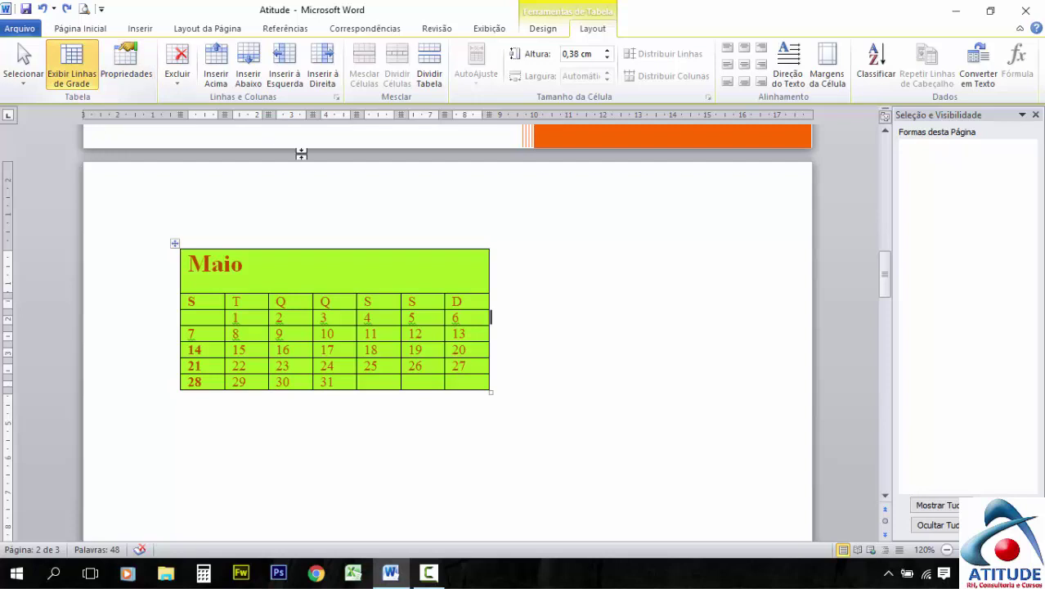
left_click(550, 354)
left_click_drag(514, 398, 188, 270)
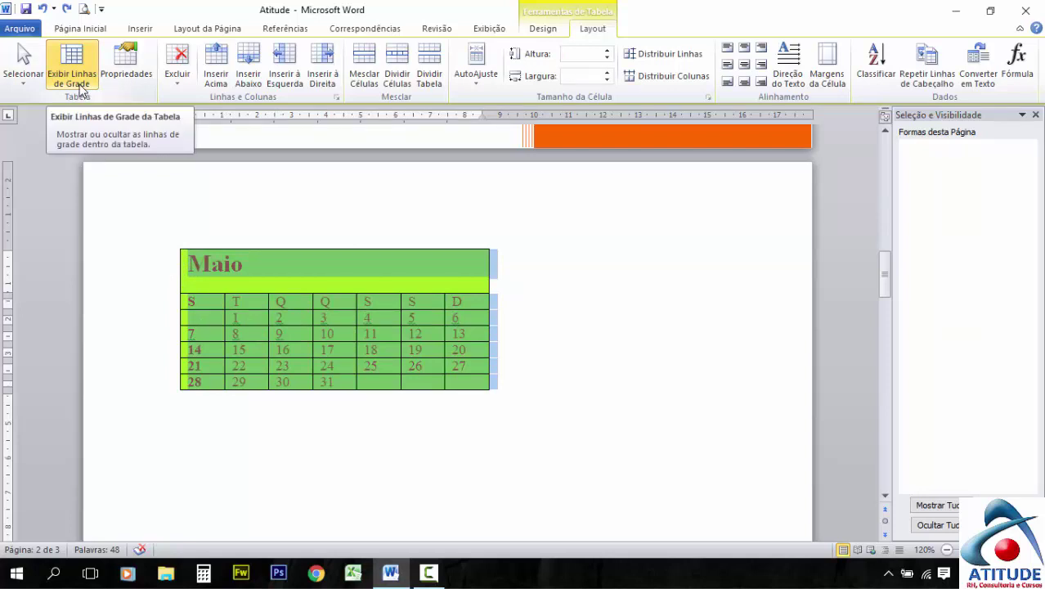
left_click(527, 317)
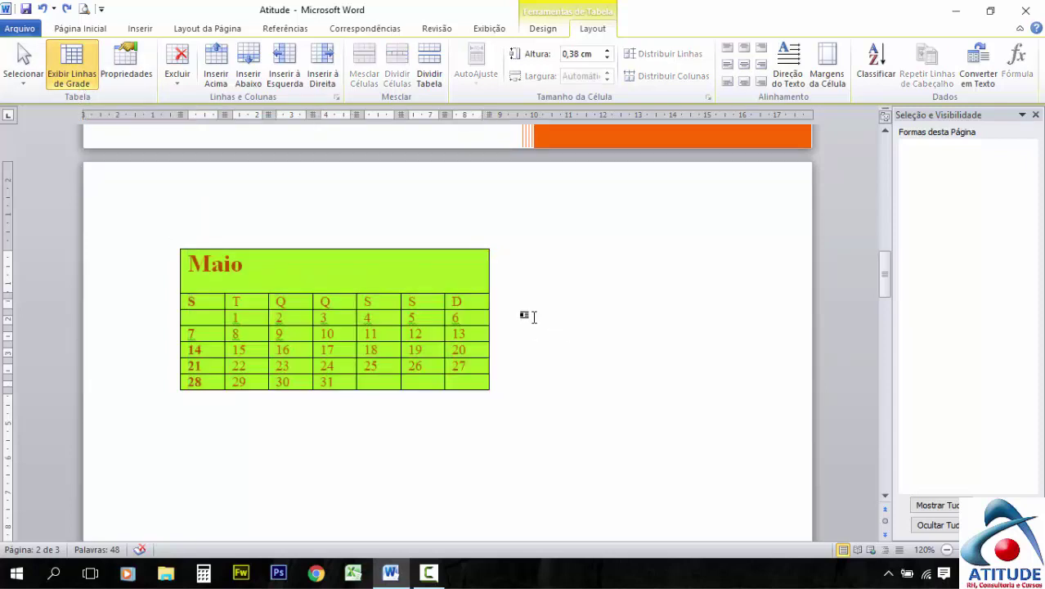
left_click(175, 243)
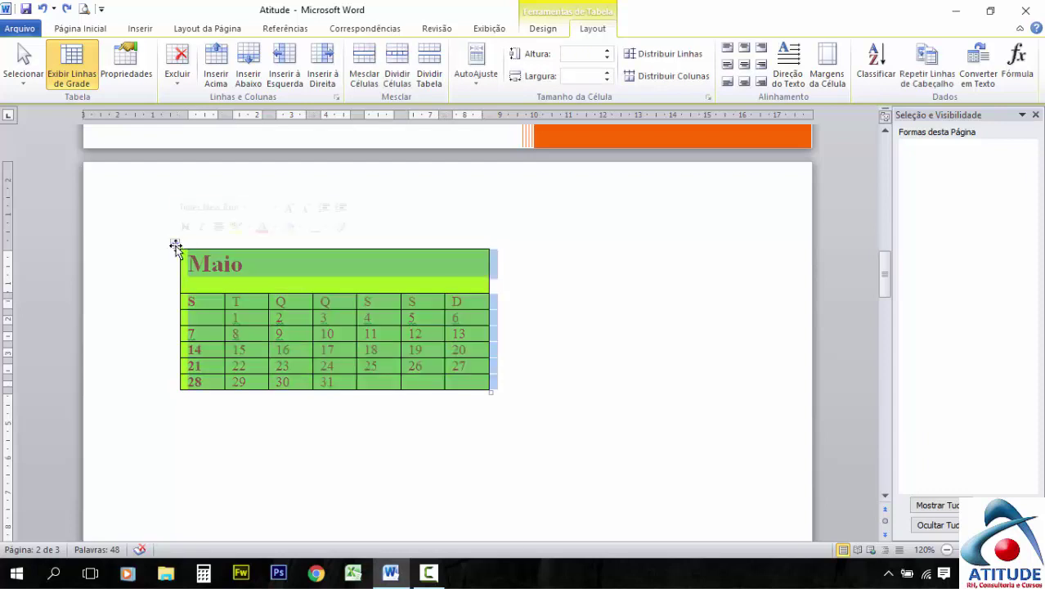
left_click(551, 31)
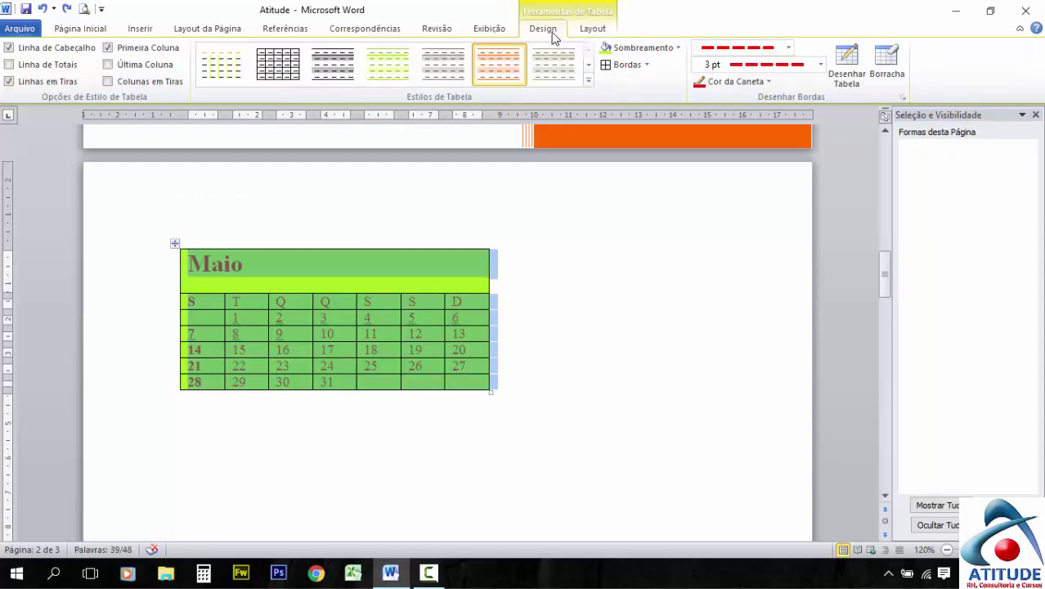
Apply Sem Borda to the calendar table, check the result, and reselect the table
left_click(647, 68)
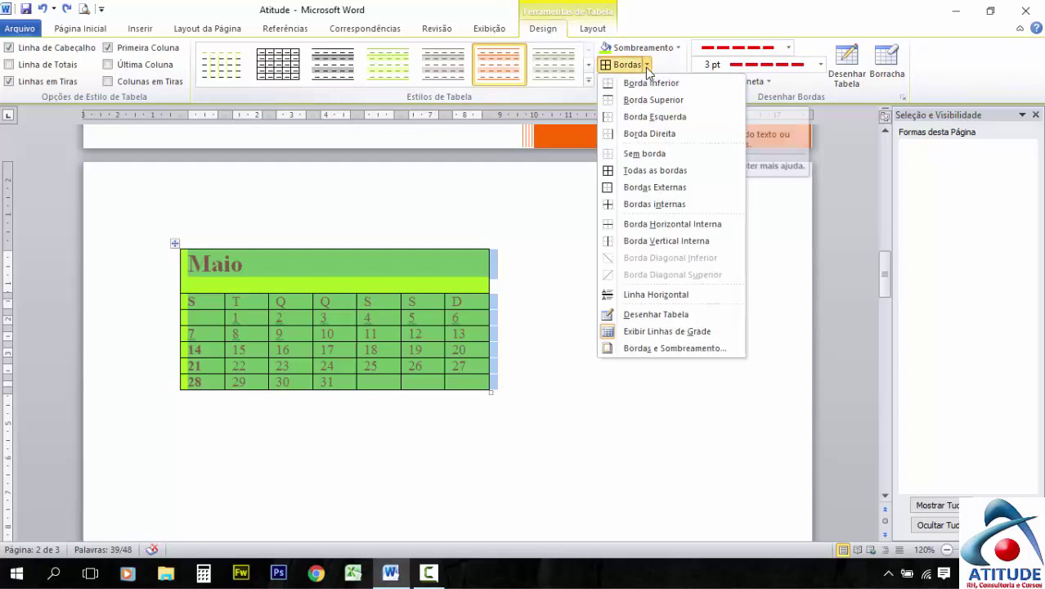
left_click(646, 154)
left_click(528, 282)
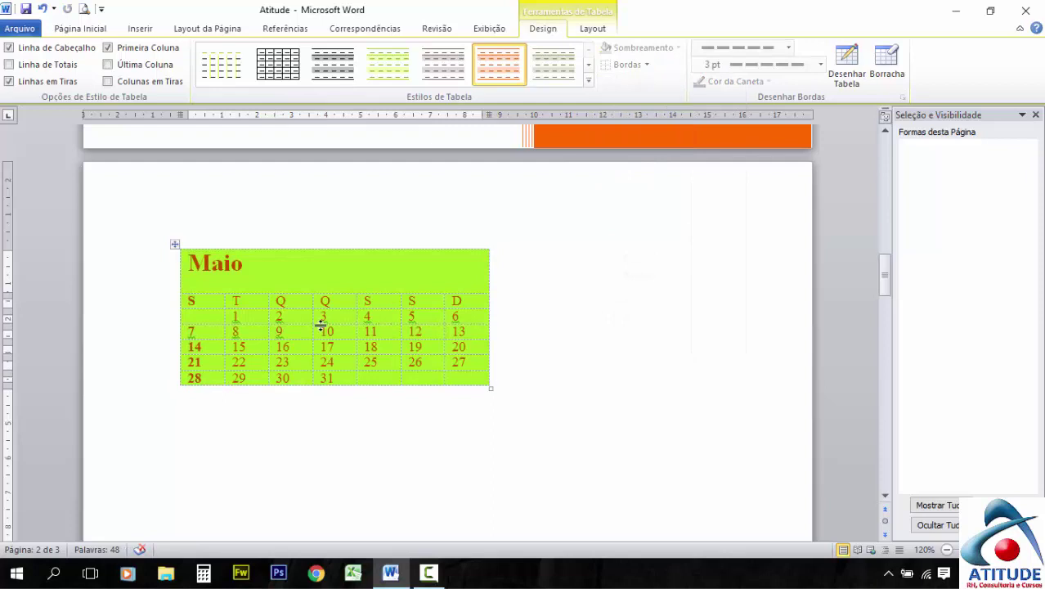
scroll(320, 326, "up", 6, "ctrl")
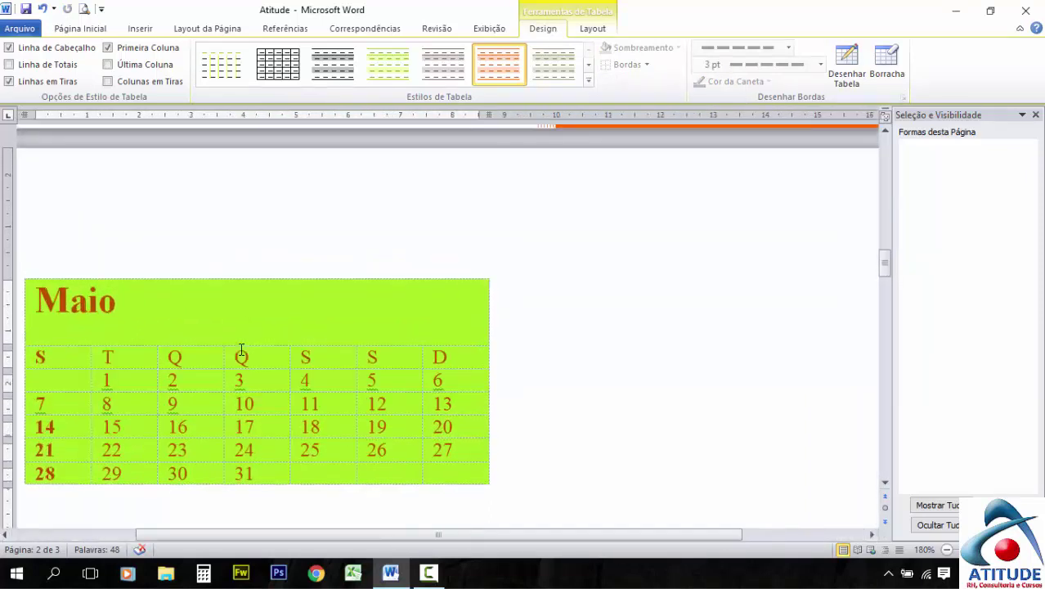
scroll(241, 350, "up", 2, "ctrl")
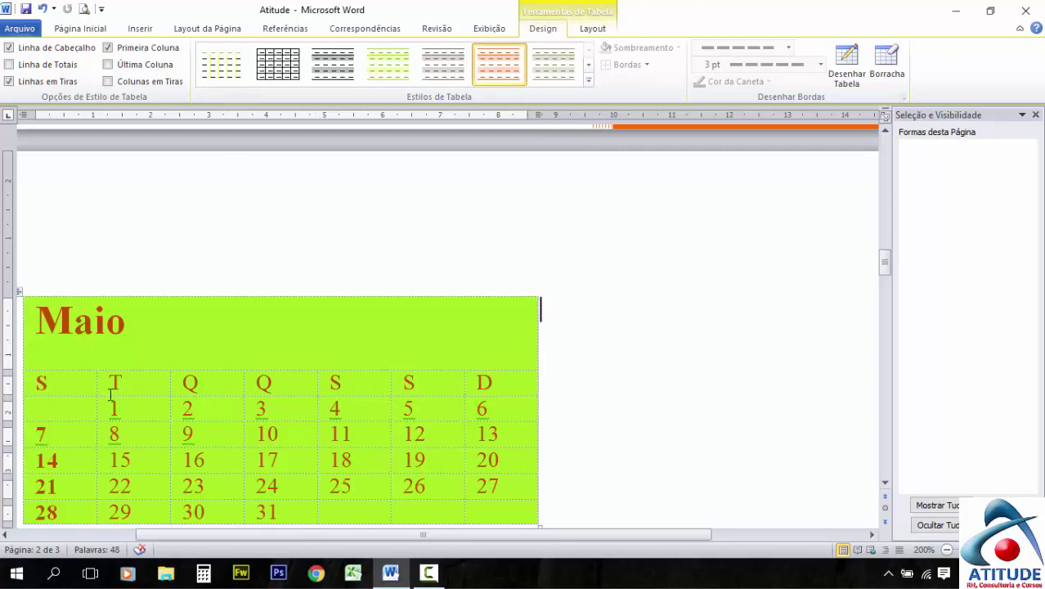
scroll(110, 395, "down", 5, "ctrl")
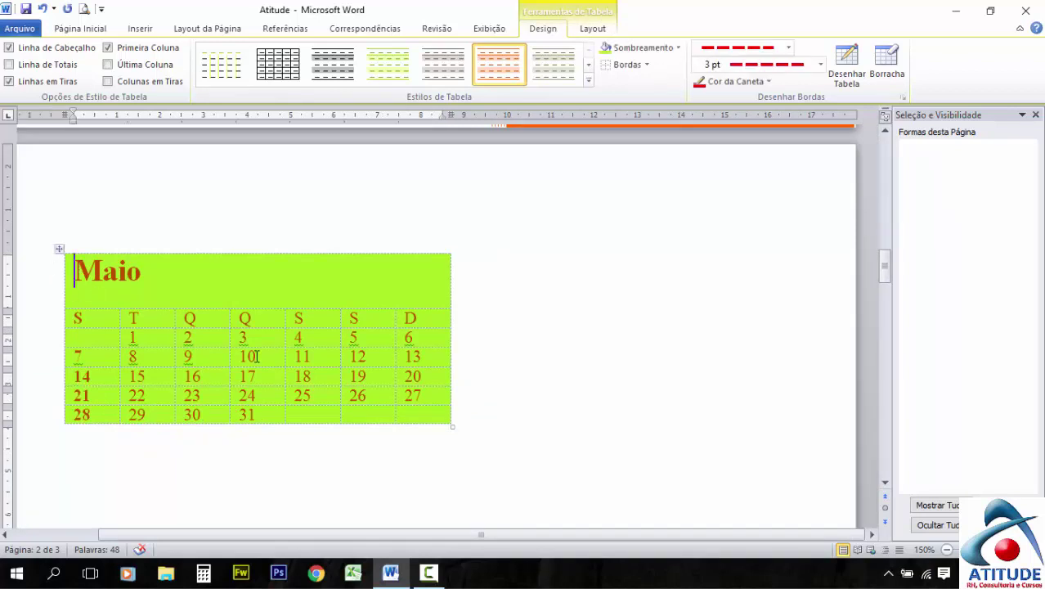
left_click(59, 248)
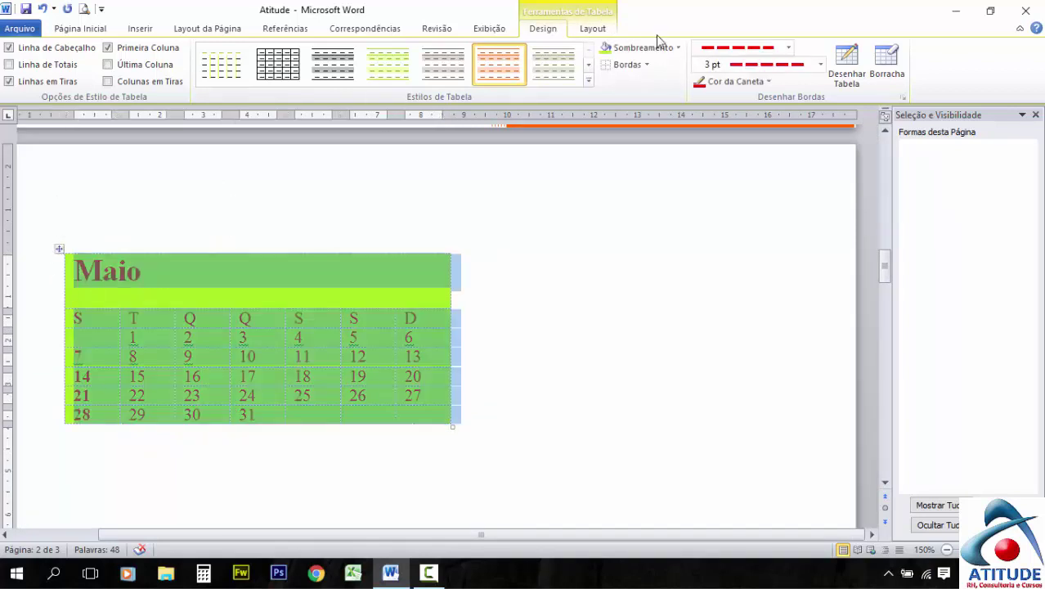
In Table Properties, set alignment to À direita with Ao redor wrapping, then view the Linha tab
left_click(602, 34)
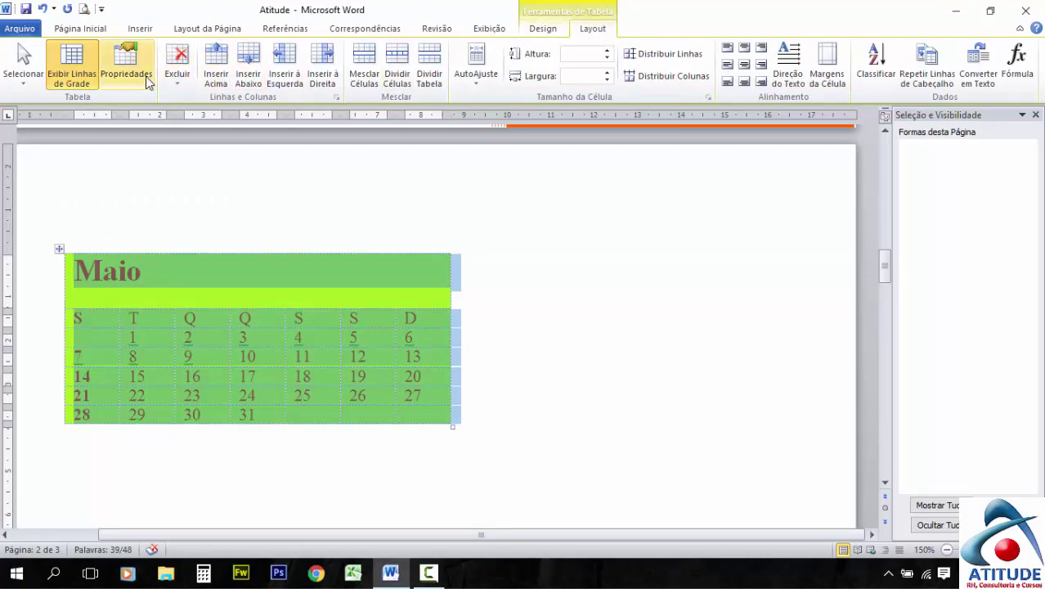
left_click(128, 67)
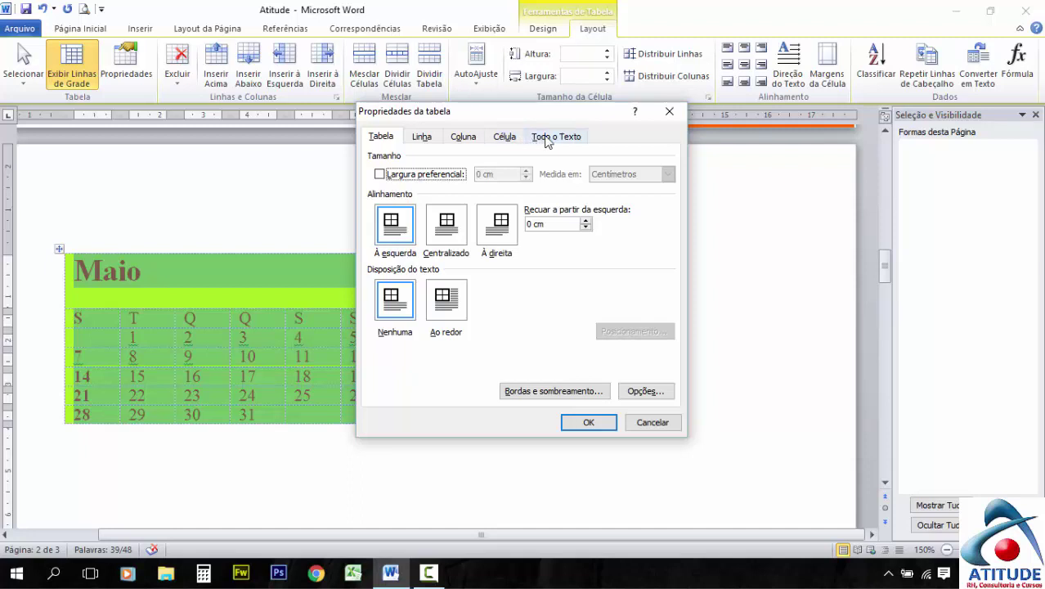
left_click(379, 175)
left_click(527, 174)
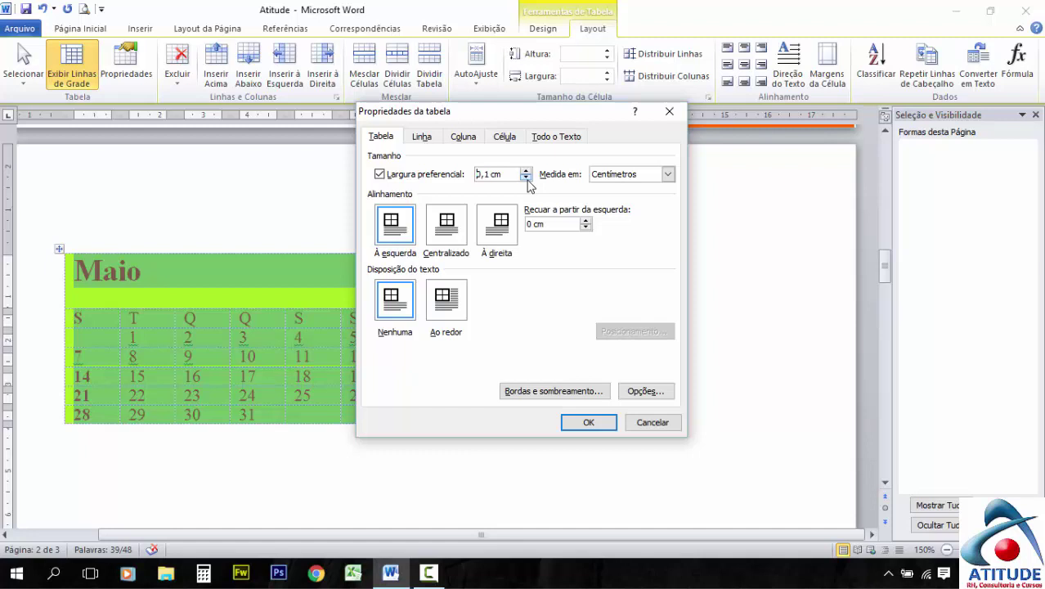
left_click(382, 175)
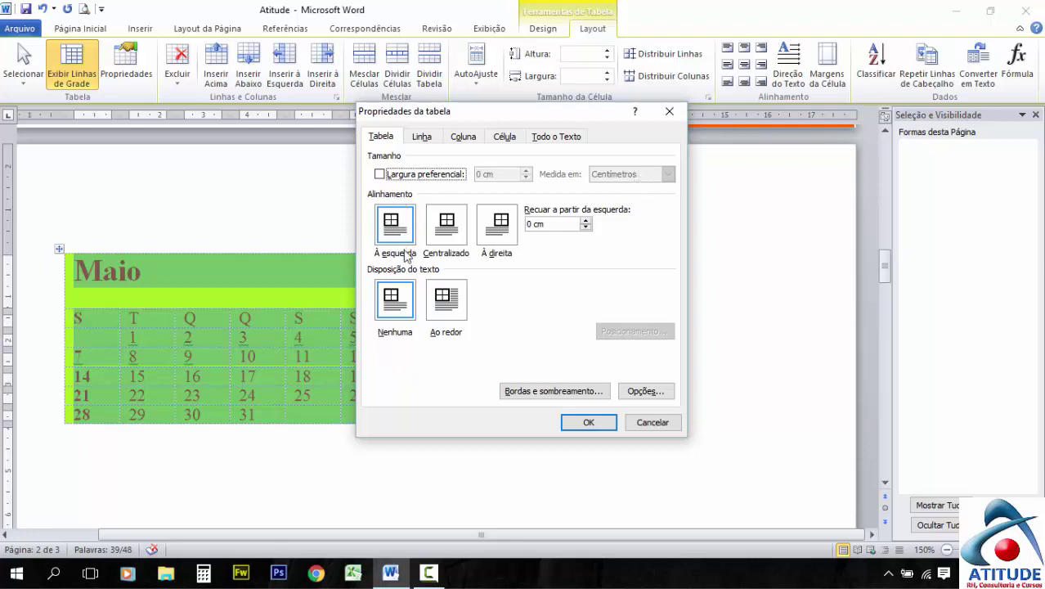
left_click(456, 235)
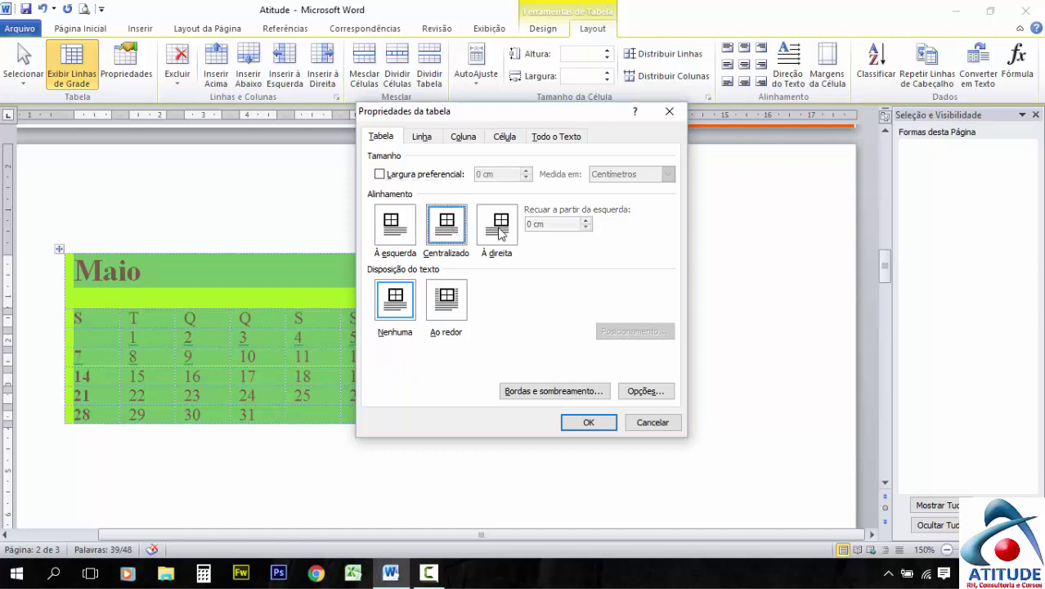
left_click(502, 232)
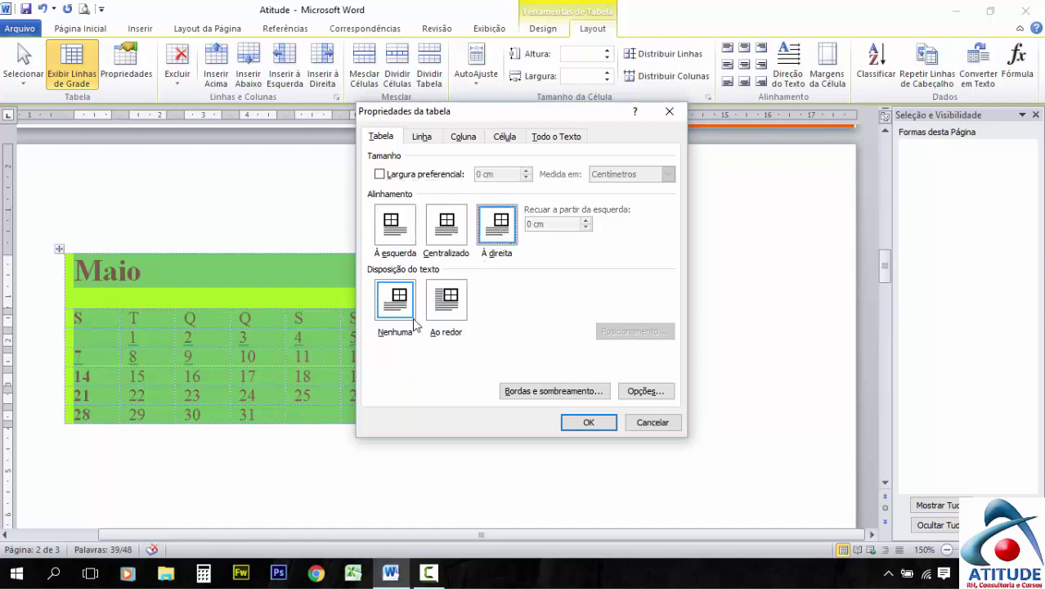
left_click(449, 309)
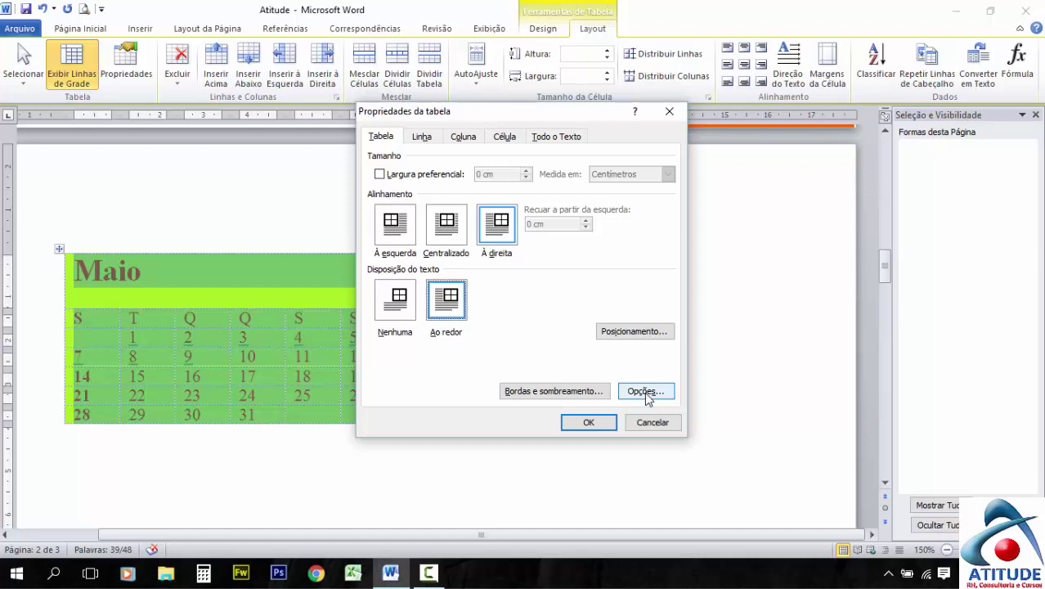
left_click(422, 139)
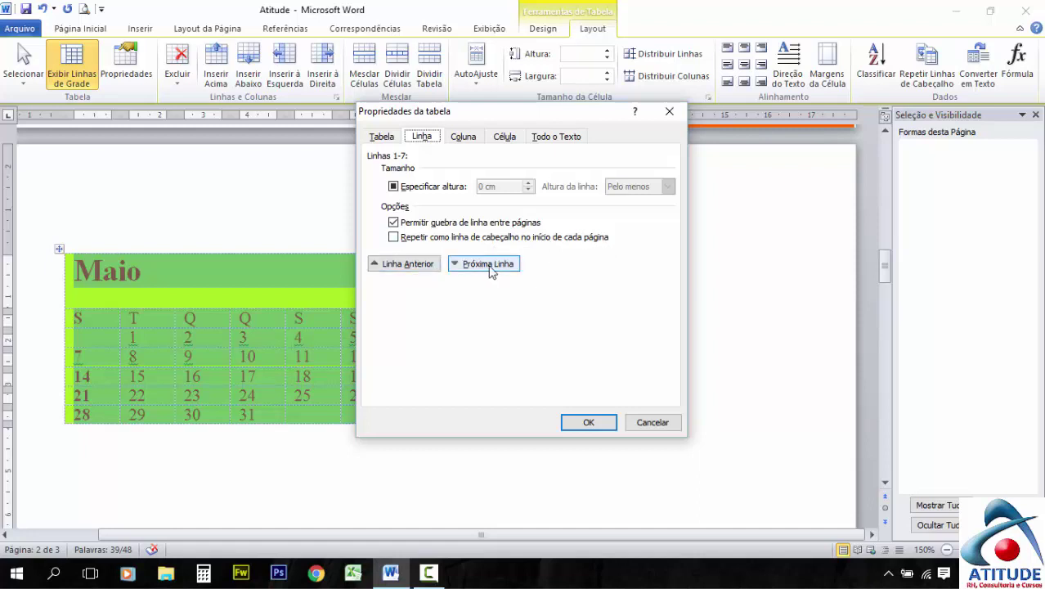
Browse the Coluna, Célula and Texto Alt tabs, return to Tabela and confirm with OK
left_click(468, 144)
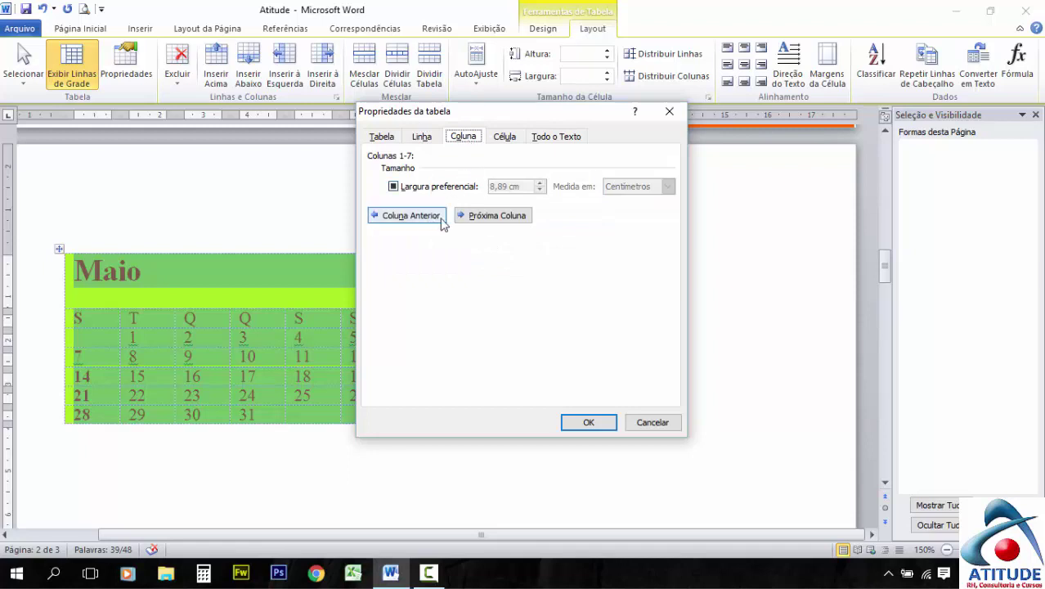
left_click(506, 138)
left_click(436, 144)
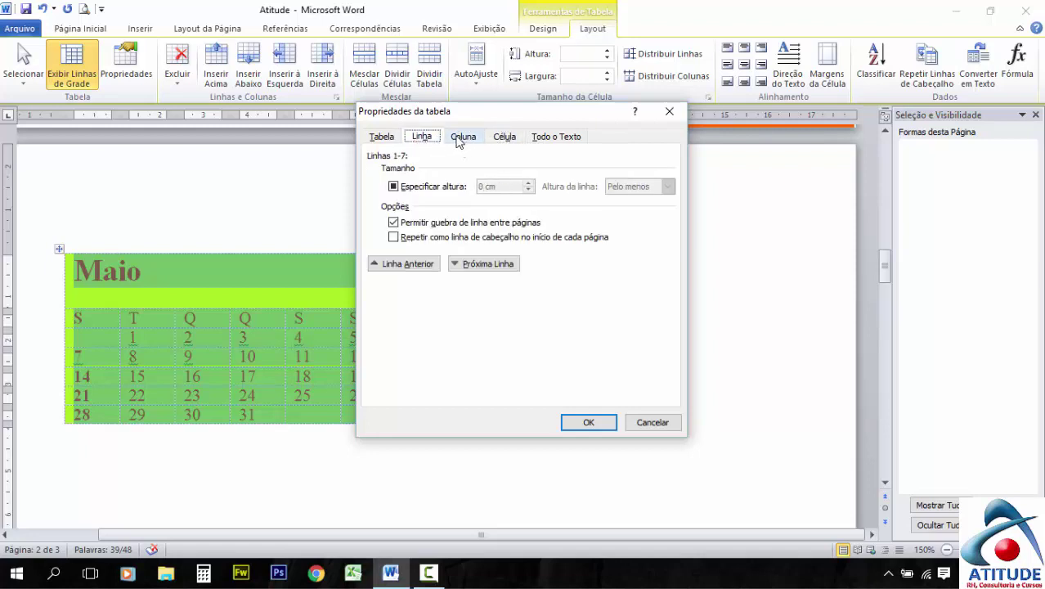
left_click(458, 142)
left_click(500, 142)
left_click(566, 140)
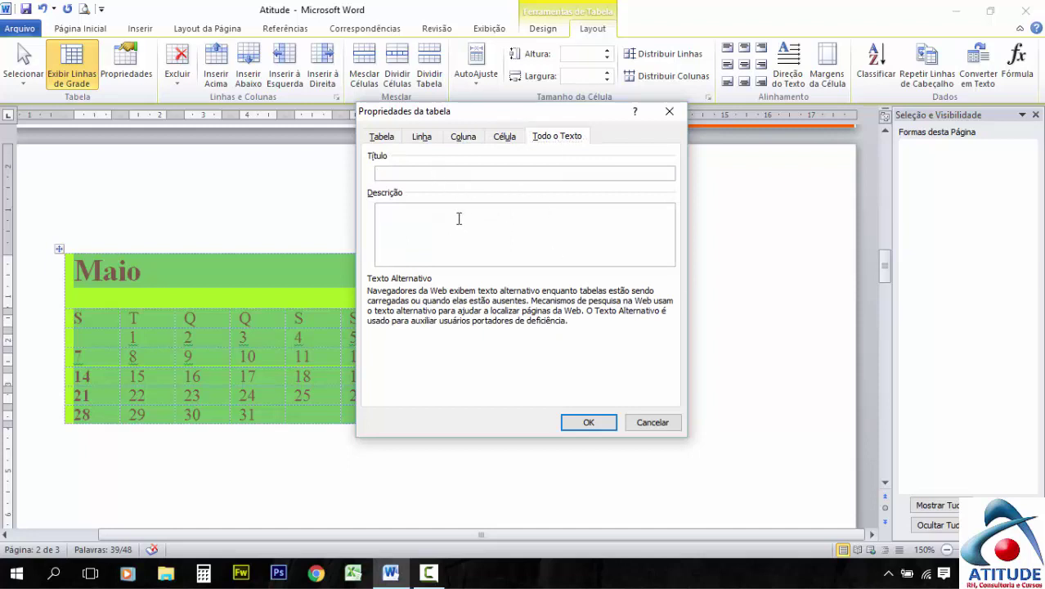
left_click(382, 137)
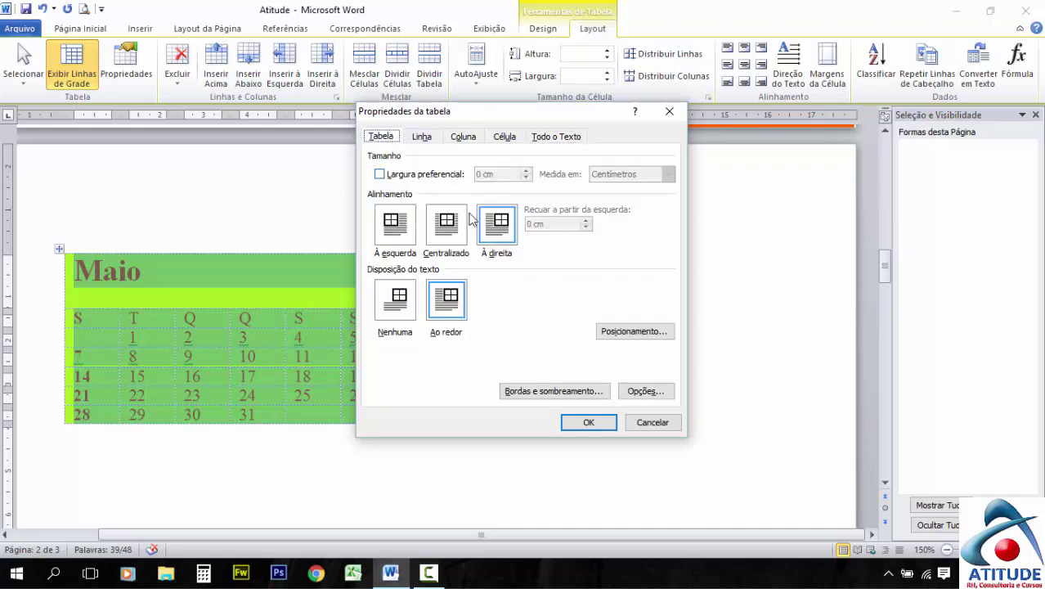
left_click(588, 423)
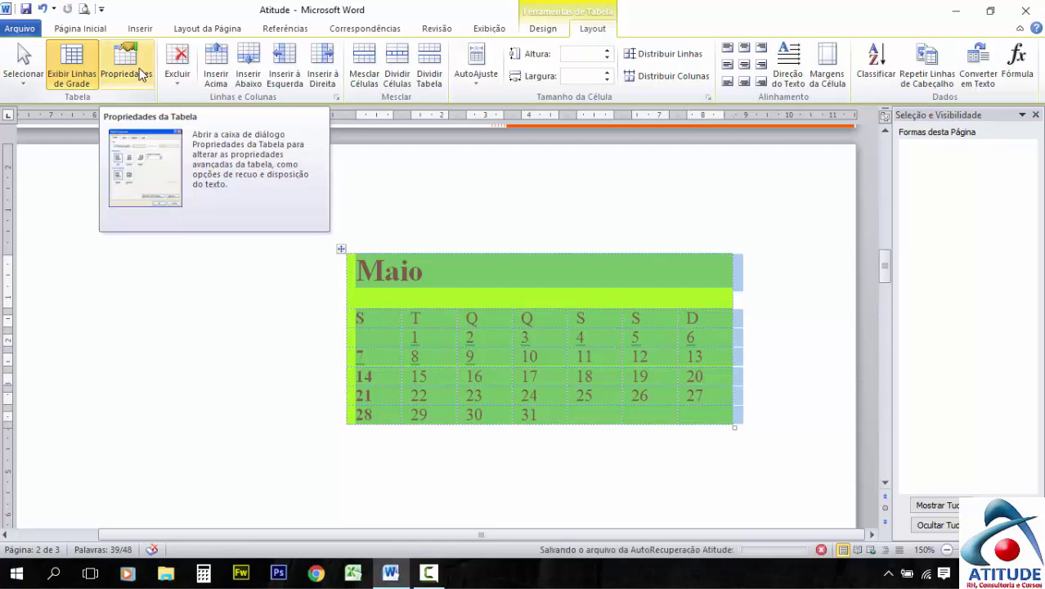
left_click(184, 78)
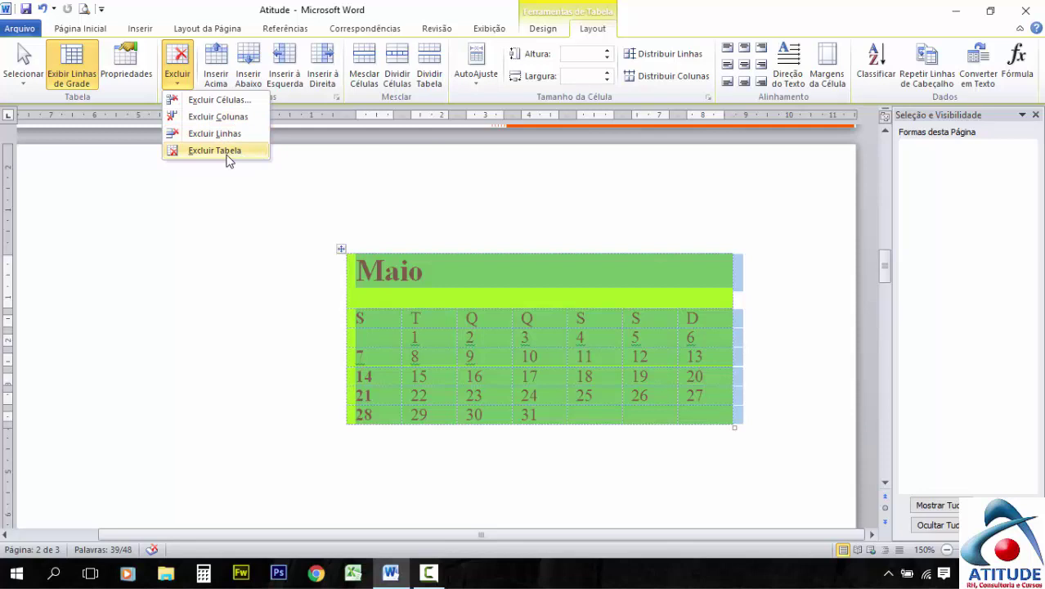
left_click(219, 103)
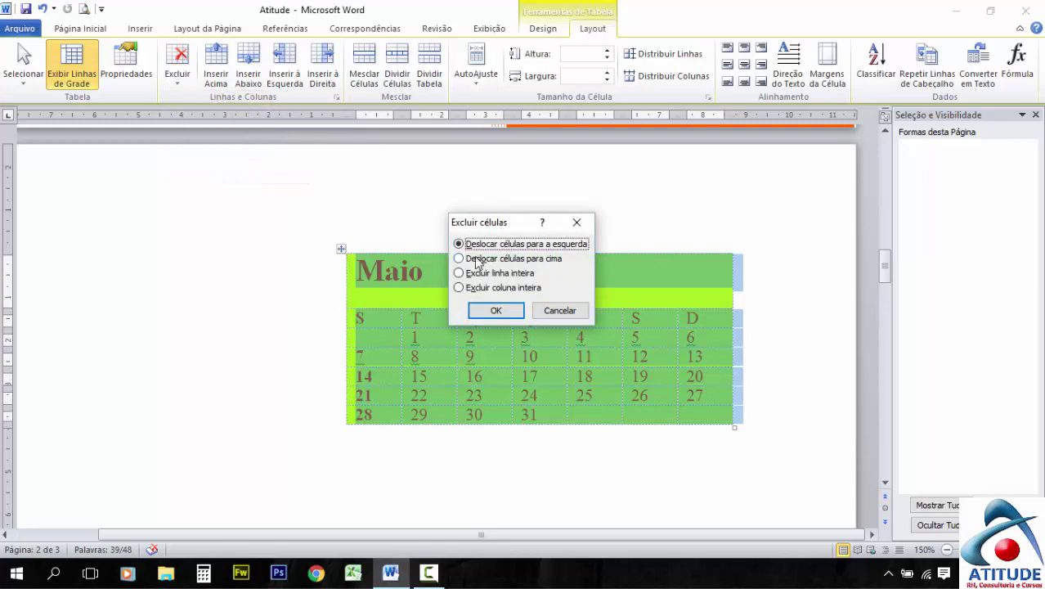
left_click(561, 310)
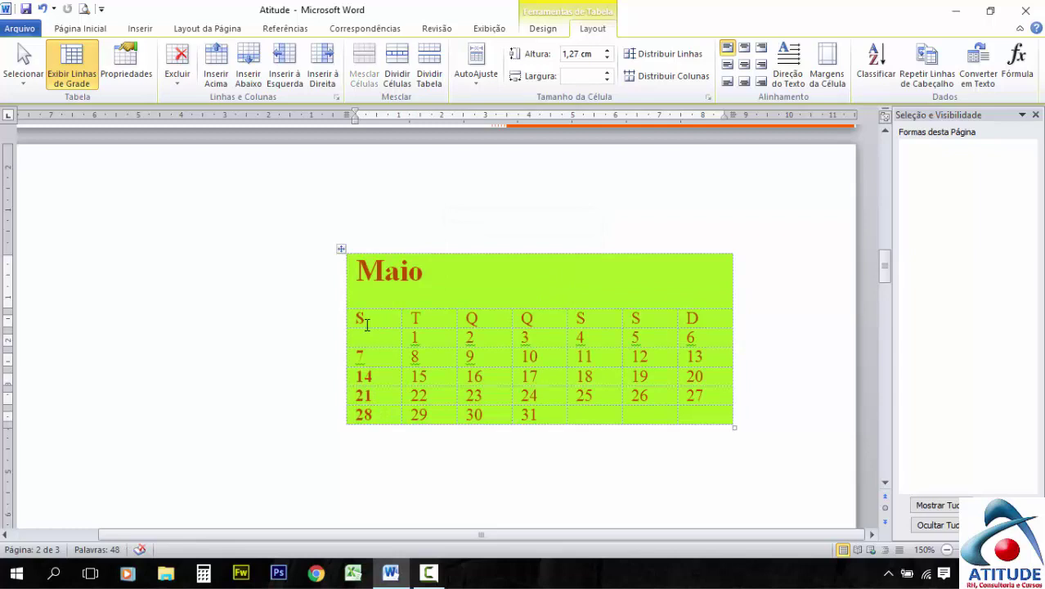
left_click_drag(360, 319, 705, 320)
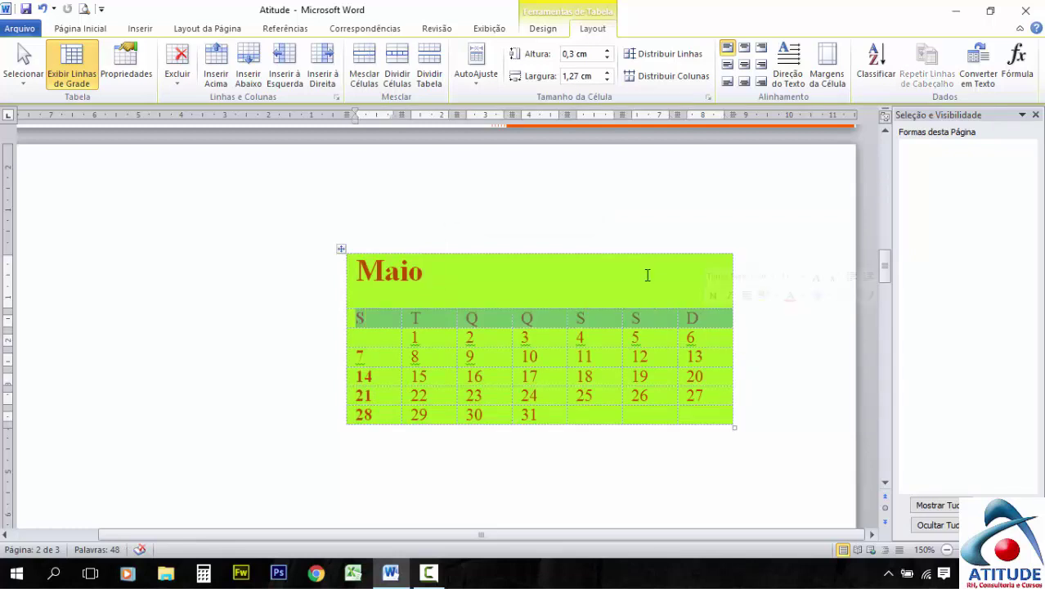
left_click(178, 81)
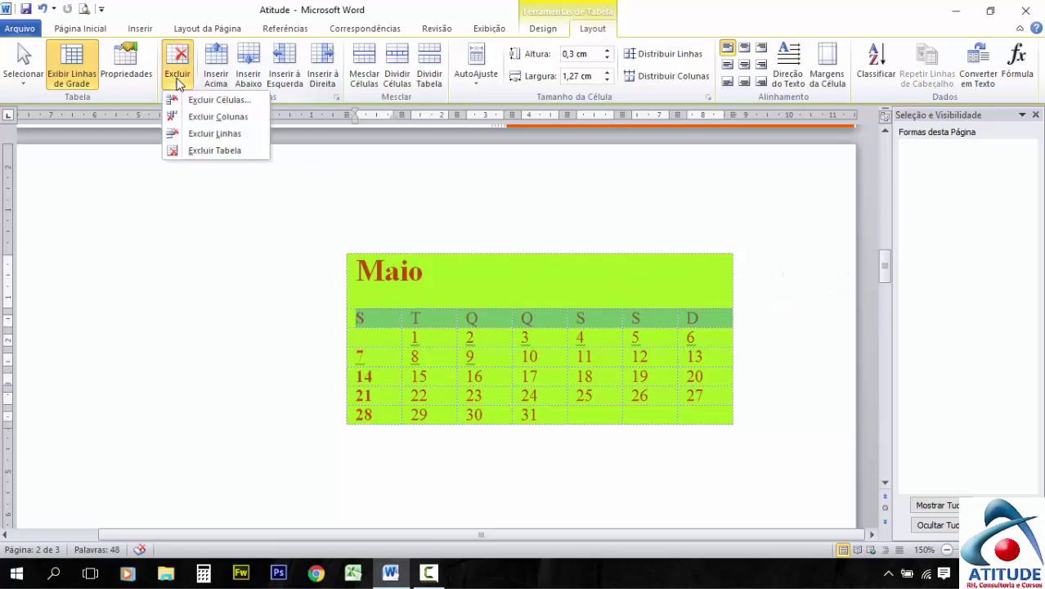
left_click(232, 103)
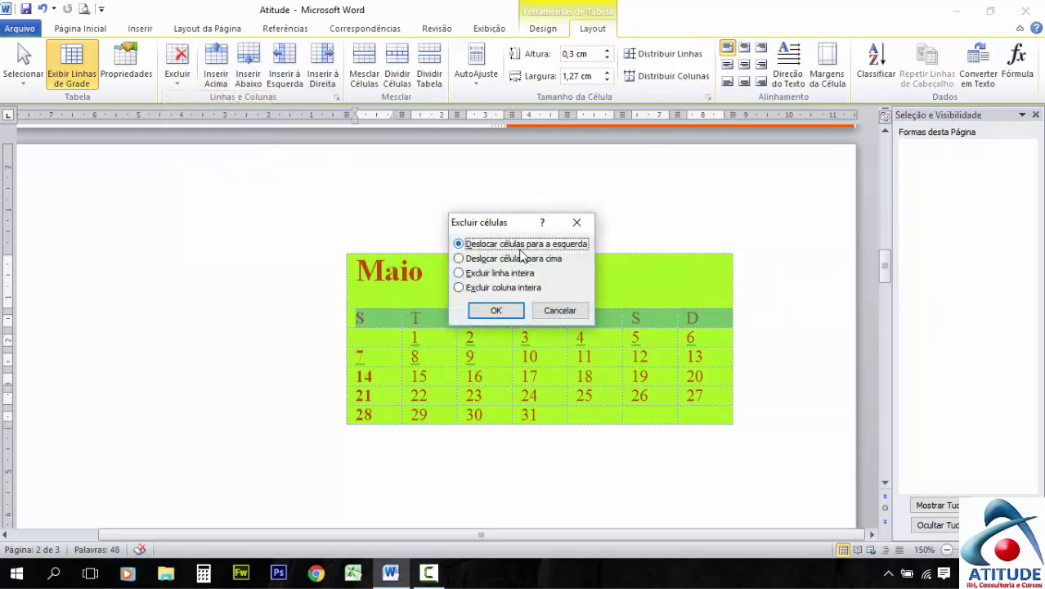
left_click(459, 274)
left_click(496, 310)
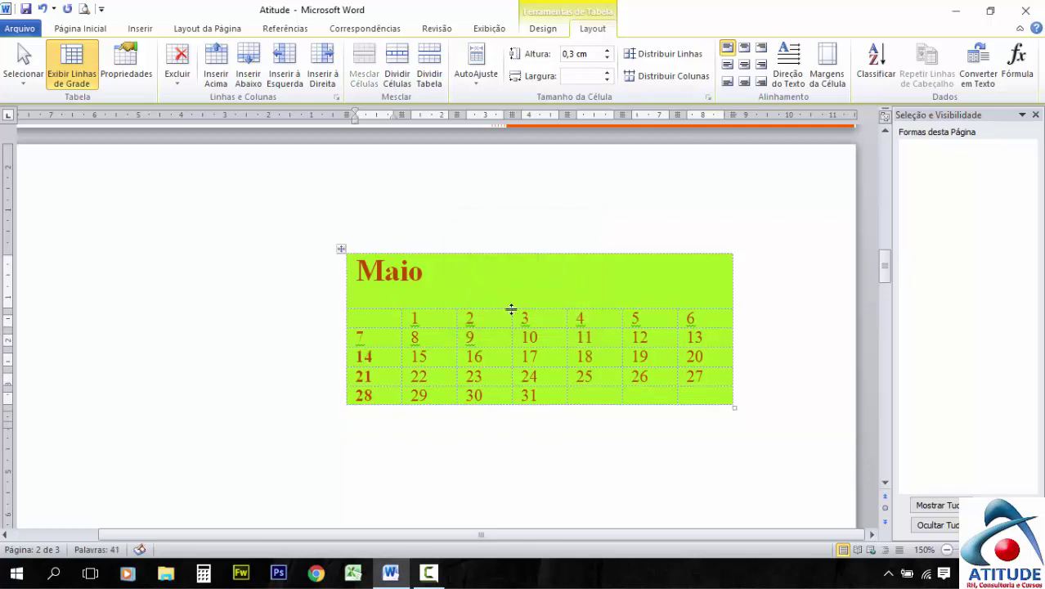
left_click_drag(380, 321, 695, 318)
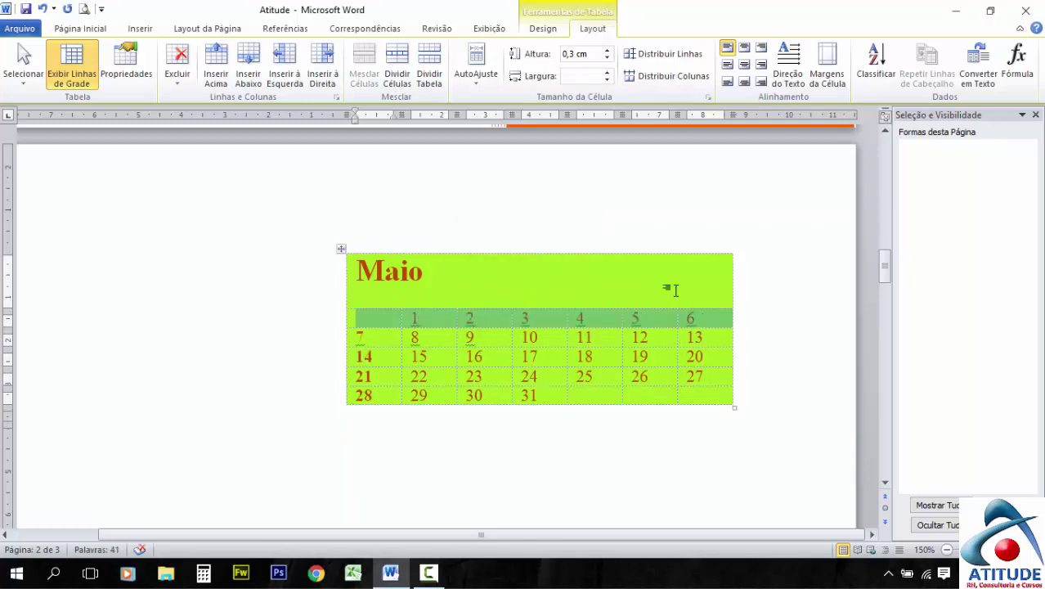
left_click(177, 69)
left_click(229, 119)
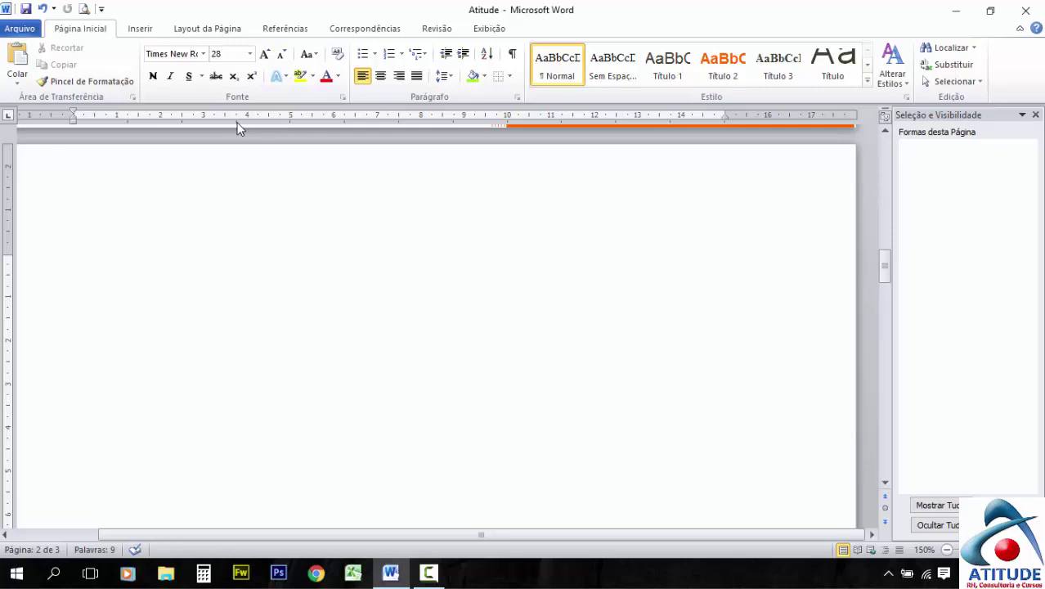
key("ctrl+z")
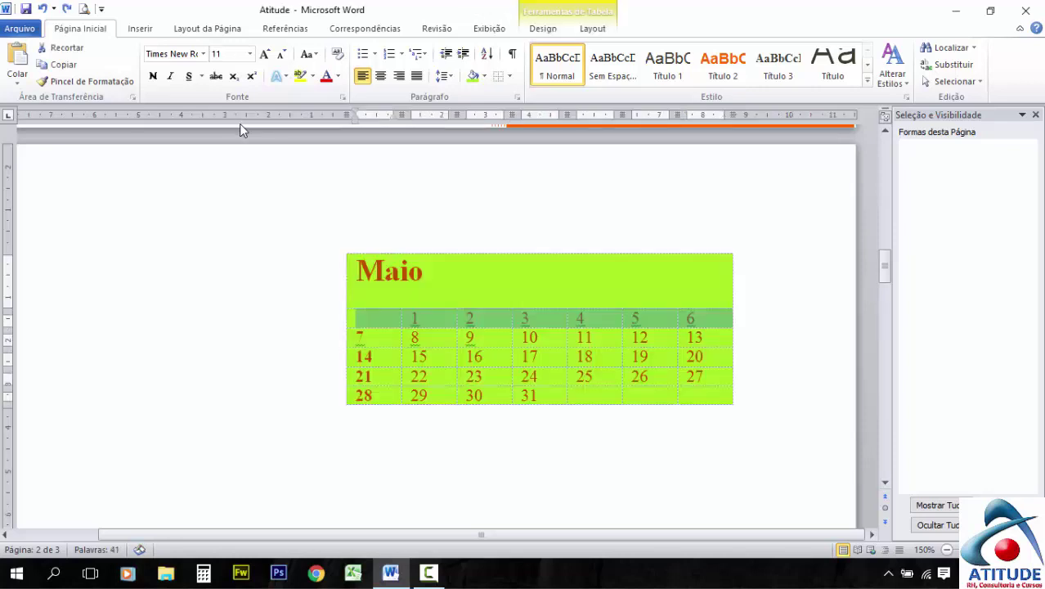
left_click(584, 29)
left_click(186, 83)
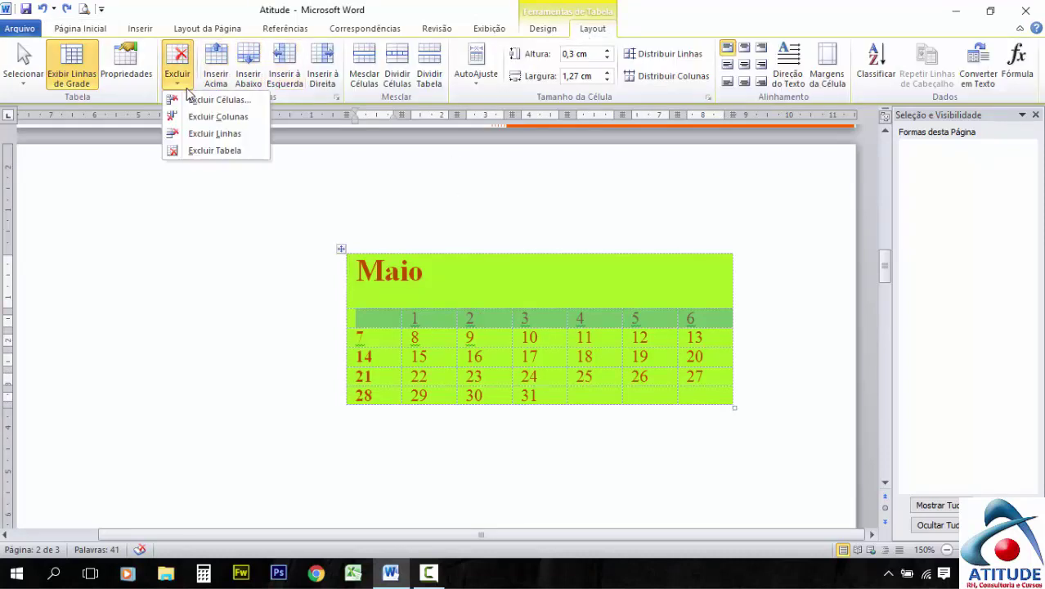
left_click(208, 152)
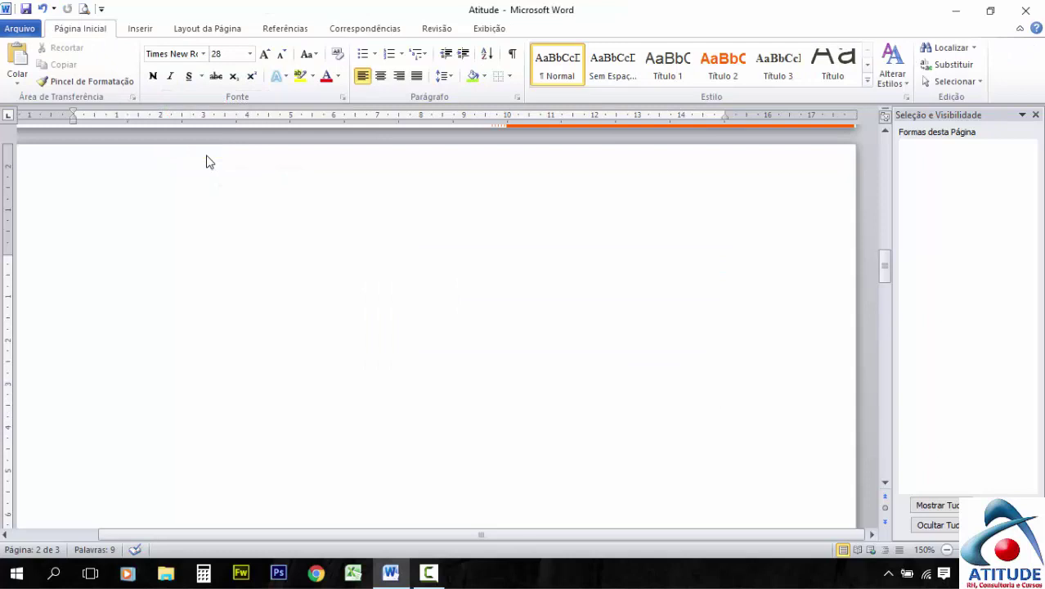
key("ctrl+z")
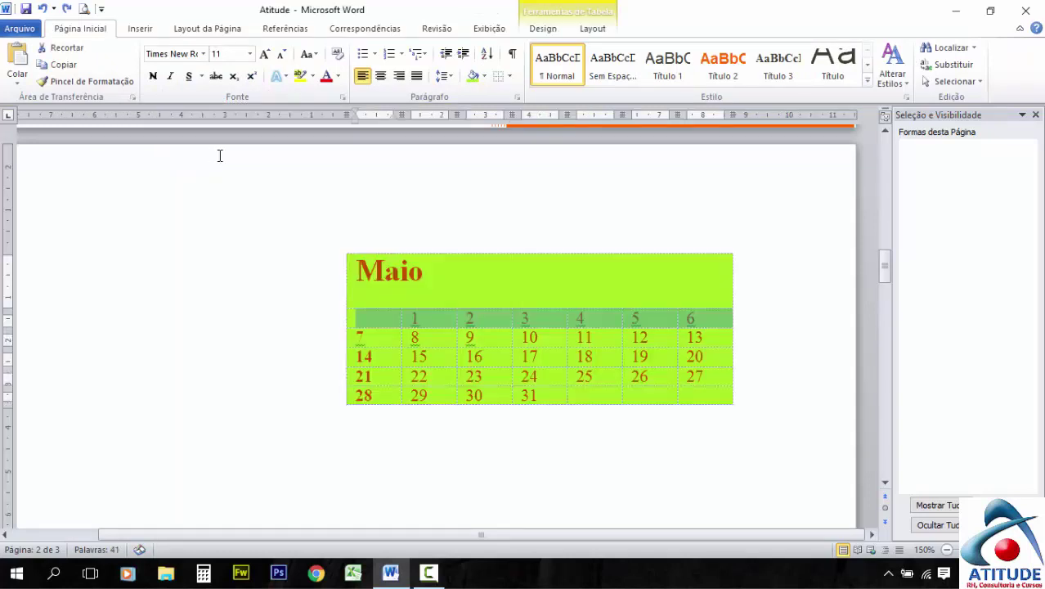
left_click(590, 29)
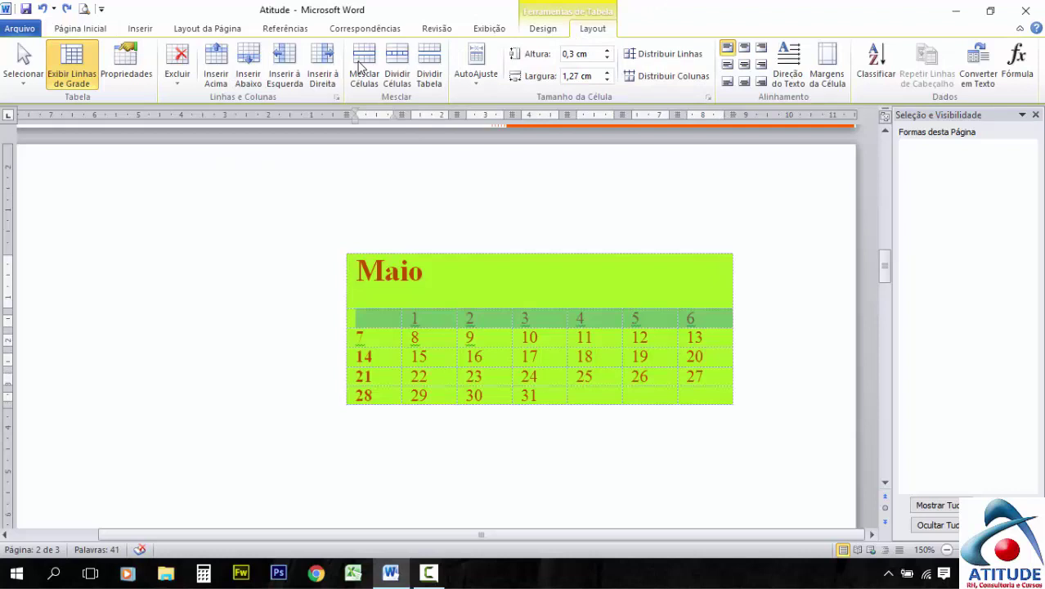
Insert rows above and below and columns left and right, then merge the selected cells
left_click(216, 76)
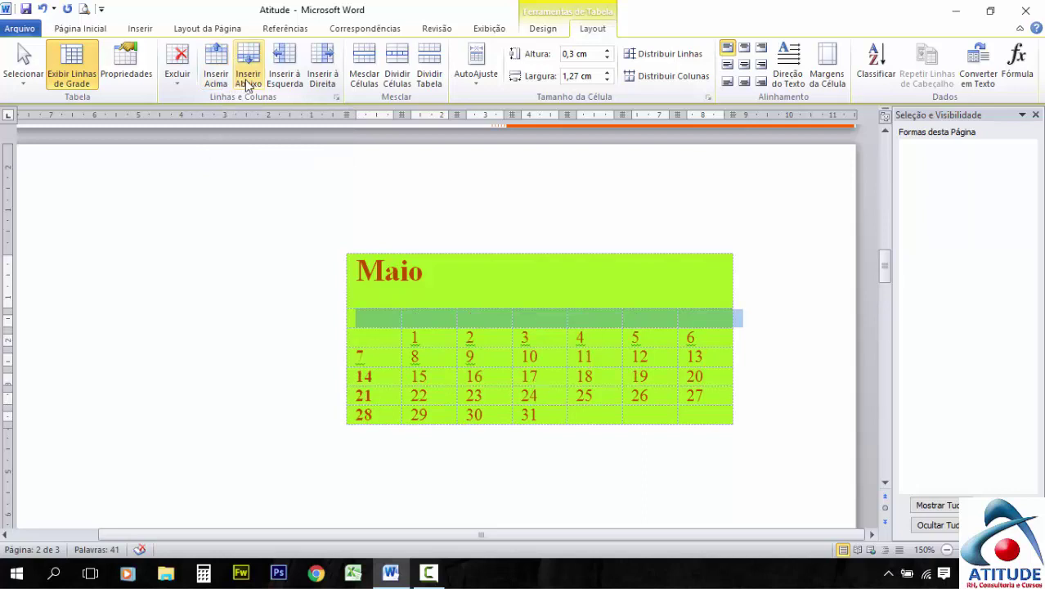
left_click(256, 85)
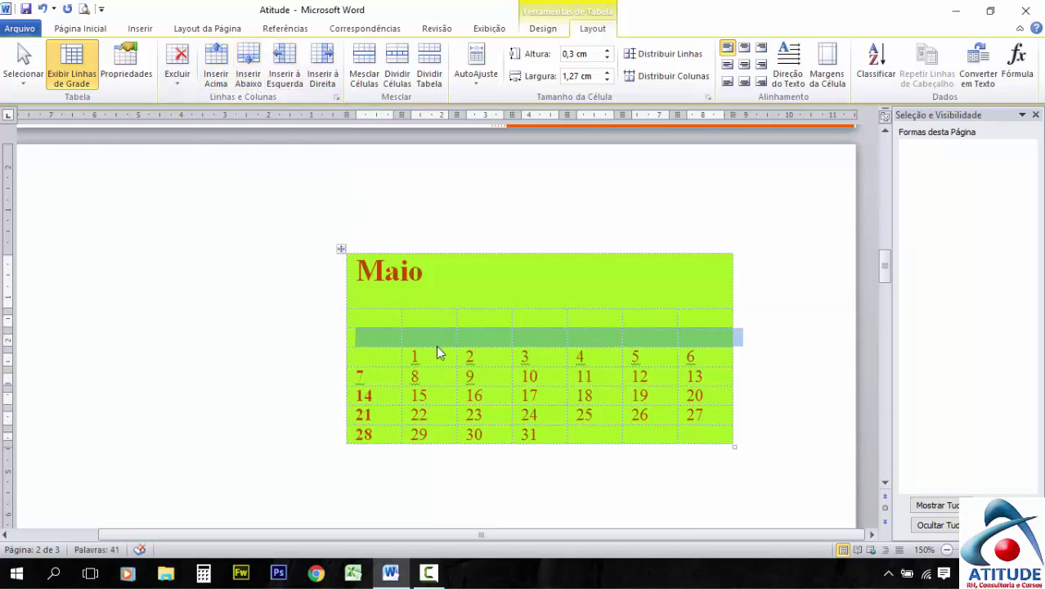
left_click(290, 83)
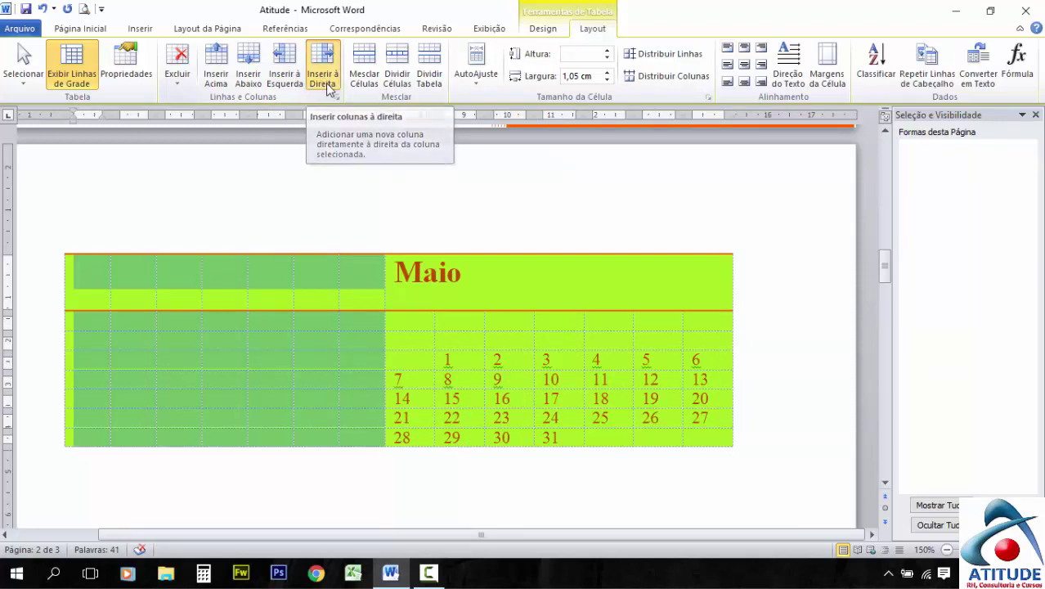
left_click(325, 82)
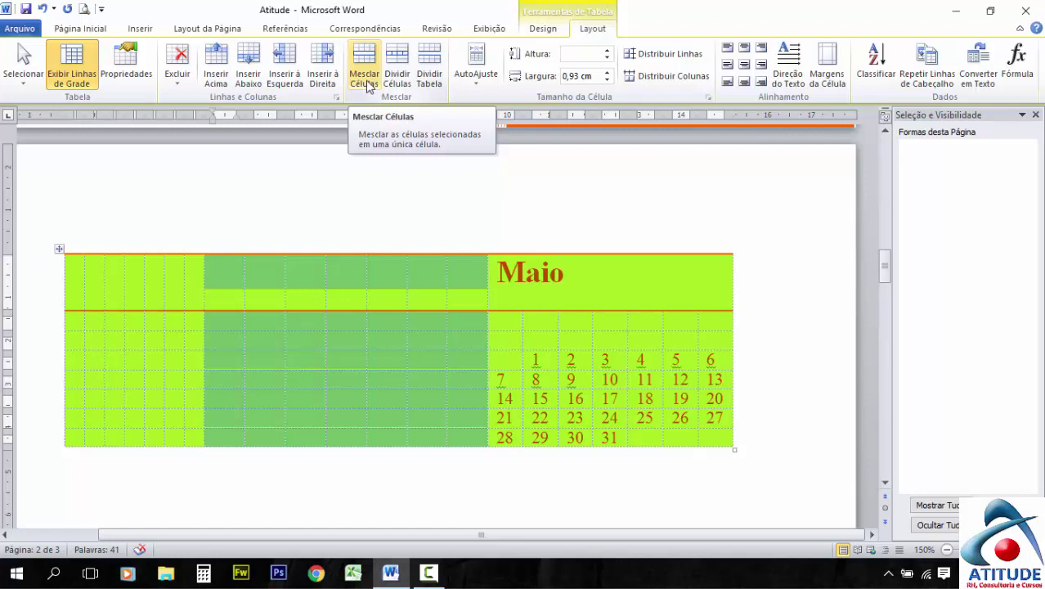
left_click(368, 85)
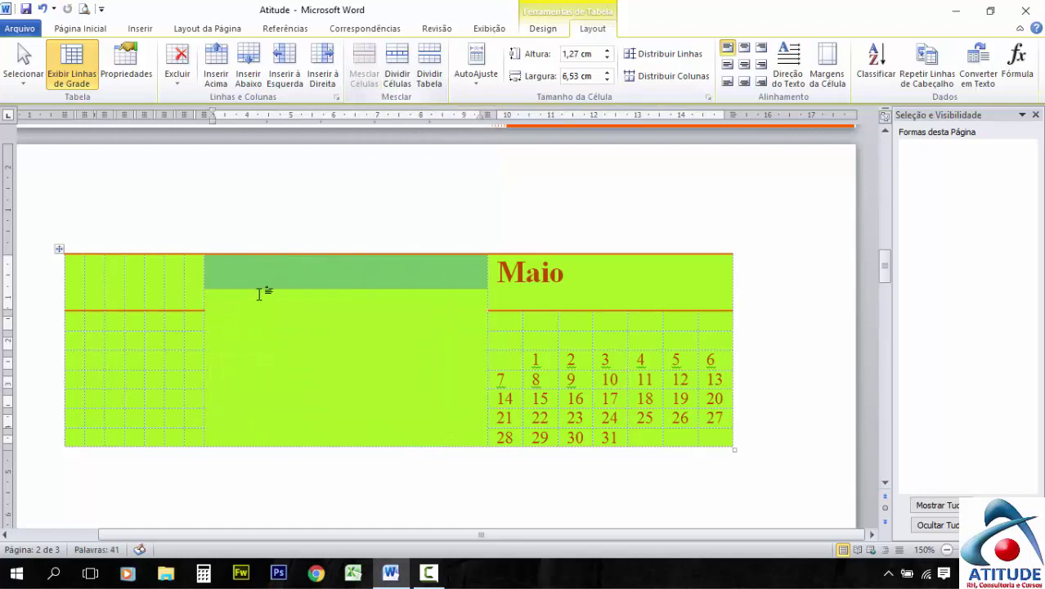
left_click(264, 302)
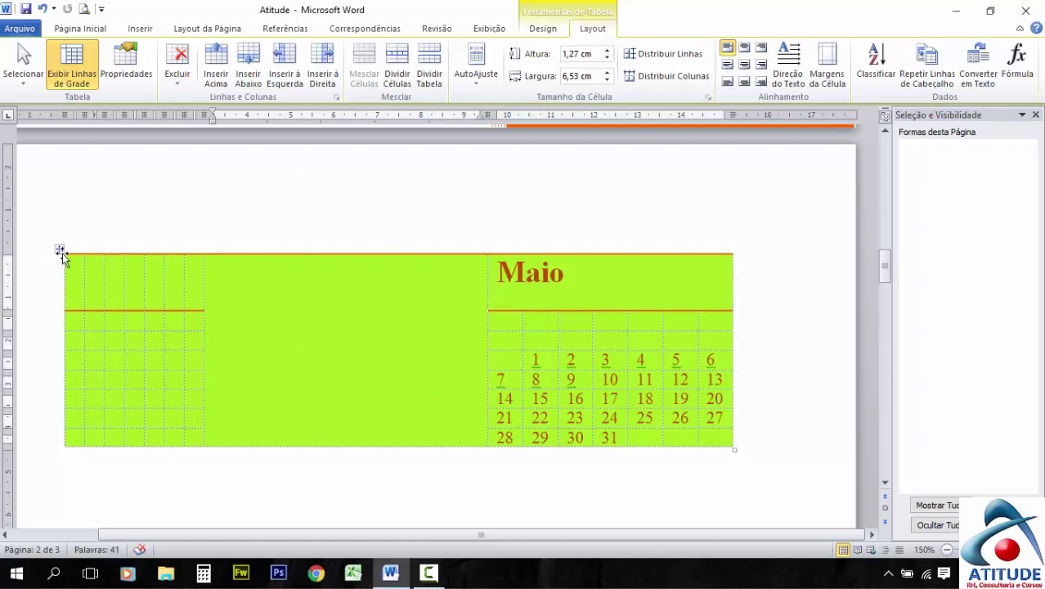
Undo the merge and insertions with Ctrl+Z to restore the weekday row, then select the table
key("ctrl+z")
key("ctrl+z")
key("ctrl+z")
key("ctrl+z")
key("ctrl+z")
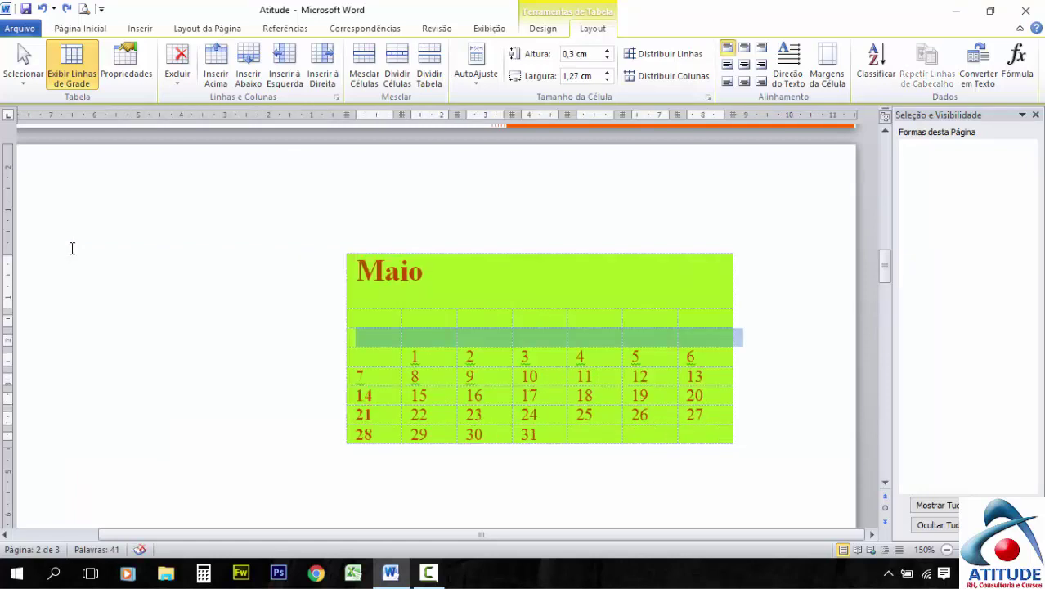
key("ctrl+z")
key("ctrl+z")
key("ctrl+z")
key("ctrl+z")
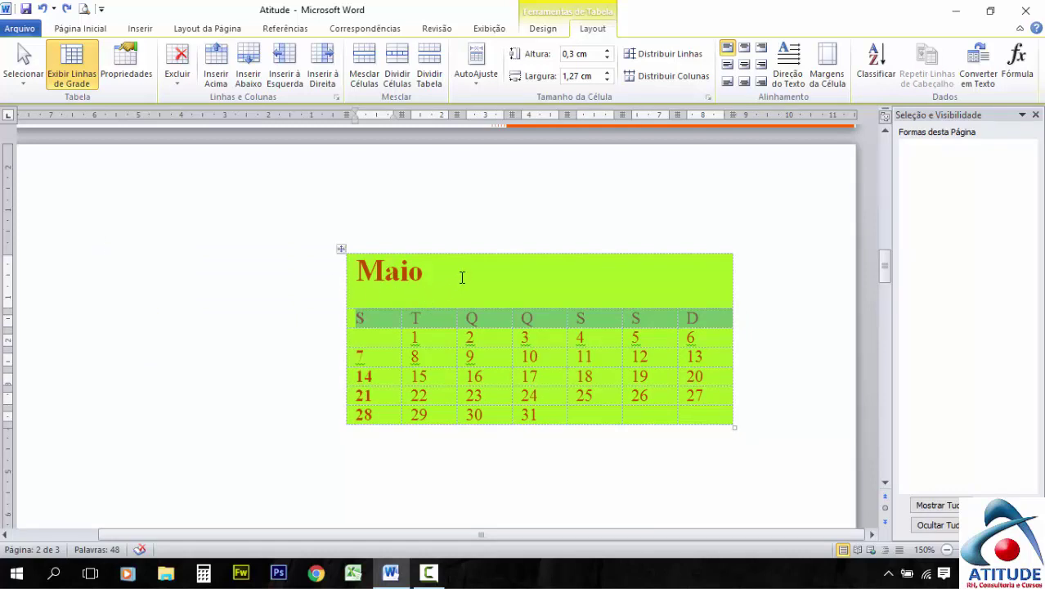
left_click(341, 250)
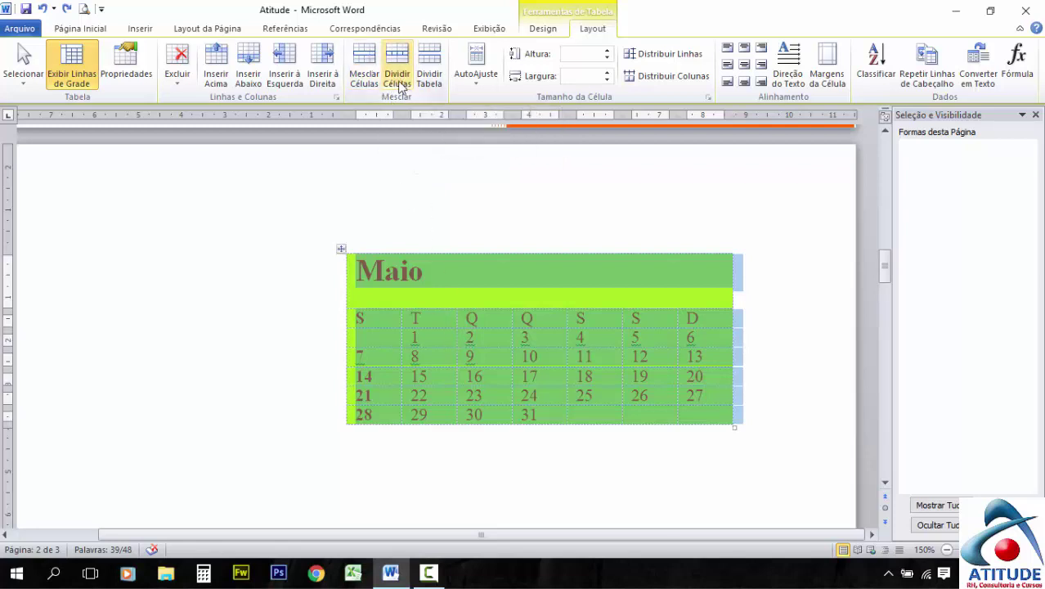
Split the selected table cells into 2 columns and 7 rows
left_click(398, 78)
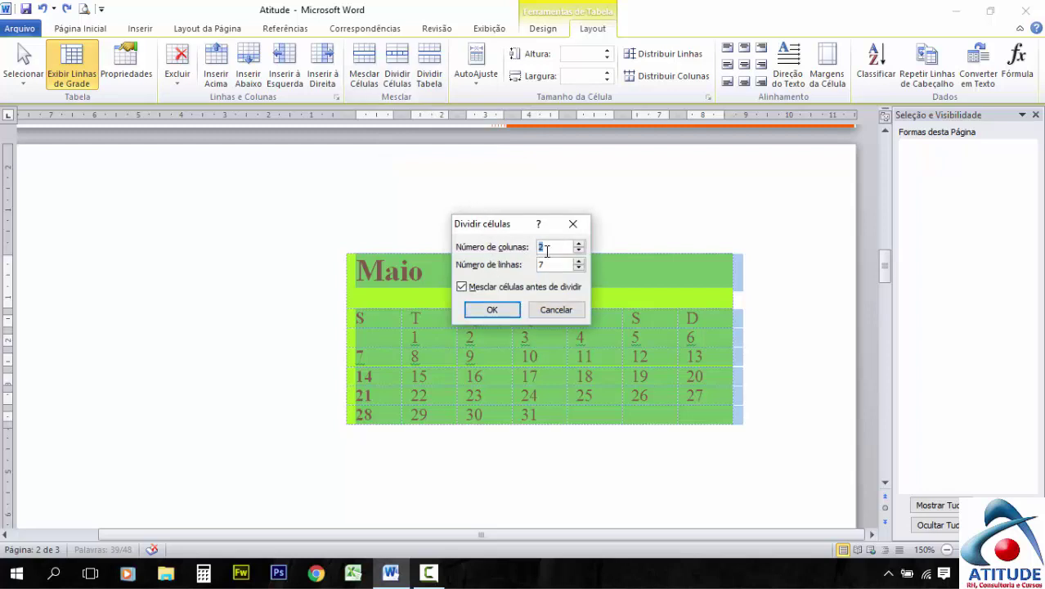
left_click(491, 310)
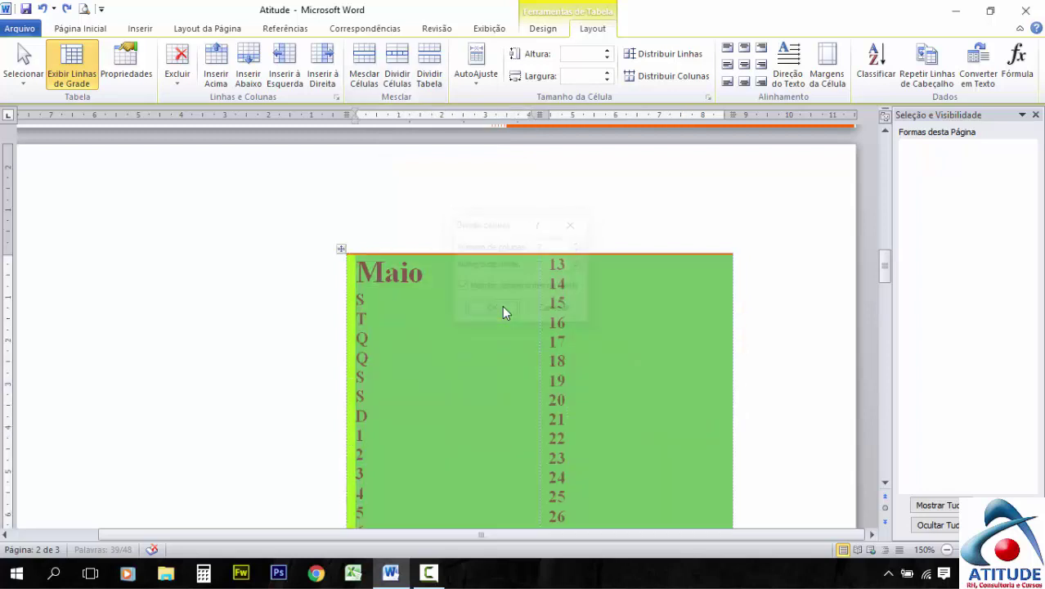
scroll(556, 302, "down", 2)
scroll(561, 293, "down", 4)
scroll(561, 292, "up", 5)
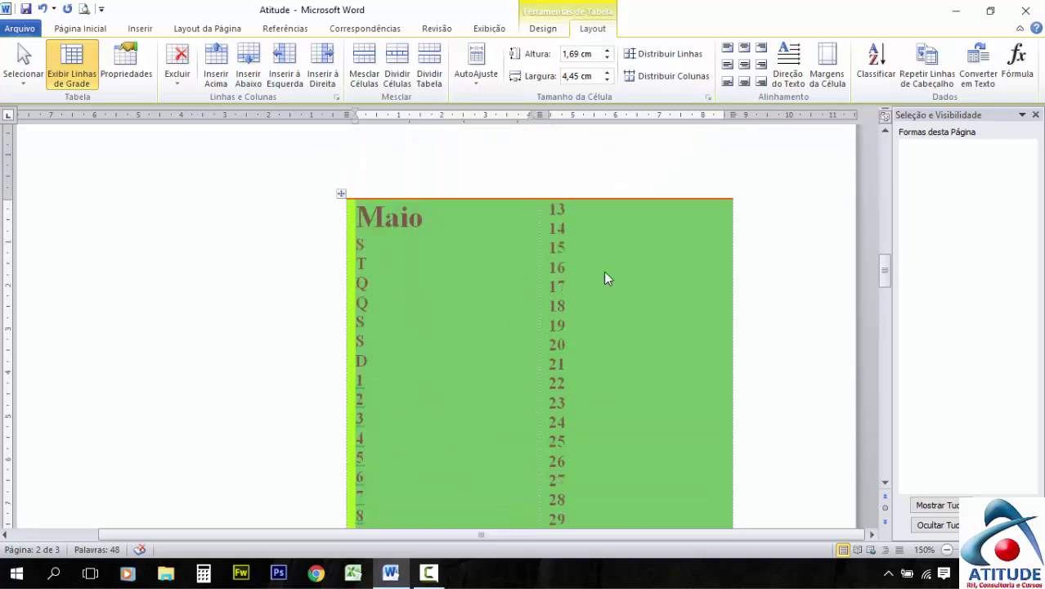
scroll(538, 432, "down", 7)
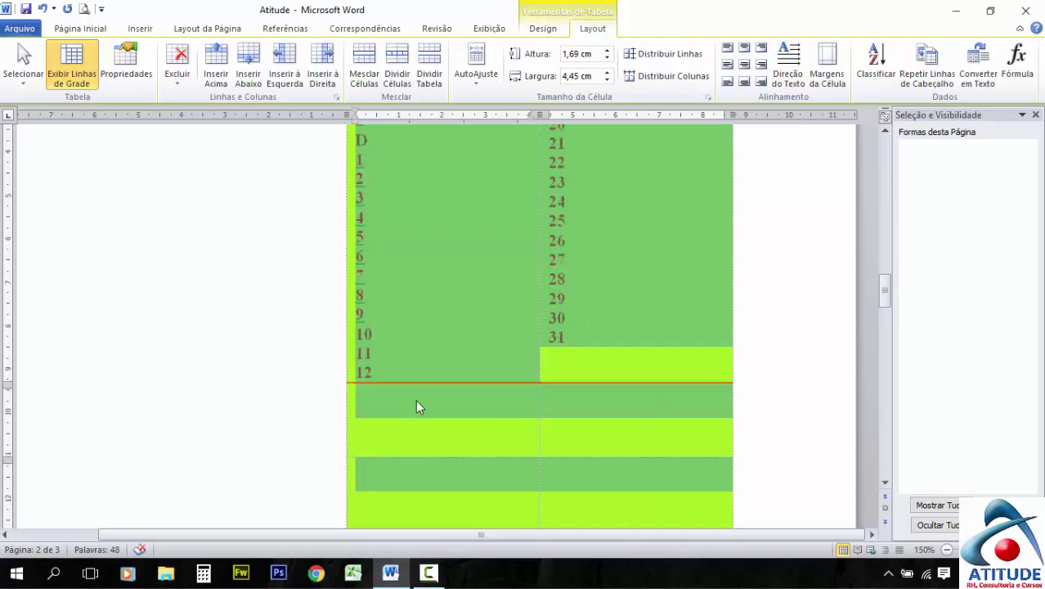
scroll(497, 360, "down", 3)
scroll(499, 317, "up", 2)
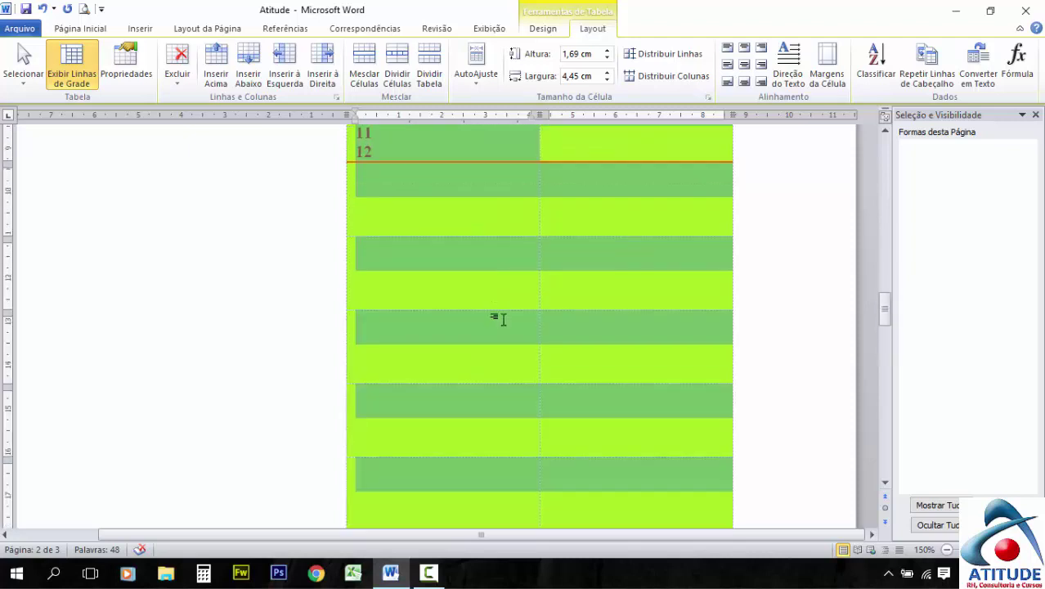
Undo the cell split and add an empty paragraph above the table with Dividir Tabela
left_click(503, 320)
key("ctrl+z")
scroll(385, 182, "up", 4)
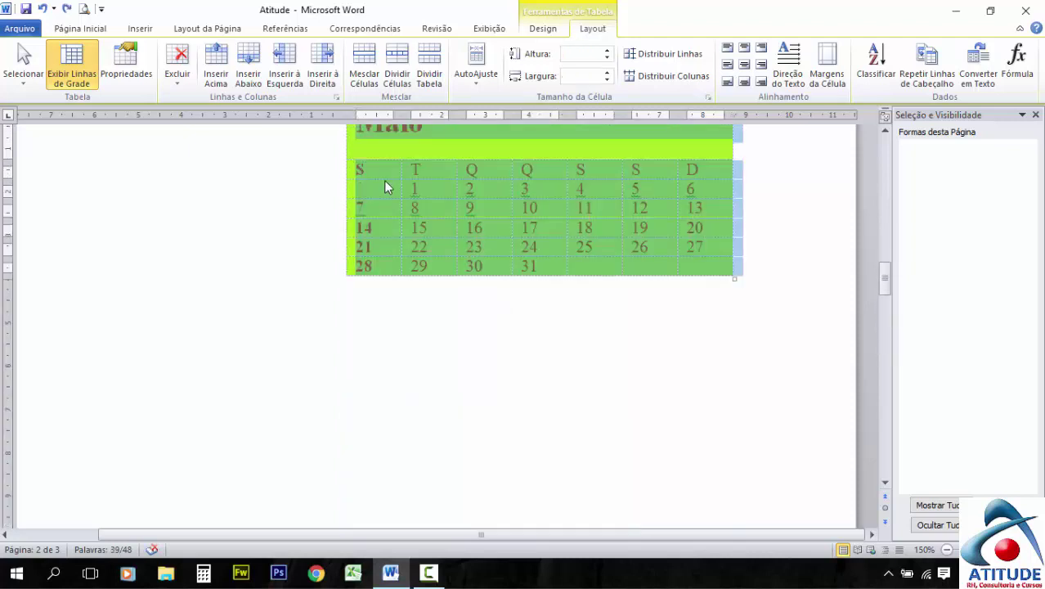
left_click(432, 78)
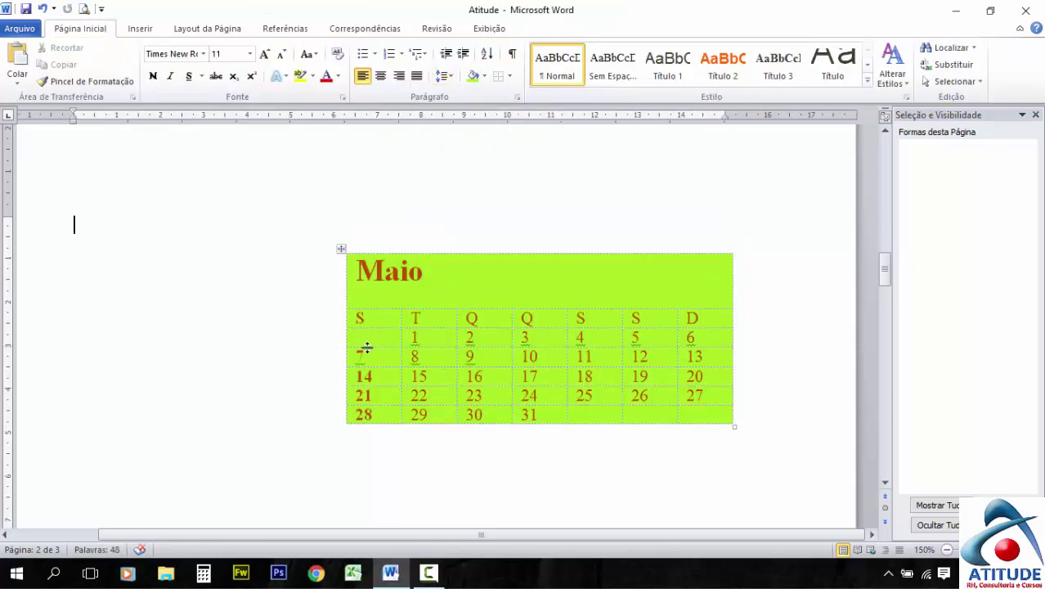
Split the calendar into two tables at the week row starting with 7
left_click_drag(358, 353, 701, 350)
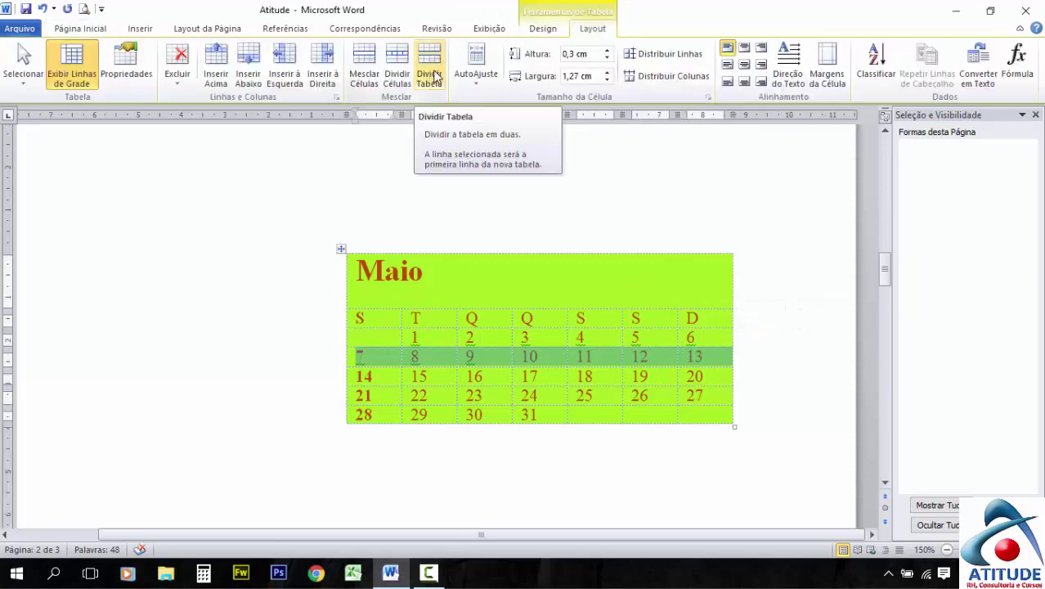
left_click(433, 77)
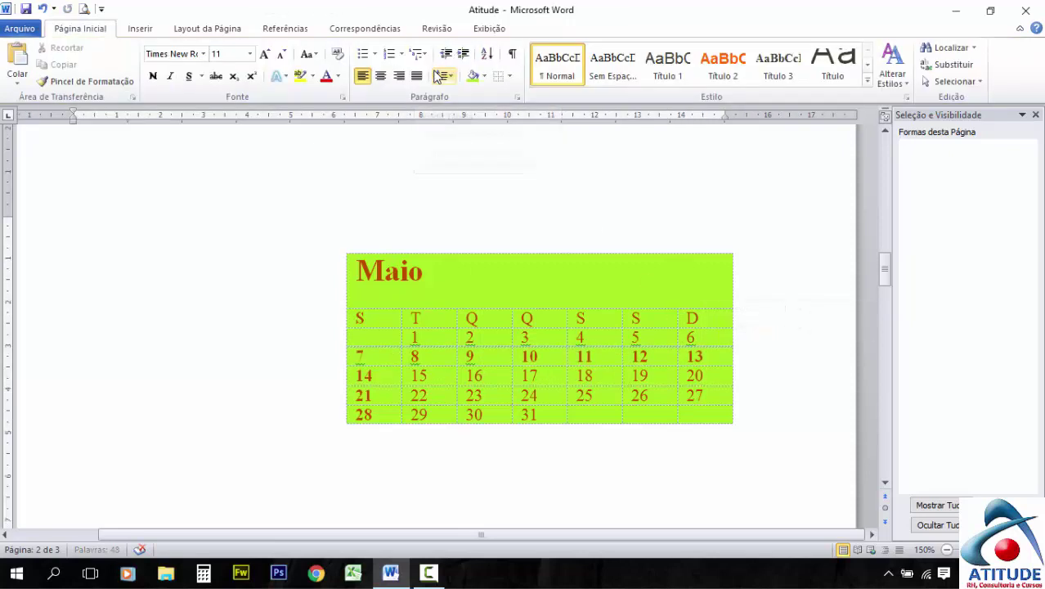
left_click(356, 357)
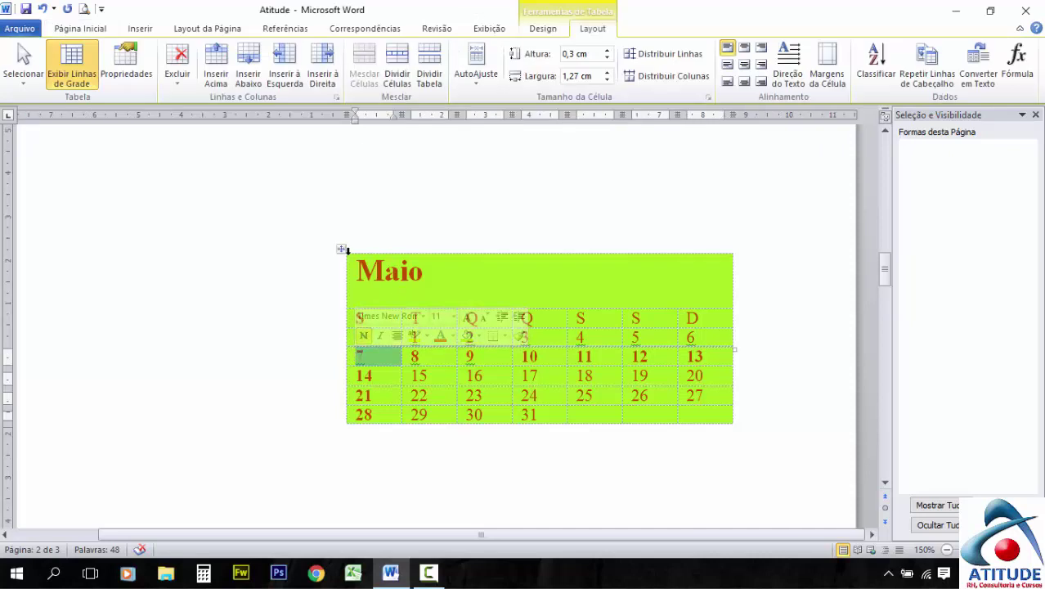
left_click(374, 361)
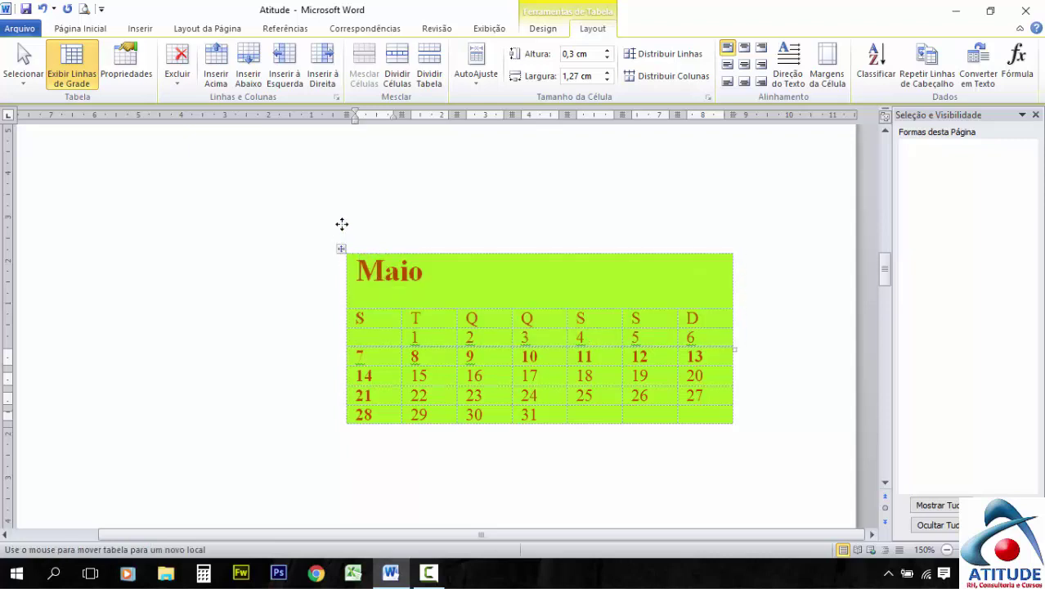
Drag the upper table to the left and the lower table down and to the right
left_click(341, 238)
left_click_drag(300, 238, 140, 236)
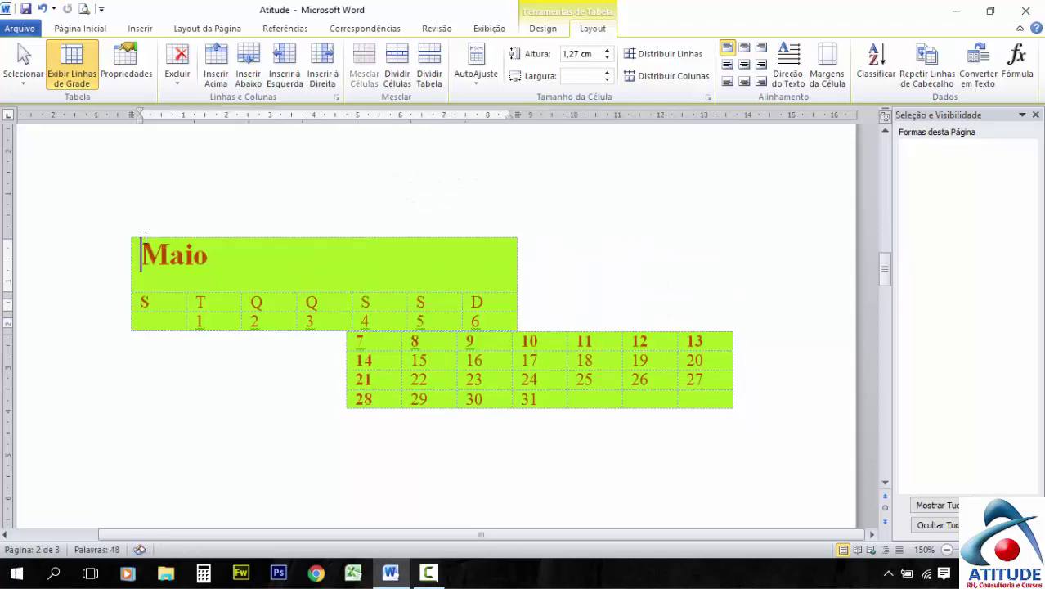
left_click(433, 397)
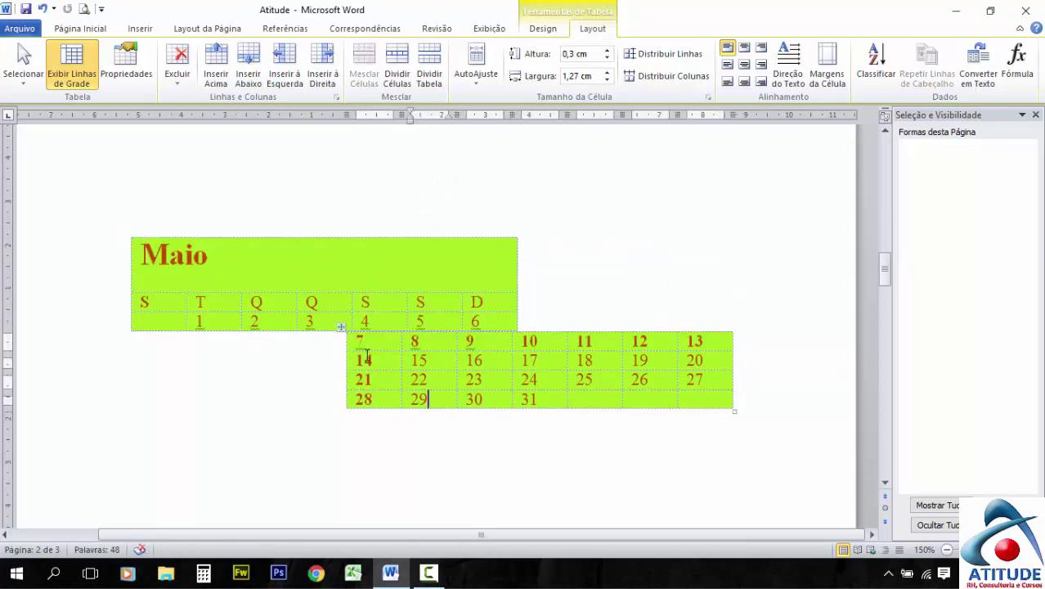
left_click(341, 330)
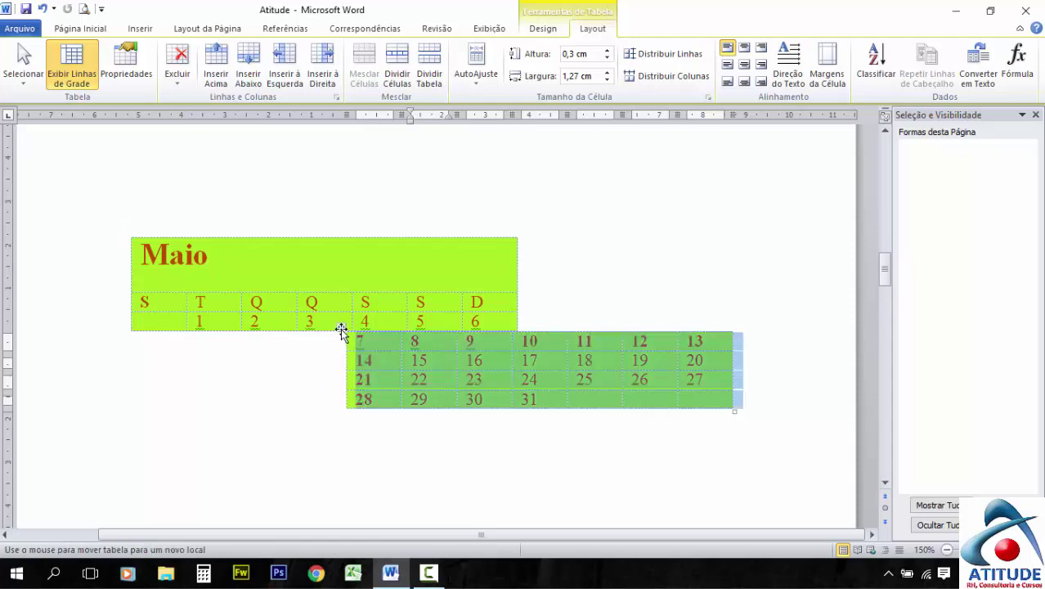
left_click_drag(341, 330, 386, 429)
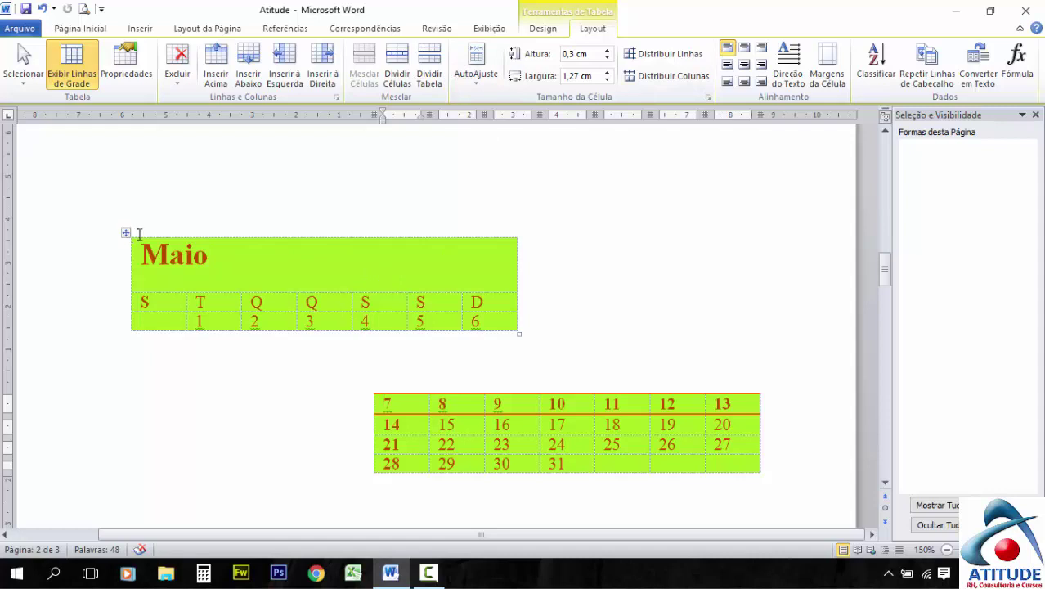
Undo the last two table changes with Ctrl+Z and deselect the table
key("ctrl+z")
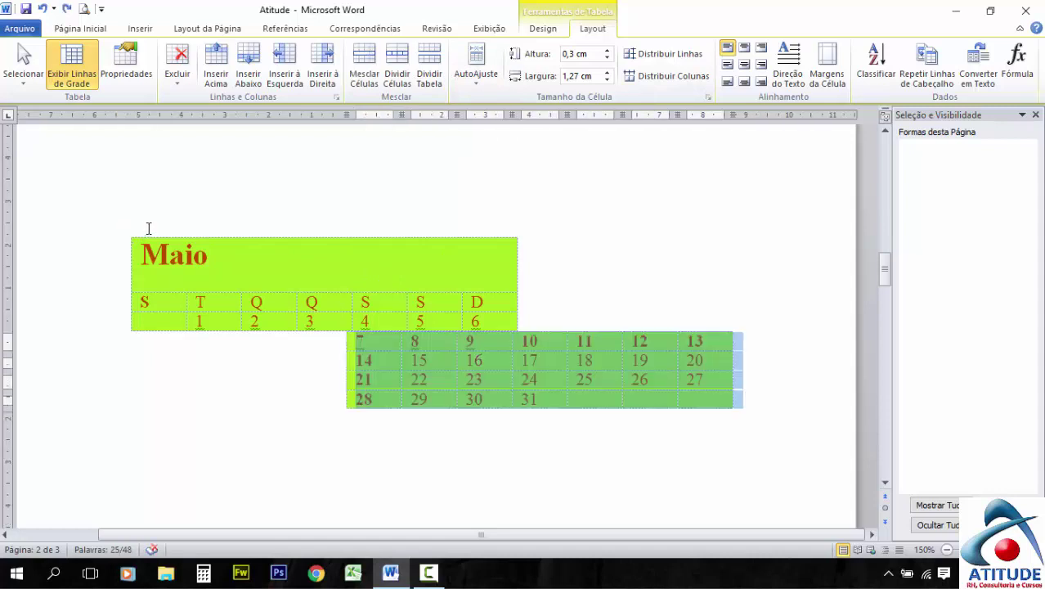
key("ctrl+z")
left_click(273, 260)
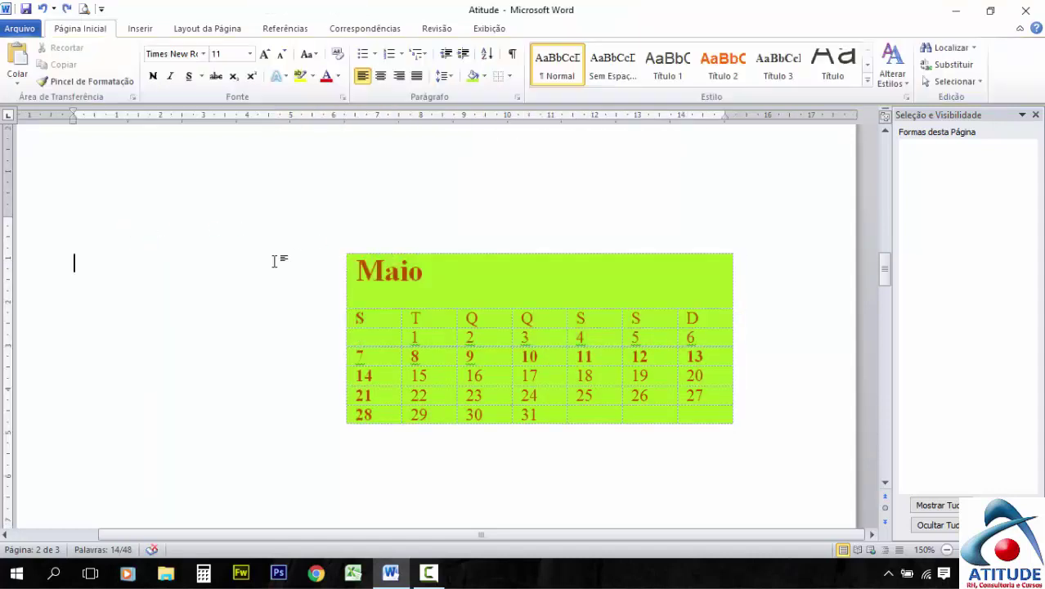
Select the whole calendar table and AutoFit it to its contents
left_click(346, 346)
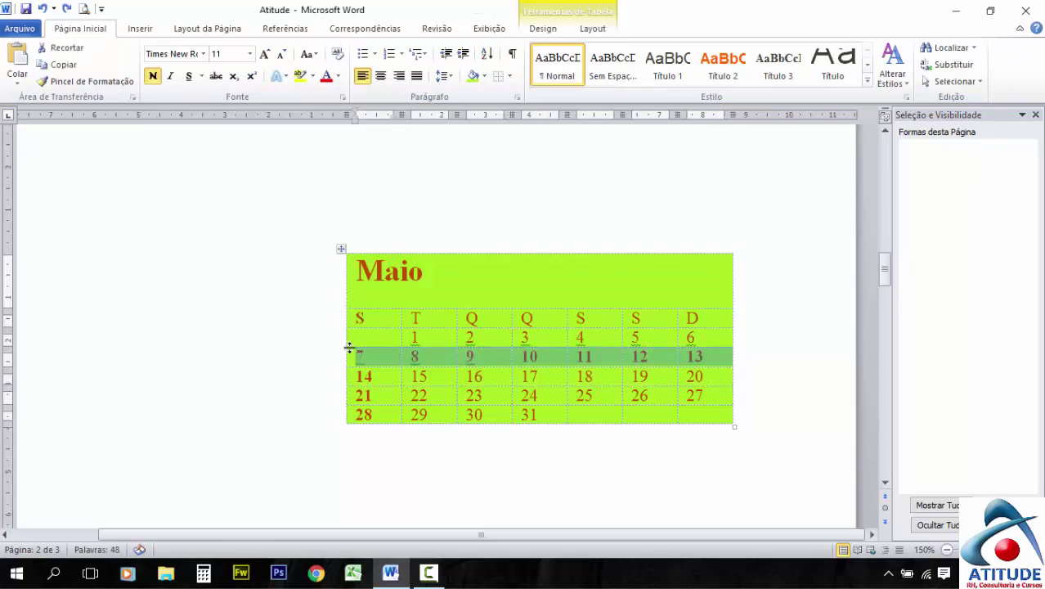
left_click(341, 249)
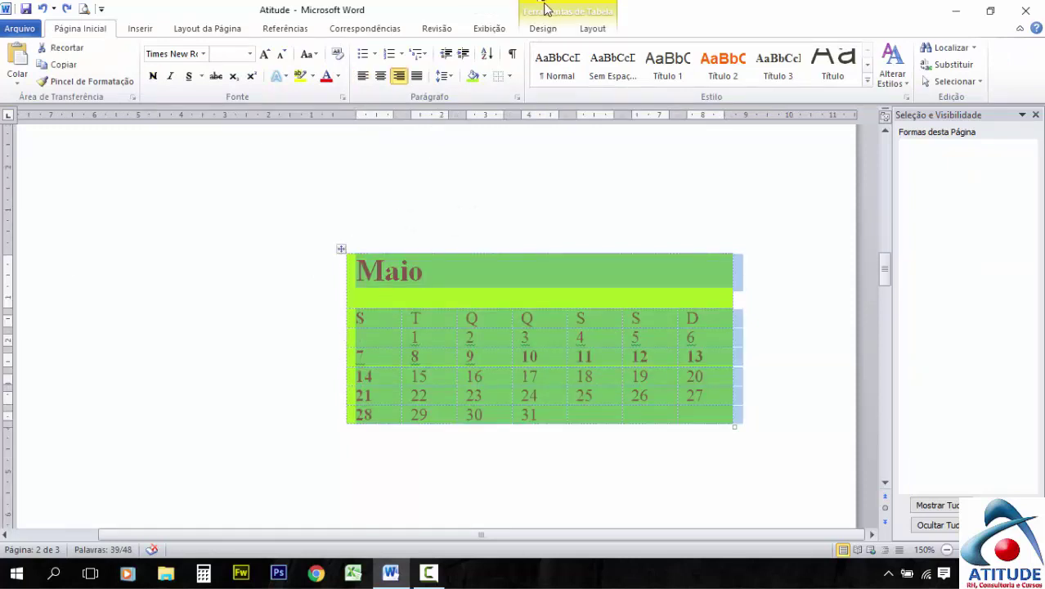
left_click(593, 28)
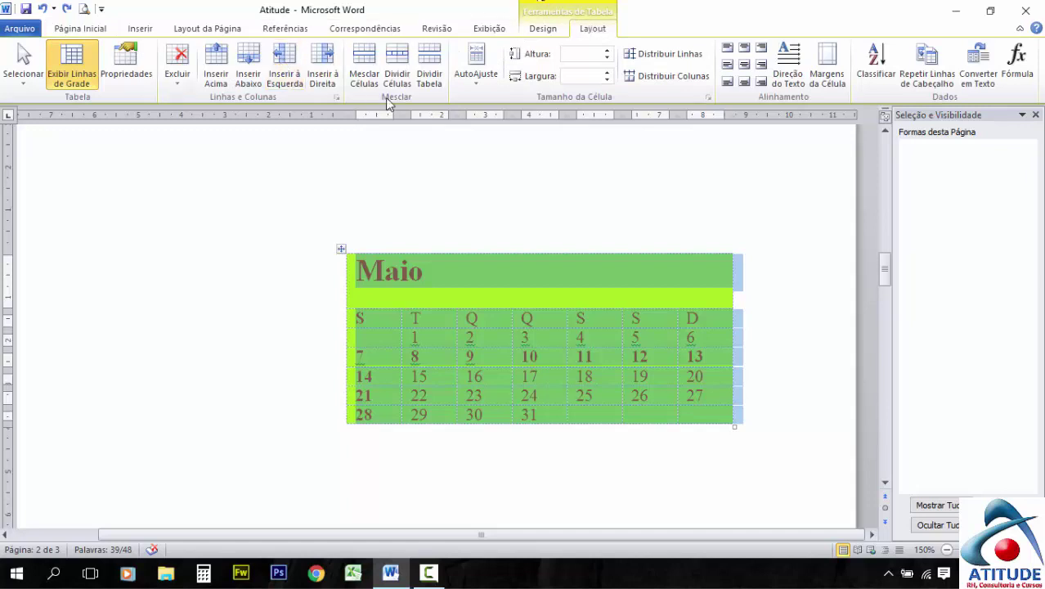
left_click(482, 82)
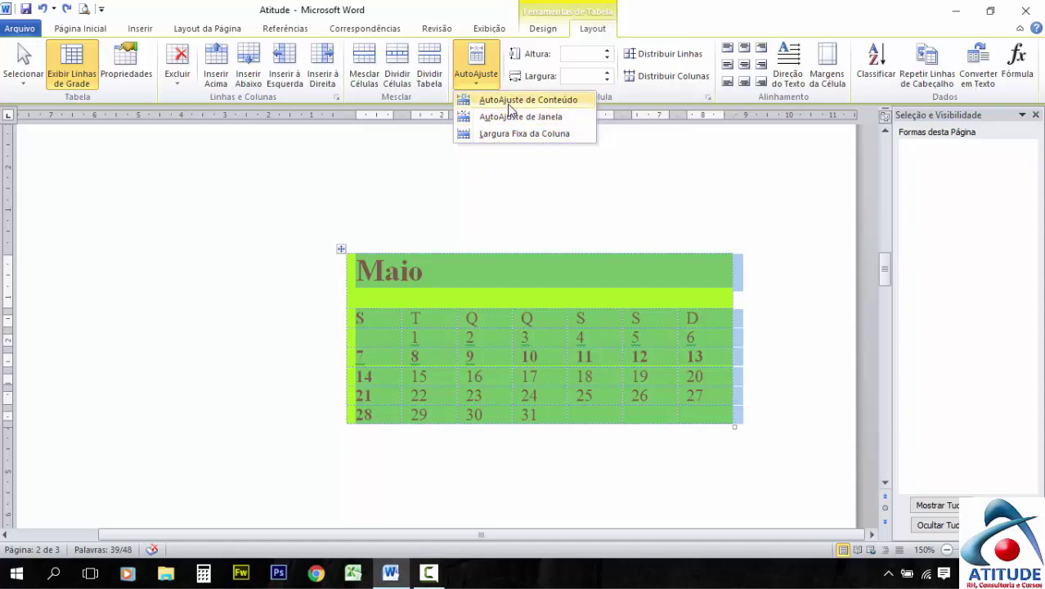
left_click(524, 105)
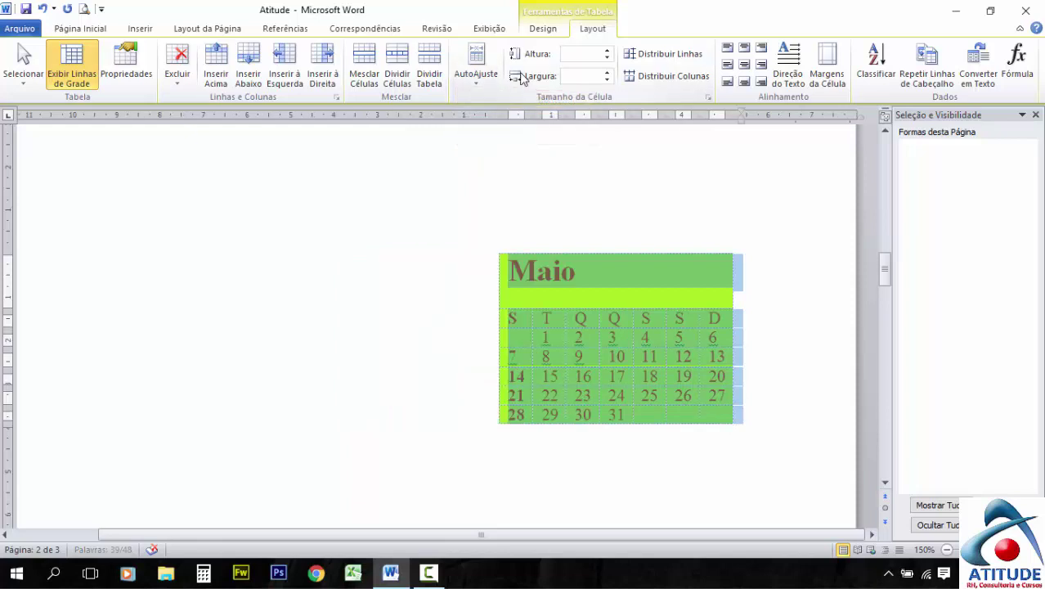
AutoFit the table to the window width, then fix the column widths
left_click(481, 77)
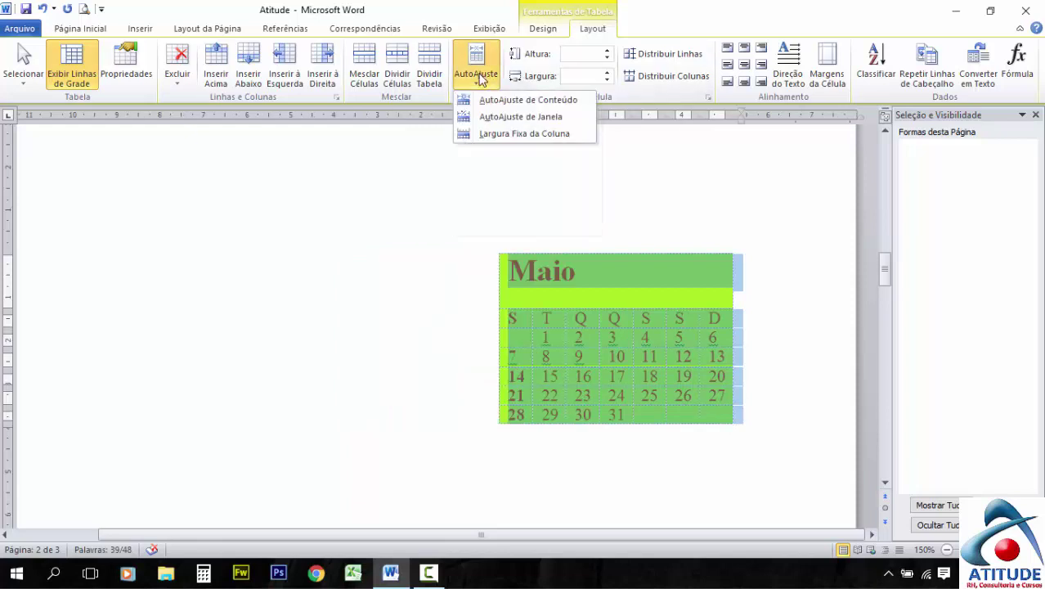
left_click(544, 122)
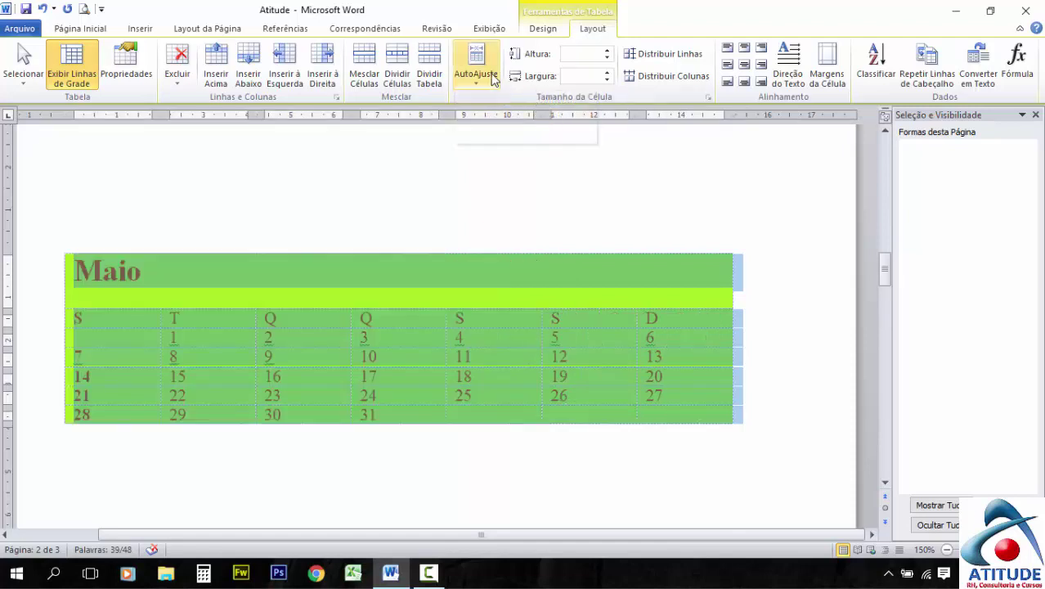
left_click(476, 75)
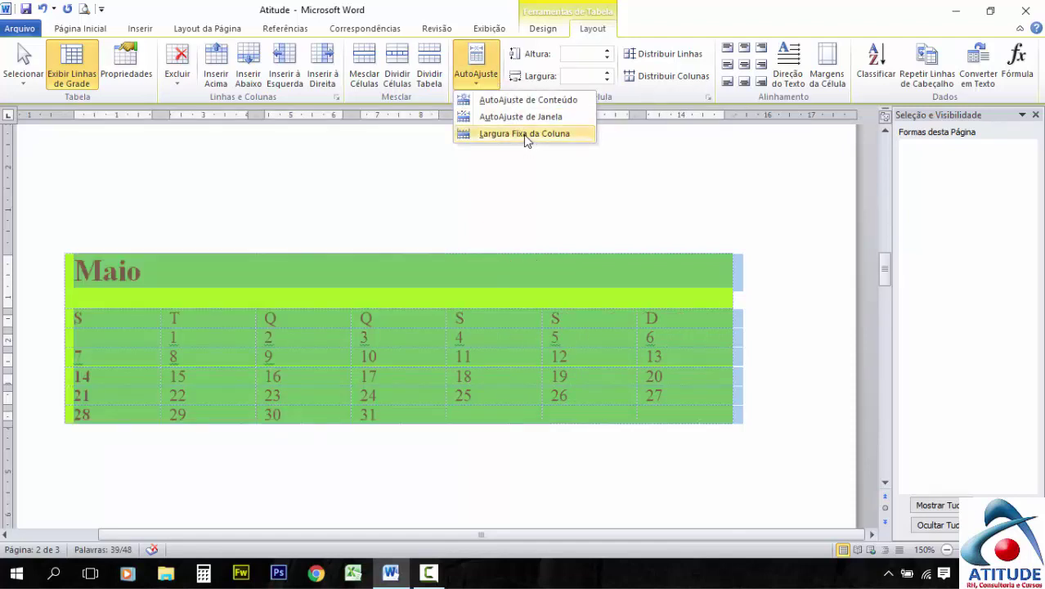
left_click(527, 138)
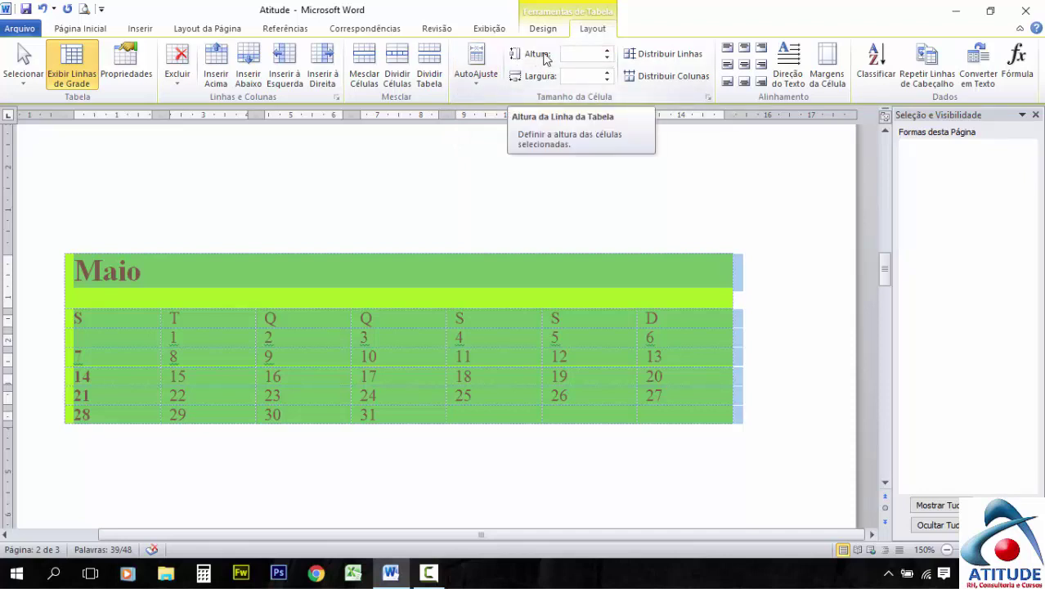
Raise the table's row height step by step up to 2,3 cm
left_click(608, 56)
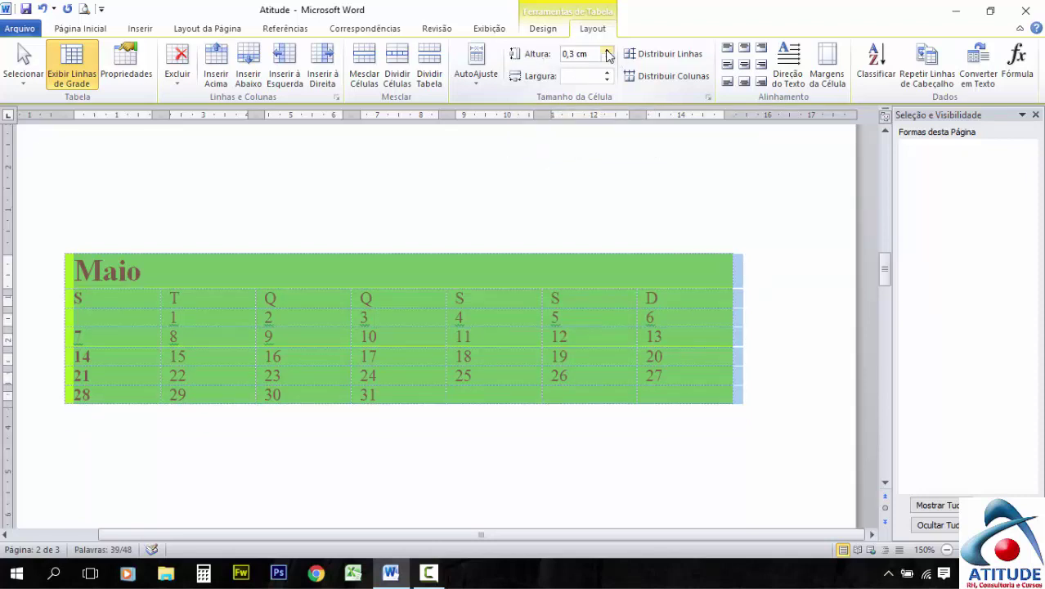
left_click(608, 52)
left_click(607, 52)
left_click(608, 52)
left_click(608, 52)
left_click(608, 53)
left_click(608, 53)
left_click(608, 53)
left_click(608, 52)
left_click(608, 52)
left_click(608, 53)
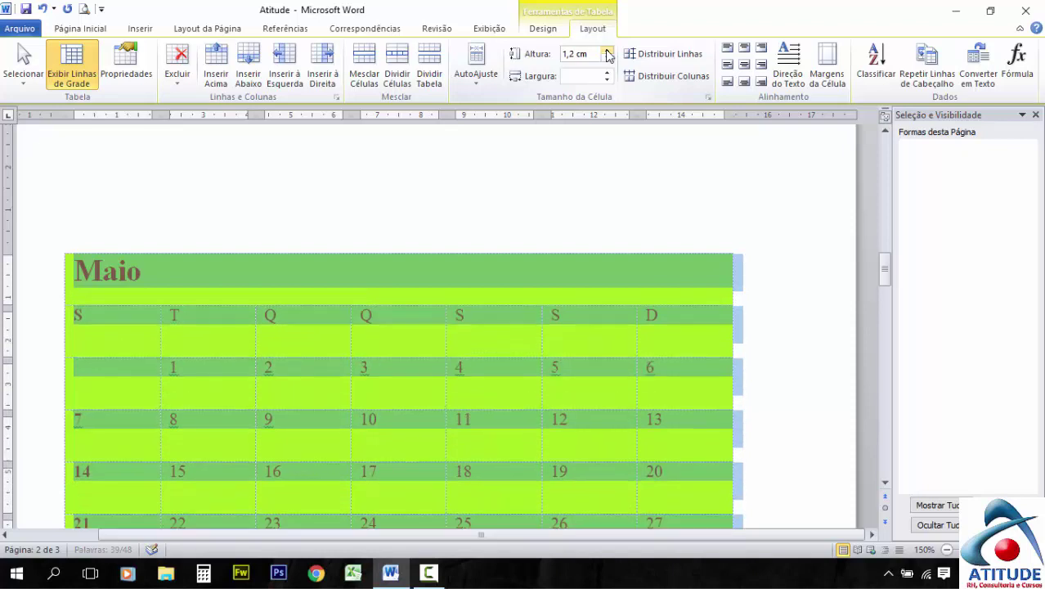
left_click(608, 53)
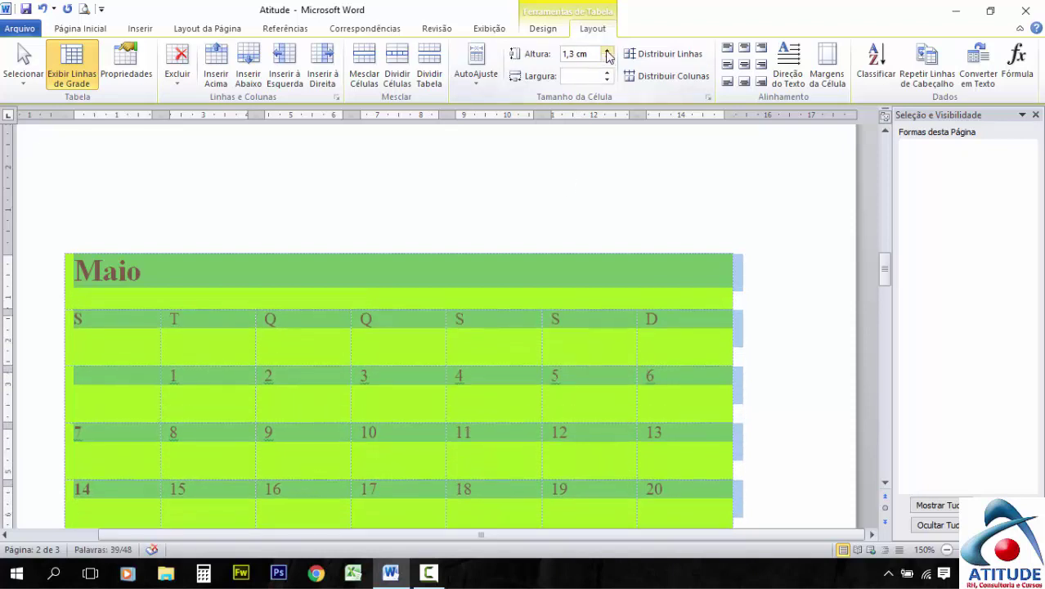
left_click(608, 52)
left_click(608, 52)
left_click(608, 52)
left_click(608, 53)
left_click(608, 52)
left_click(608, 52)
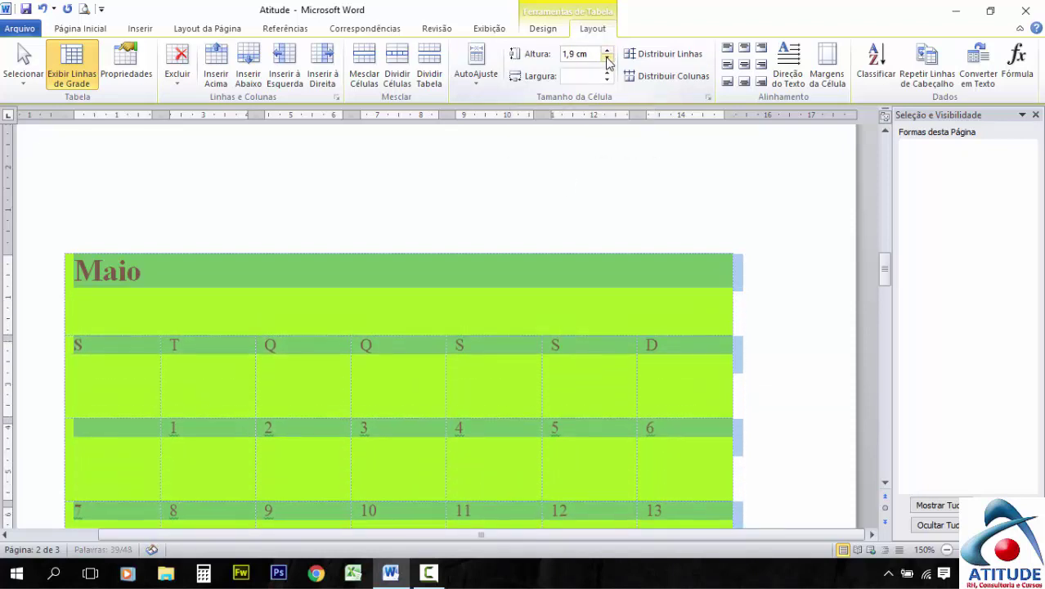
left_click(608, 53)
left_click(608, 53)
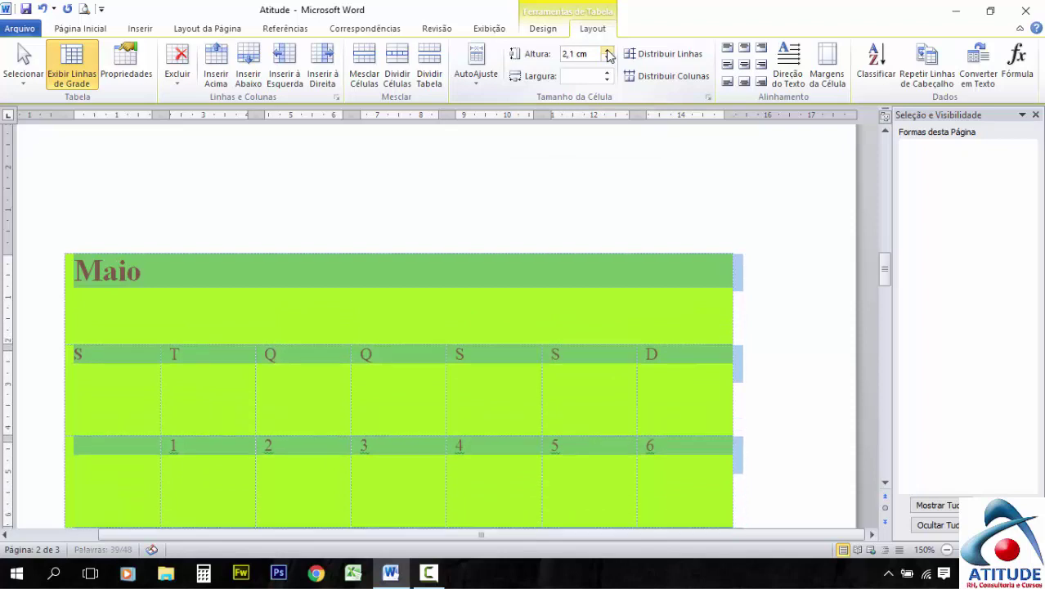
left_click(607, 53)
left_click(608, 52)
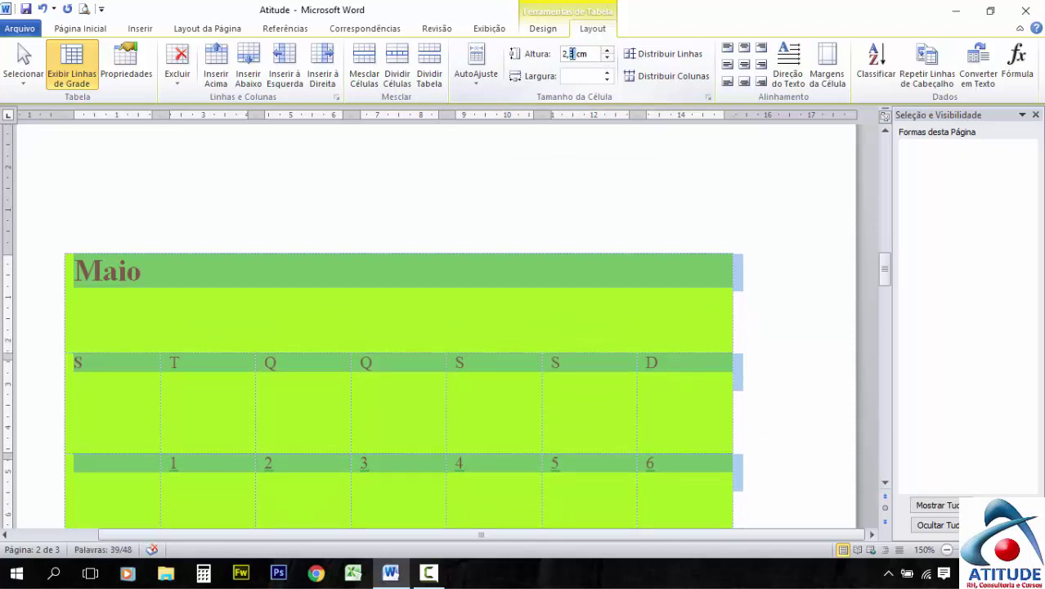
Adjust the row height value, then shrink the rows down to 0,04 cm
left_click_drag(586, 55, 561, 54)
left_click(584, 77)
left_click(604, 53)
left_click(607, 50)
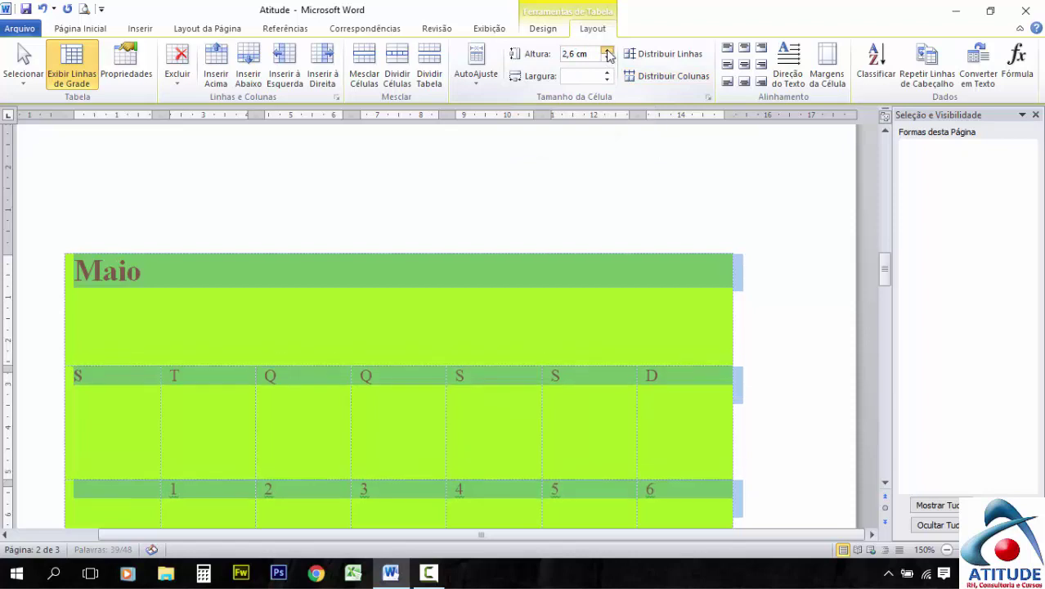
left_click(607, 50)
left_click(607, 50)
left_click(607, 50)
left_click_drag(607, 61, 607, 61)
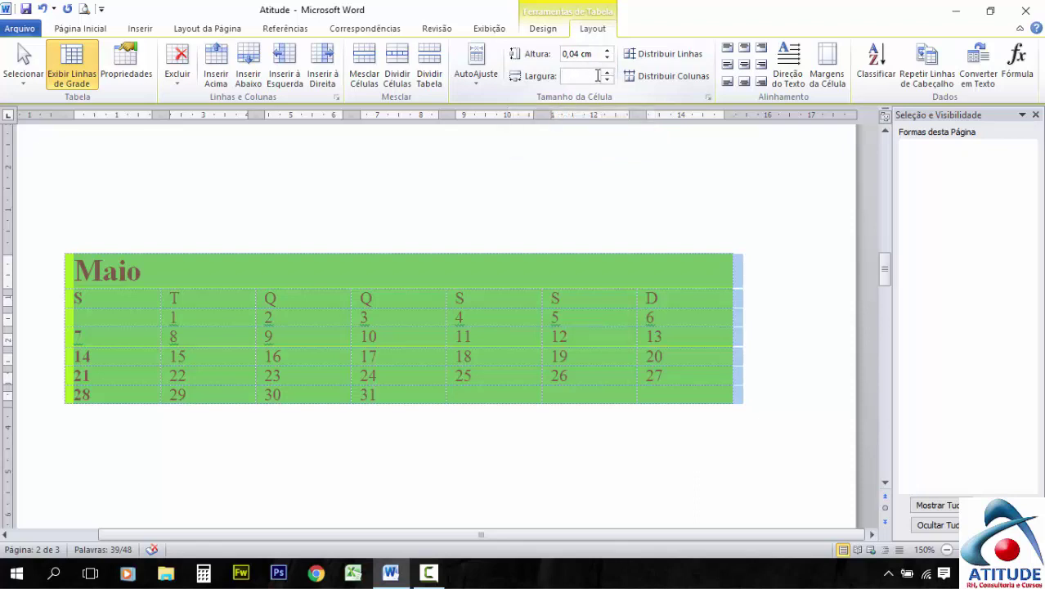
left_click(607, 72)
left_click(607, 72)
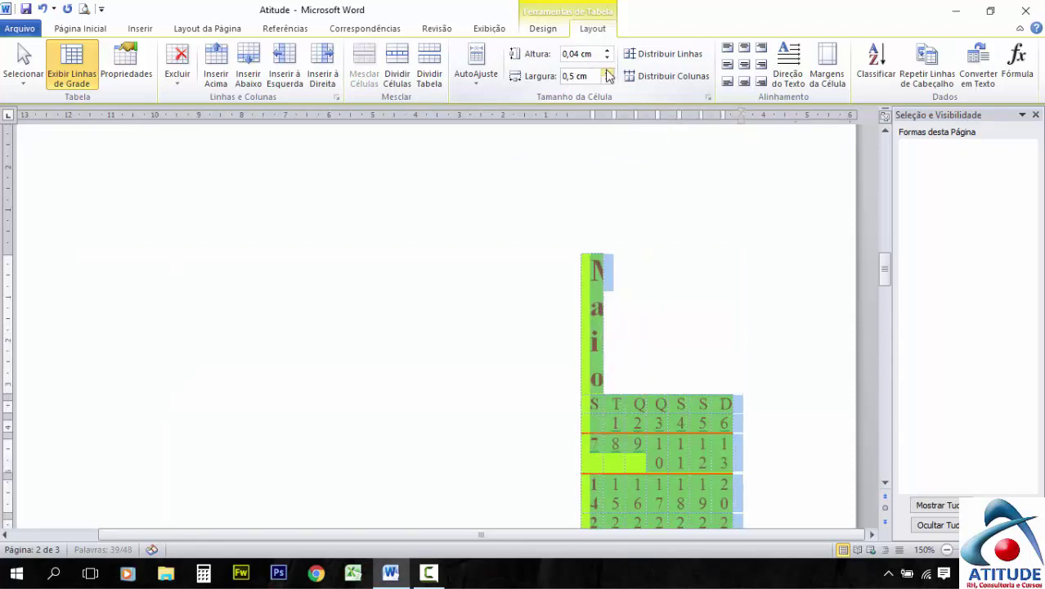
left_click(607, 72)
left_click(607, 72)
left_click(607, 72)
left_click(607, 72)
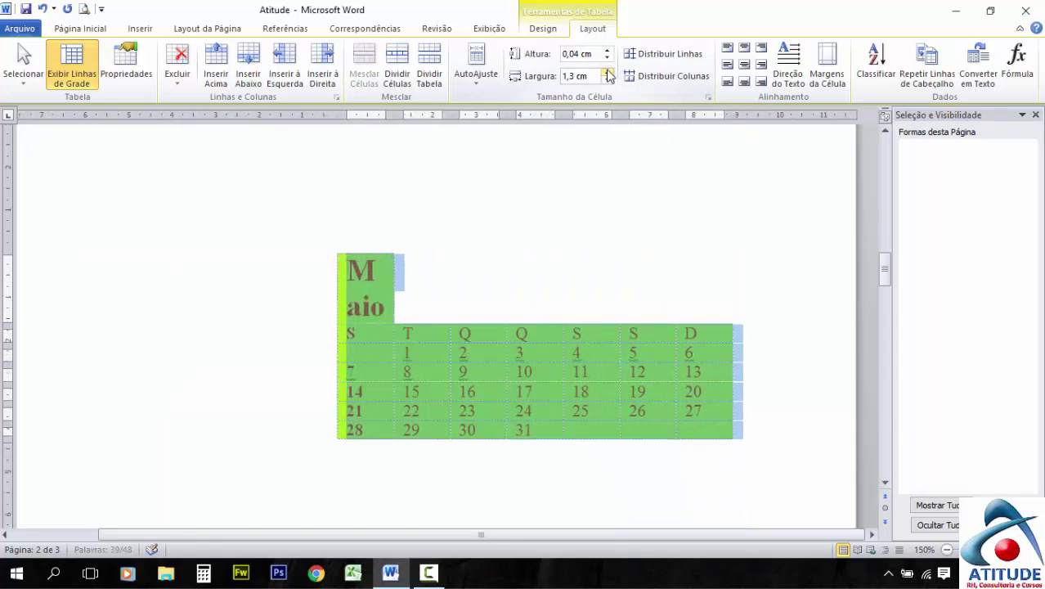
left_click(607, 73)
left_click(607, 73)
left_click(607, 73)
left_click(608, 73)
left_click(608, 73)
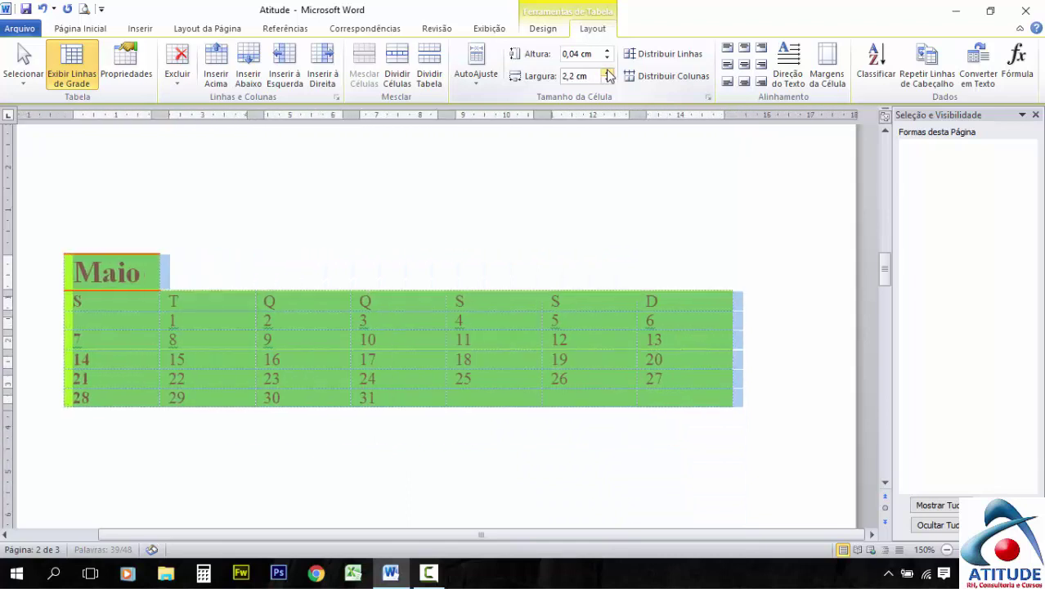
left_click(608, 72)
left_click(608, 73)
left_click(608, 72)
left_click(607, 73)
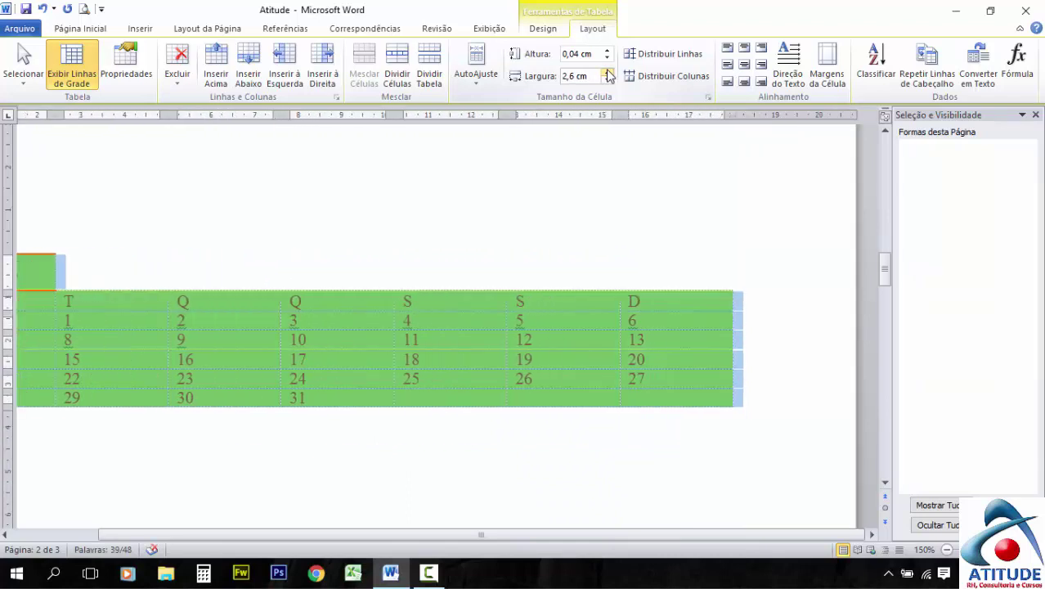
left_click(608, 73)
left_click(607, 73)
left_click(607, 80)
left_click_drag(607, 81, 608, 80)
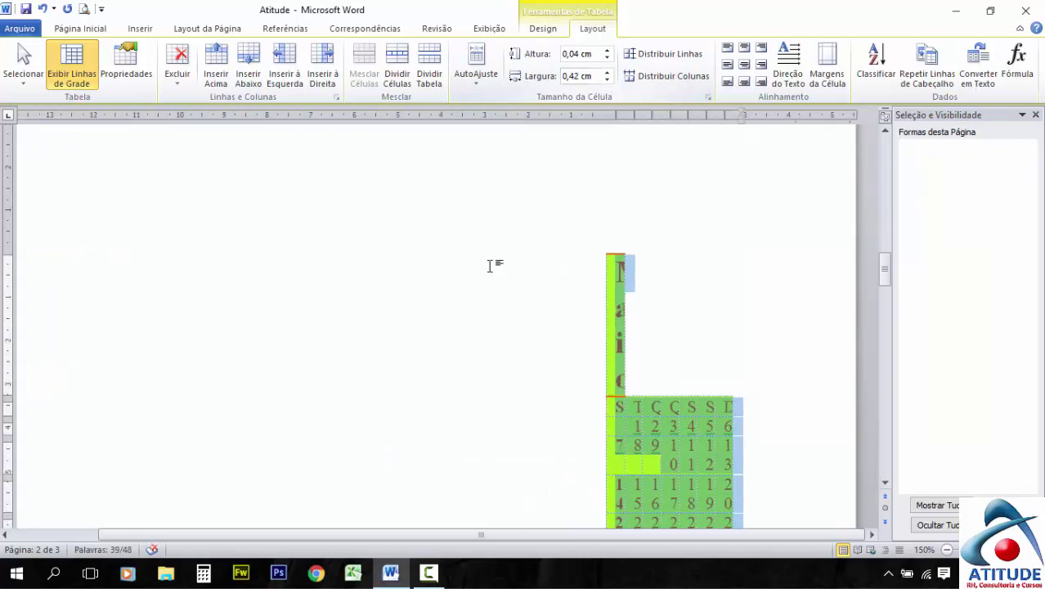
left_click(628, 263)
key("ctrl+z")
key("ctrl+z")
key("ctrl+z")
key("ctrl+z")
key("ctrl+z")
key("ctrl+z")
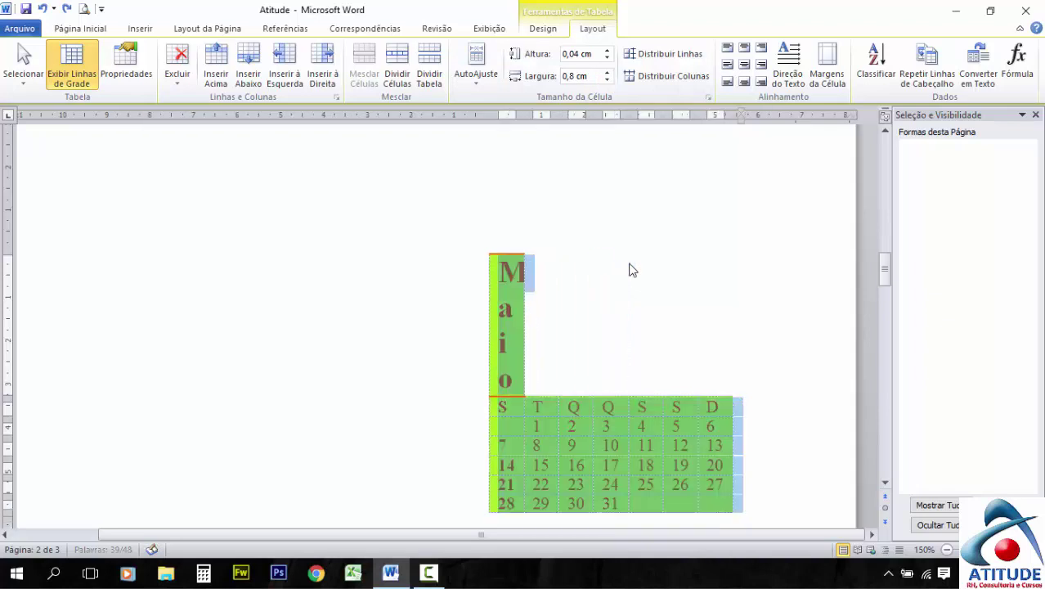
key("ctrl+z")
key("ctrl+z")
key("ctrl+z")
key("ctrl+z")
key("ctrl+z")
key("ctrl+z")
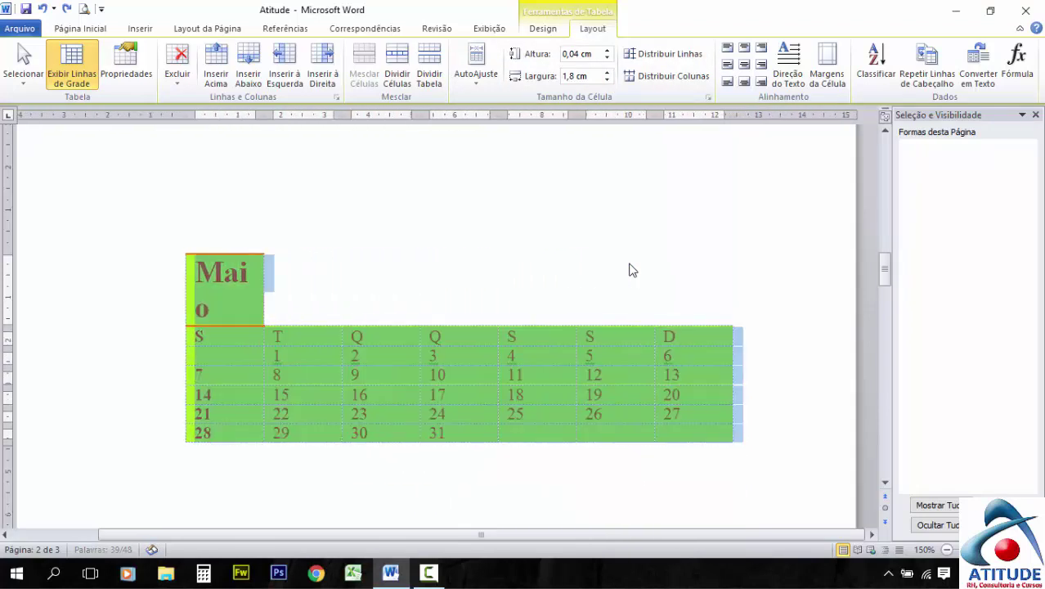
key("ctrl+z")
key("ctrl+z")
key("ctrl+z")
key("ctrl+z")
key("ctrl+z")
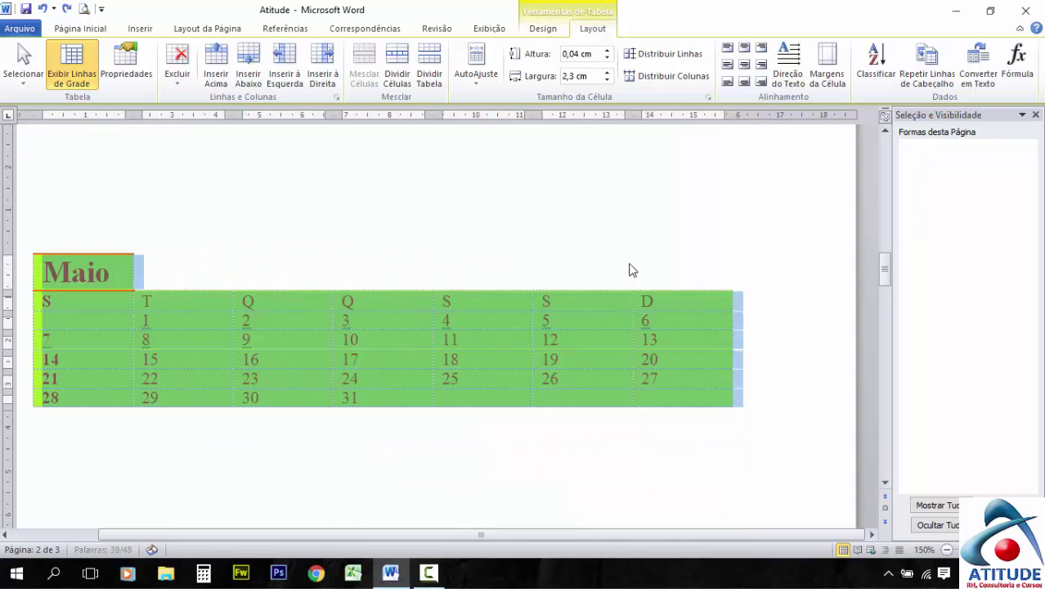
key("ctrl+z")
key("ctrl+z")
key("ctrl+z")
key("ctrl+z")
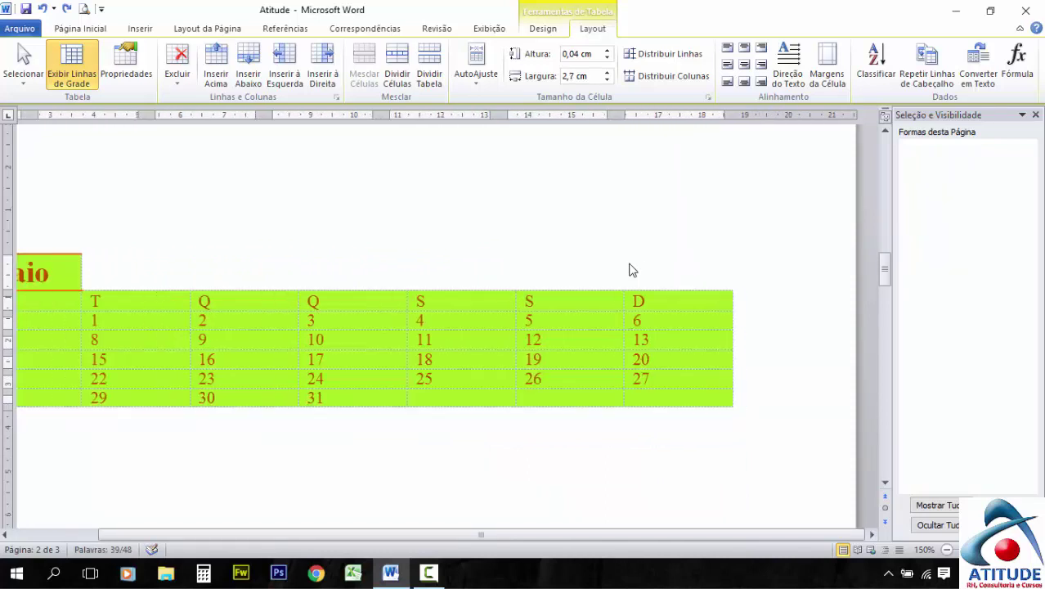
key("ctrl+z")
key("ctrl+z")
key("ctrl+z")
key("ctrl+z")
key("ctrl+z")
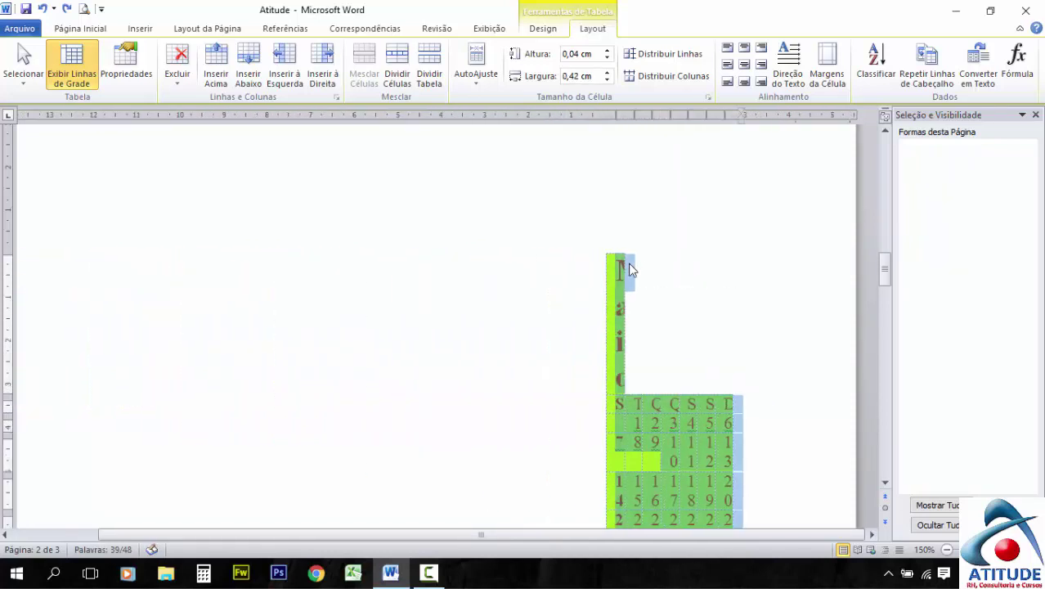
Distribute the rows evenly, then select the Maio title row and first five columns
left_click(655, 62)
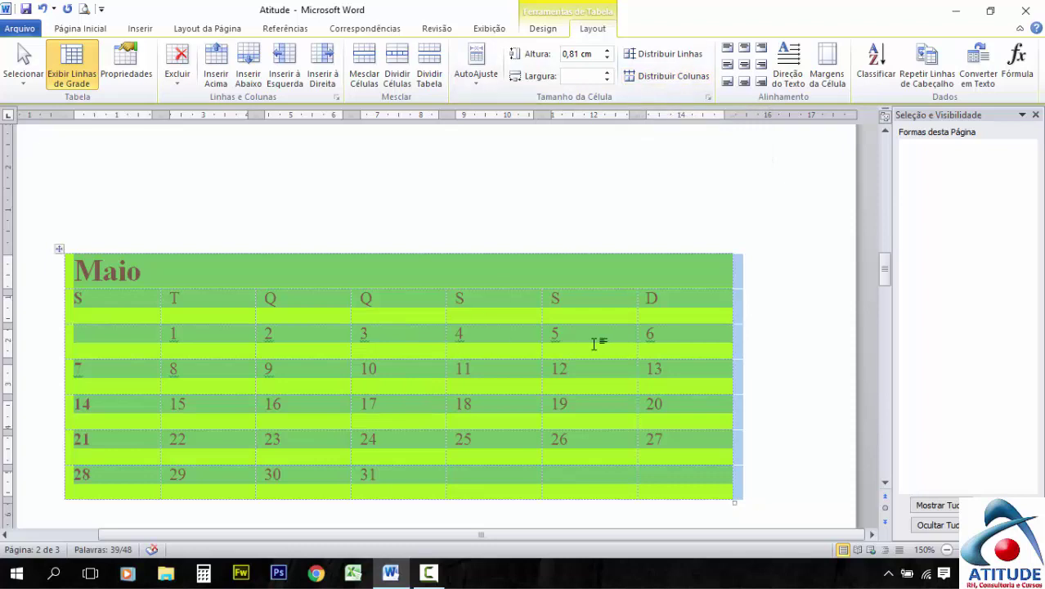
left_click(612, 319)
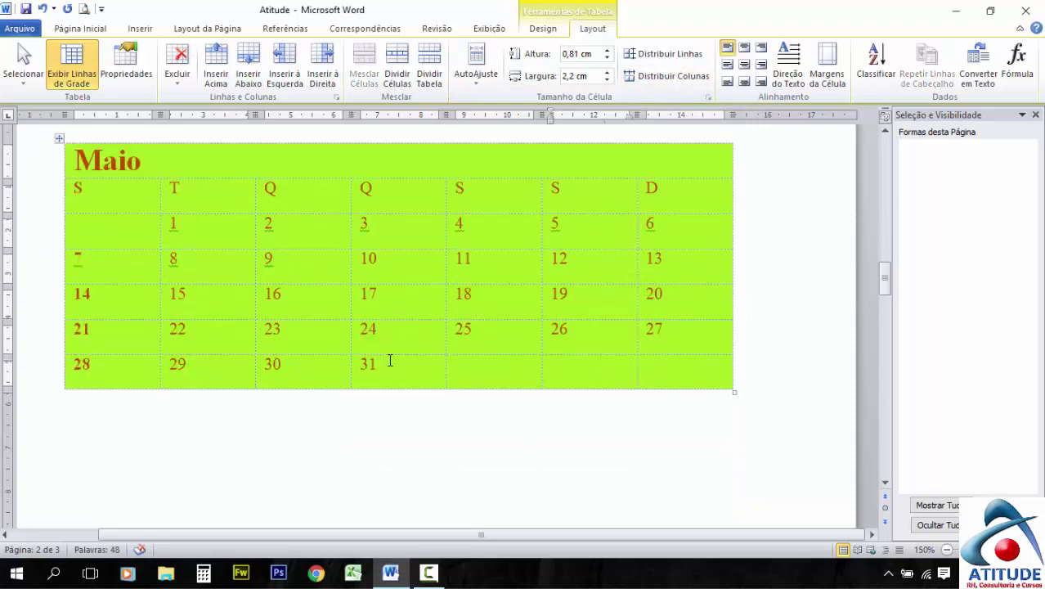
scroll(491, 372, "up", 3)
scroll(492, 372, "down", 6)
left_click_drag(78, 162, 501, 368)
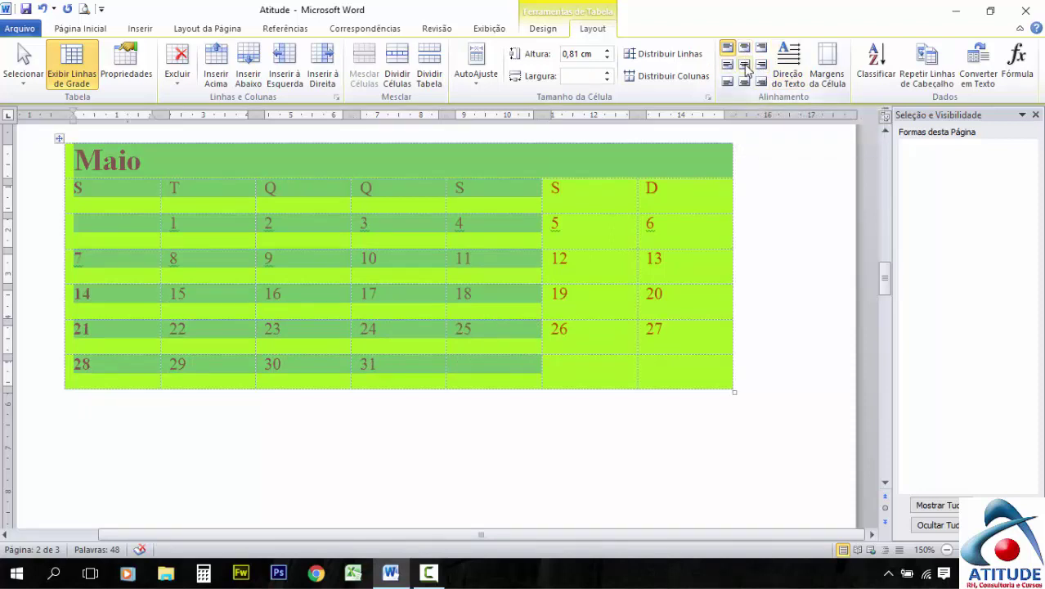
Select the whole table and try each cell alignment, finishing with centred text
left_click(463, 223)
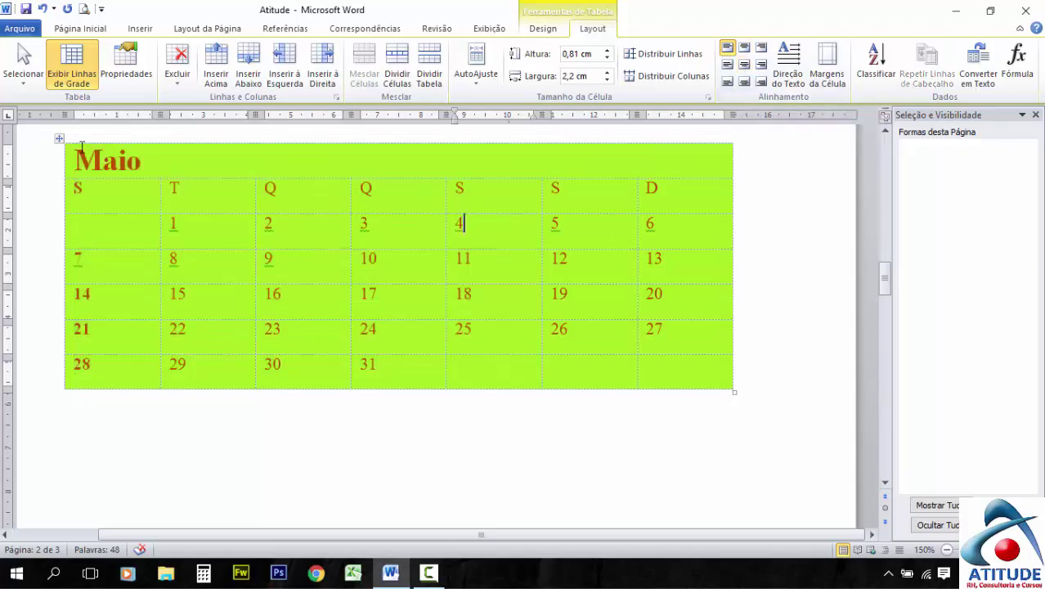
left_click(57, 139)
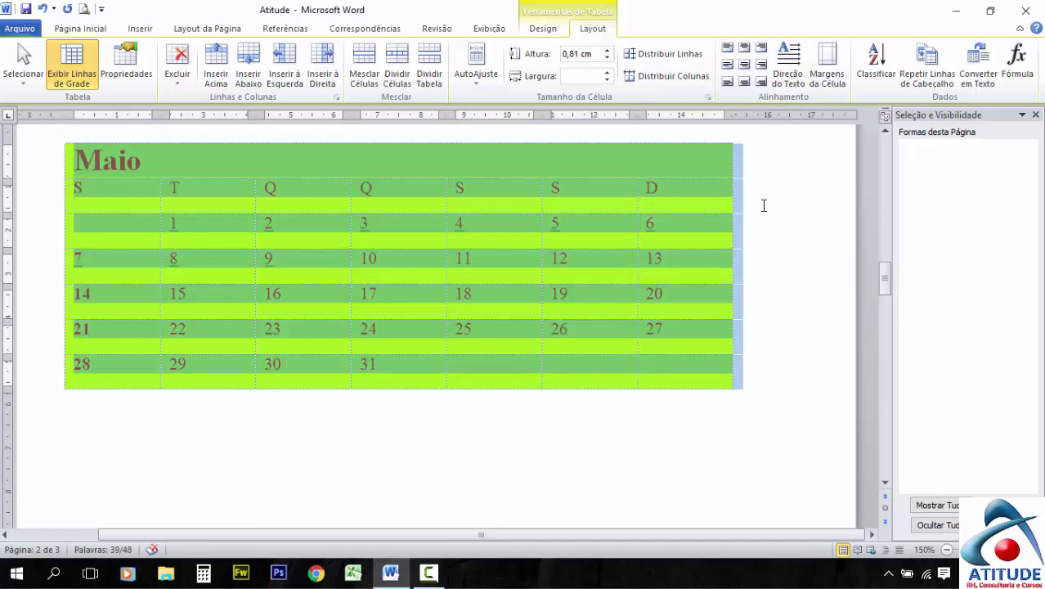
left_click(744, 66)
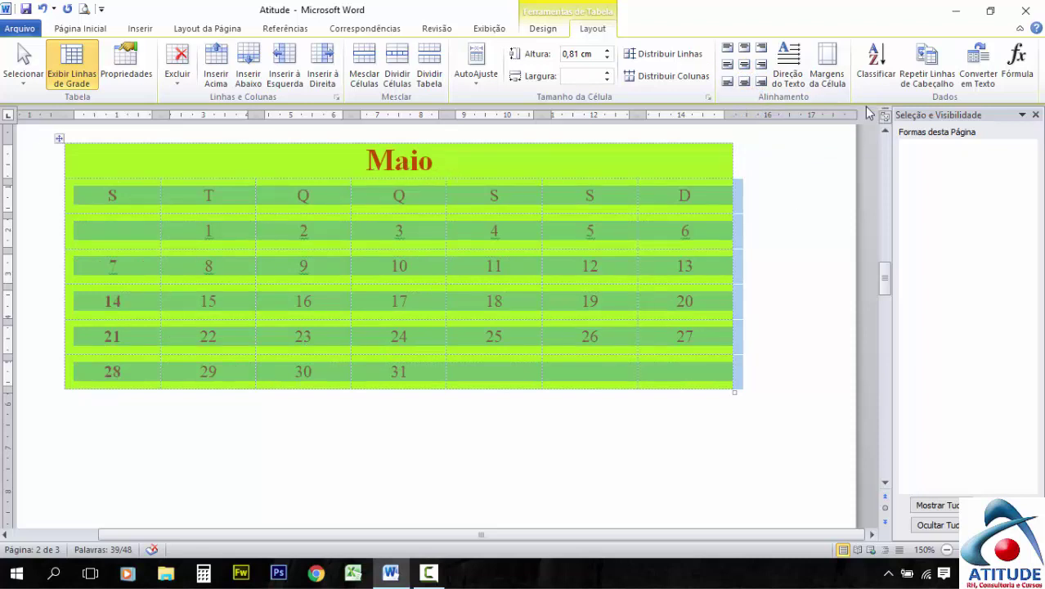
left_click(726, 66)
left_click(762, 65)
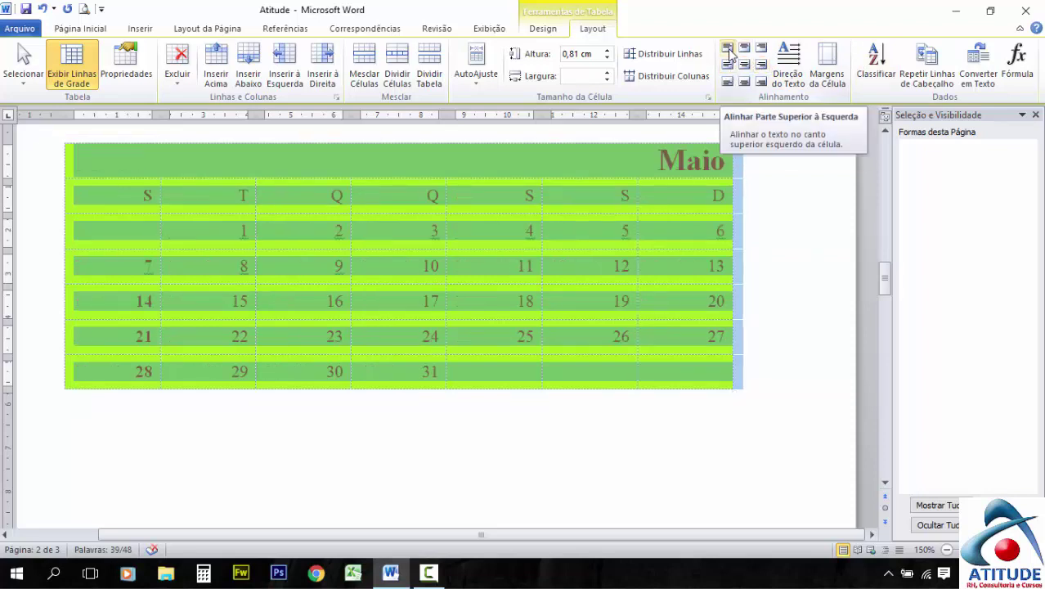
left_click(727, 49)
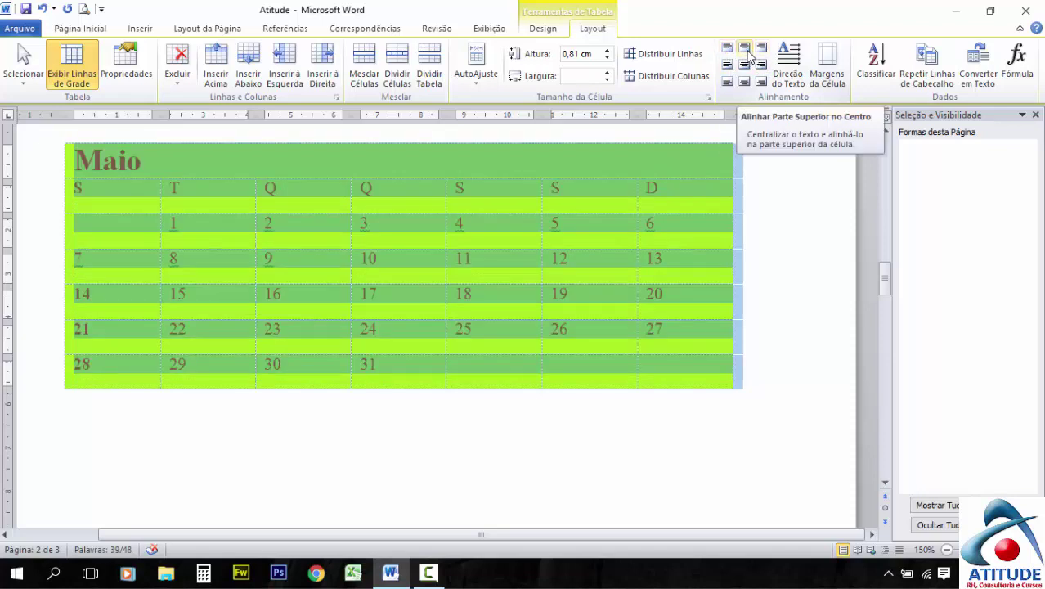
left_click(744, 50)
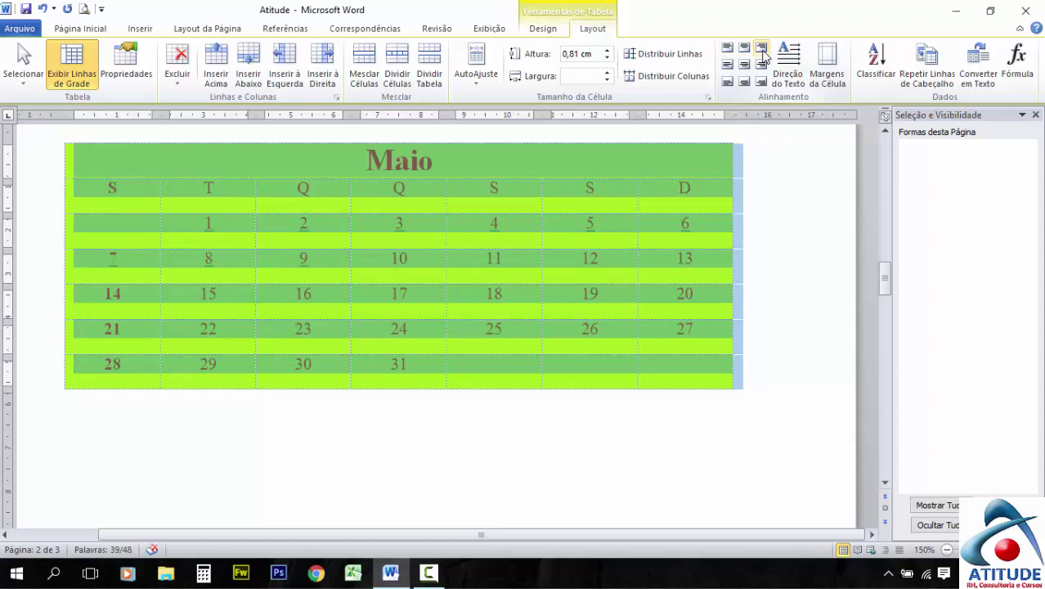
left_click(763, 51)
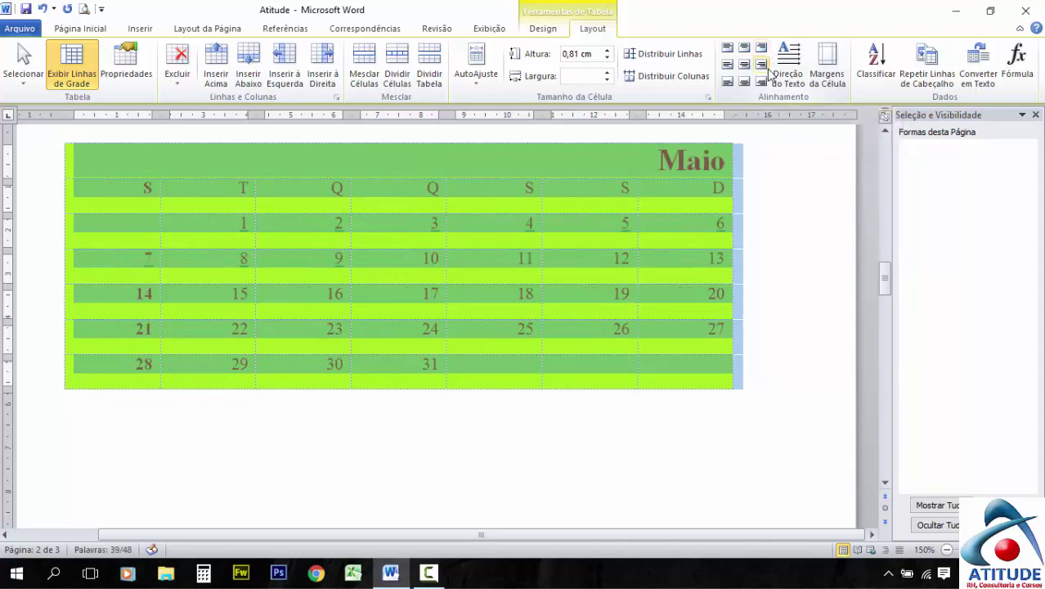
left_click(761, 83)
left_click(744, 83)
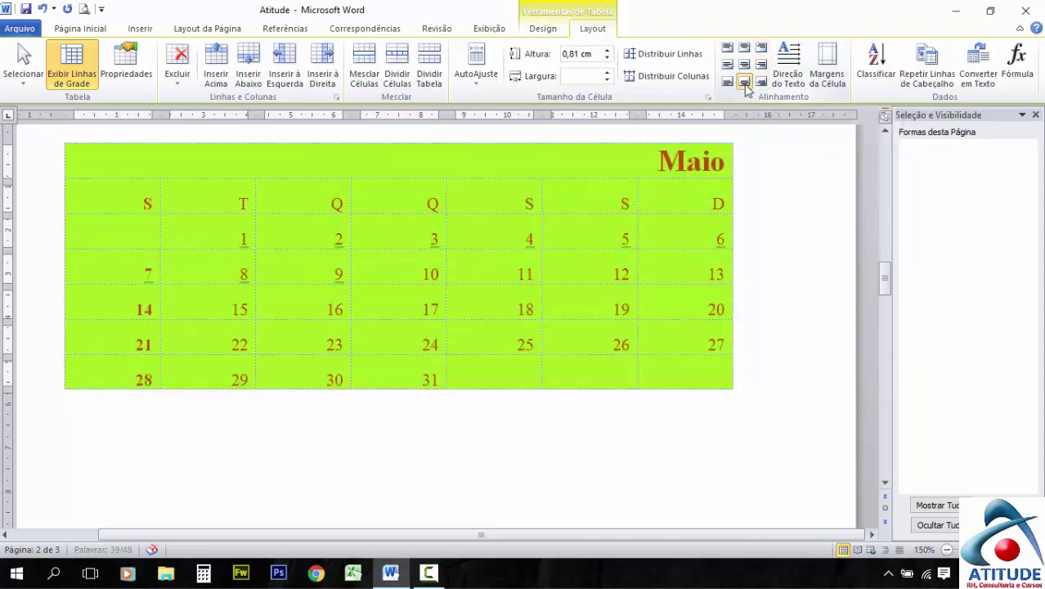
left_click(727, 82)
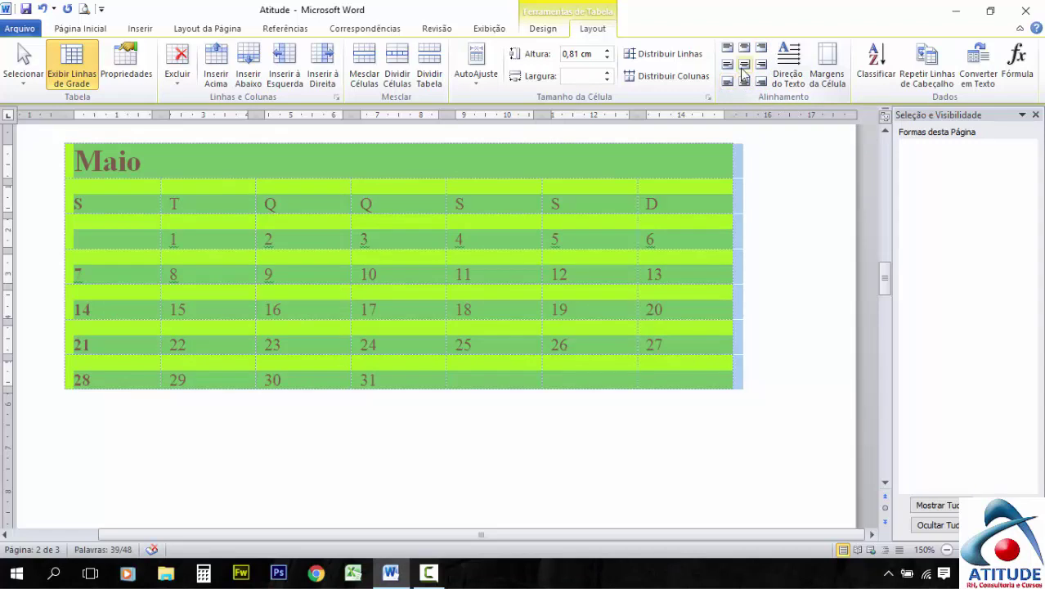
left_click(744, 65)
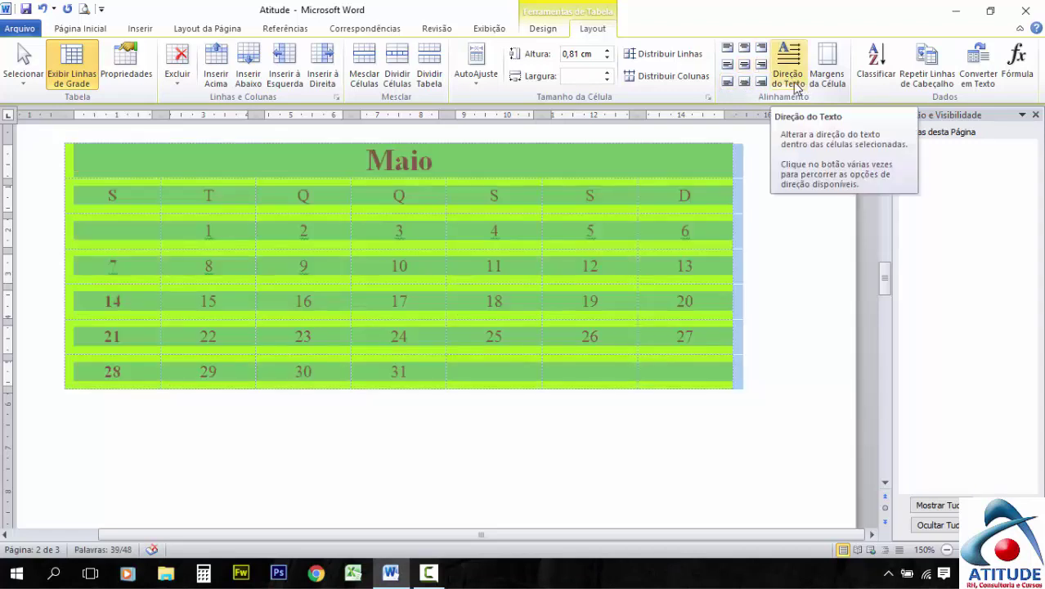
Cycle the table's text direction through the vertical options back to horizontal
left_click(793, 85)
left_click(793, 85)
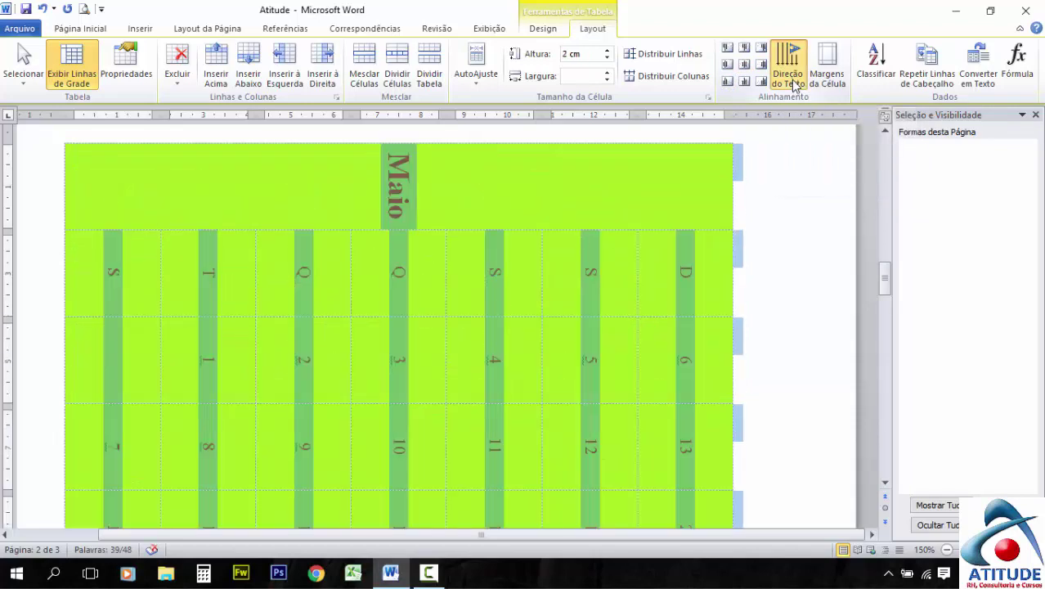
left_click(793, 85)
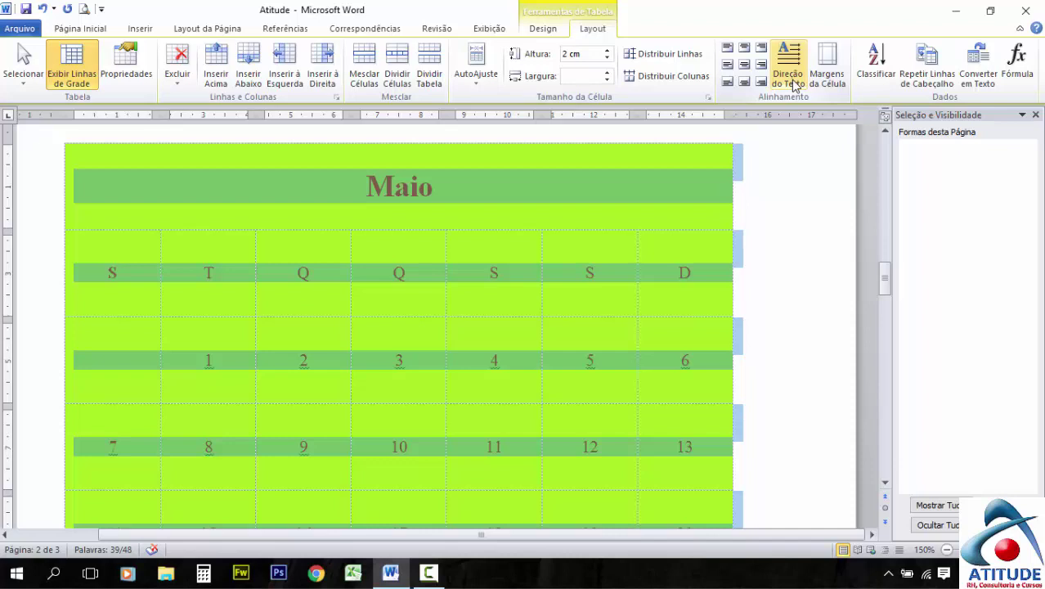
left_click(792, 85)
left_click(793, 85)
left_click(793, 85)
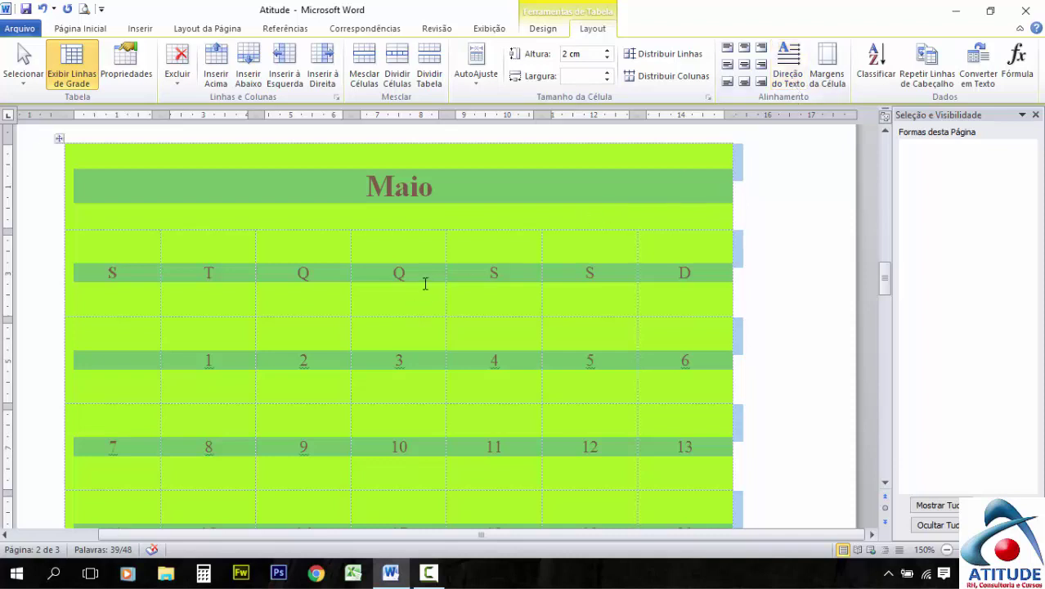
Set the default cell margins, raising the top margin to 0,15 cm, and apply them
left_click(828, 78)
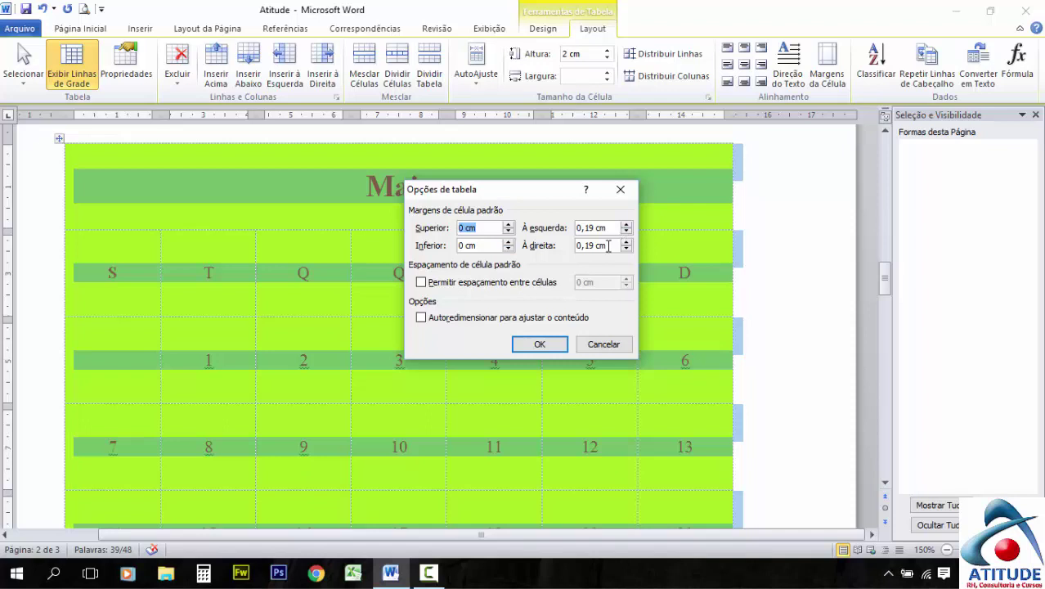
left_click(508, 224)
left_click(508, 225)
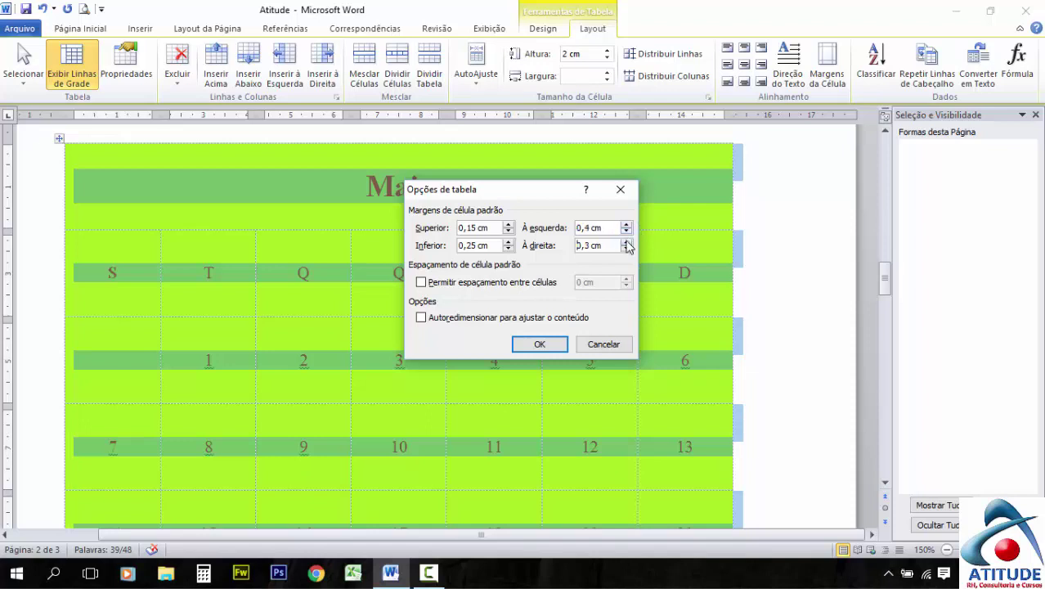
left_click(547, 347)
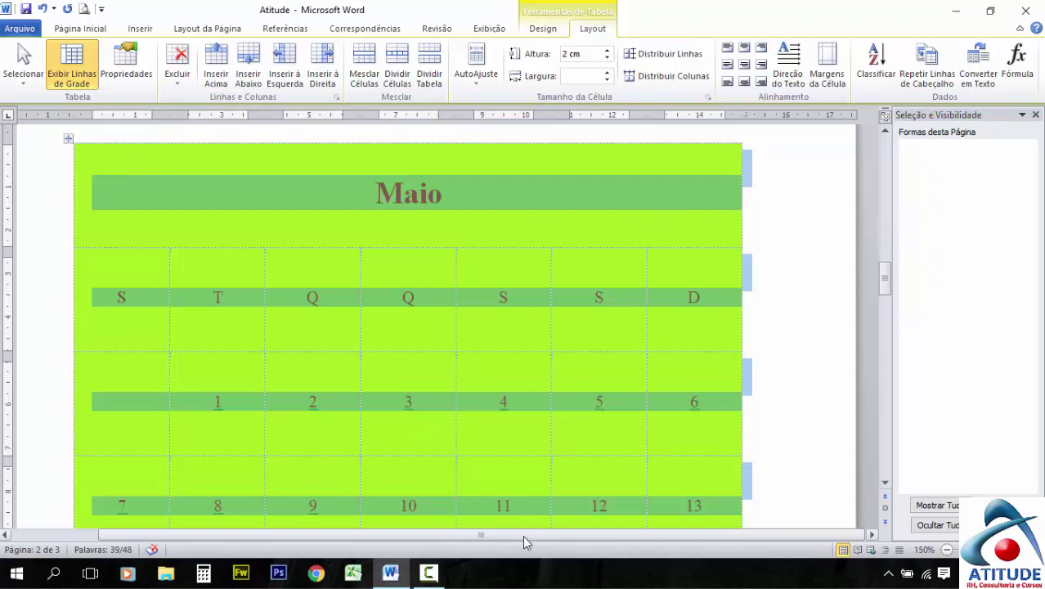
Sort the table rows by the Maio column as ascending text and review the result
left_click(877, 76)
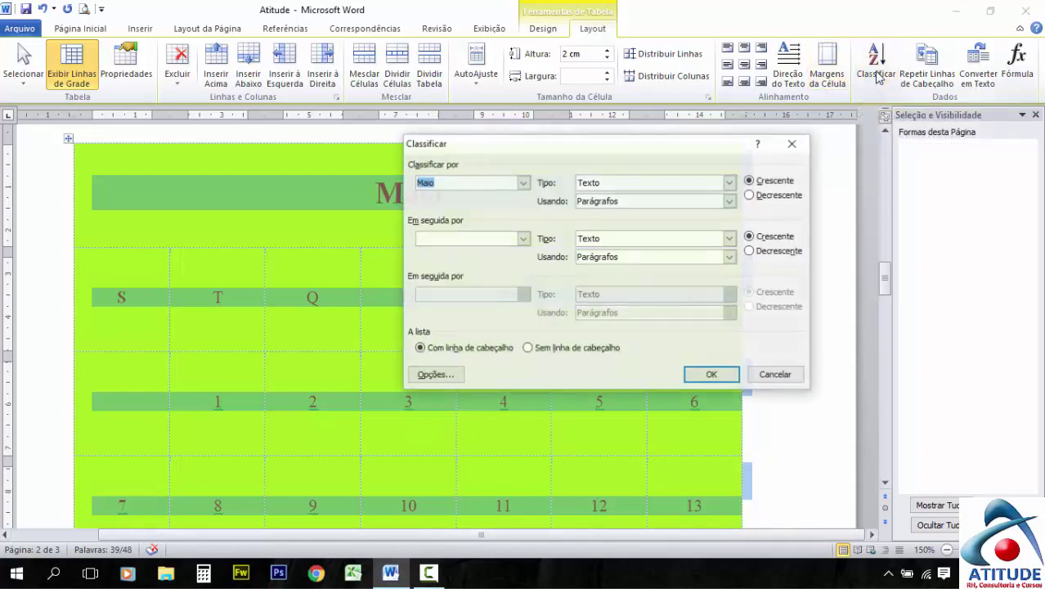
left_click(523, 183)
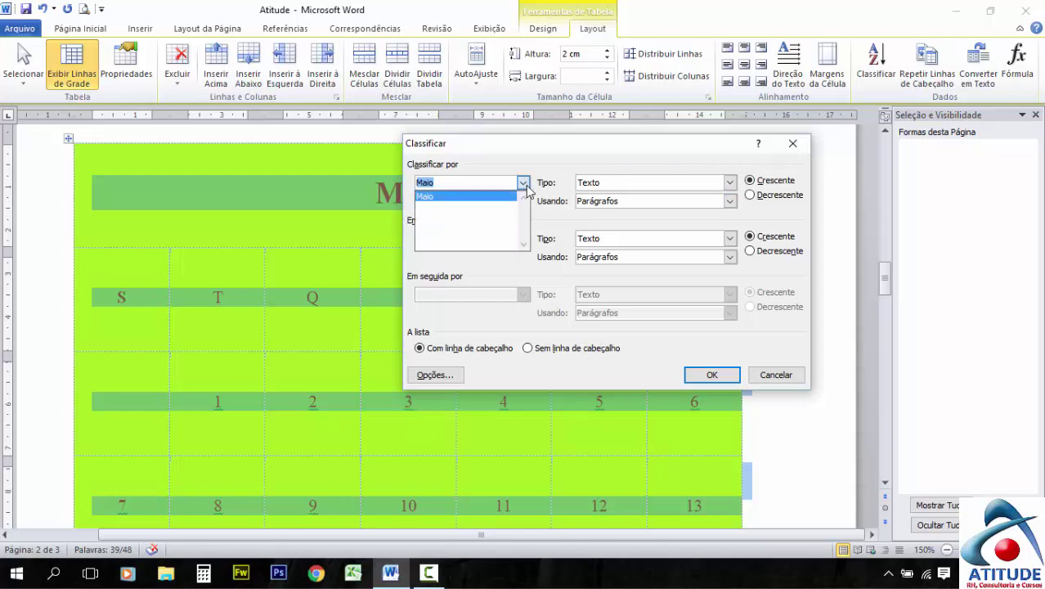
left_click(586, 164)
left_click(733, 384)
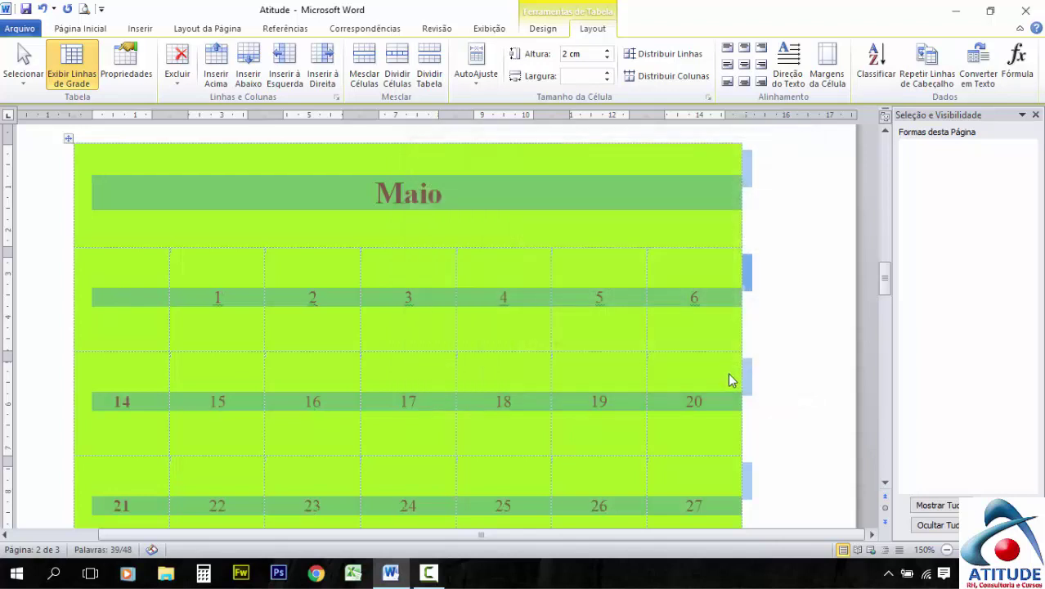
scroll(464, 322, "down", 3)
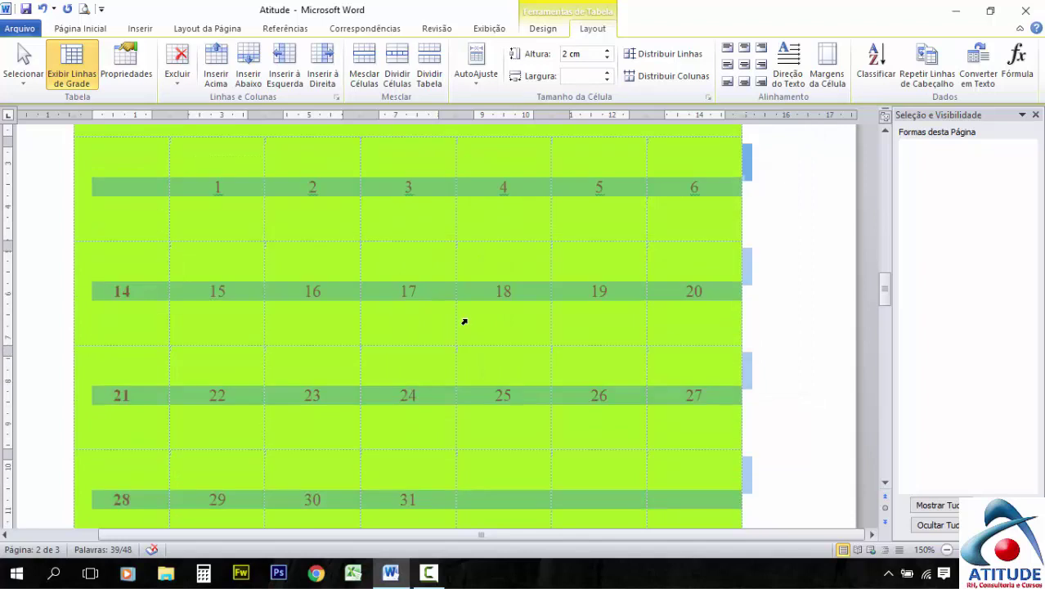
scroll(464, 321, "up", 5)
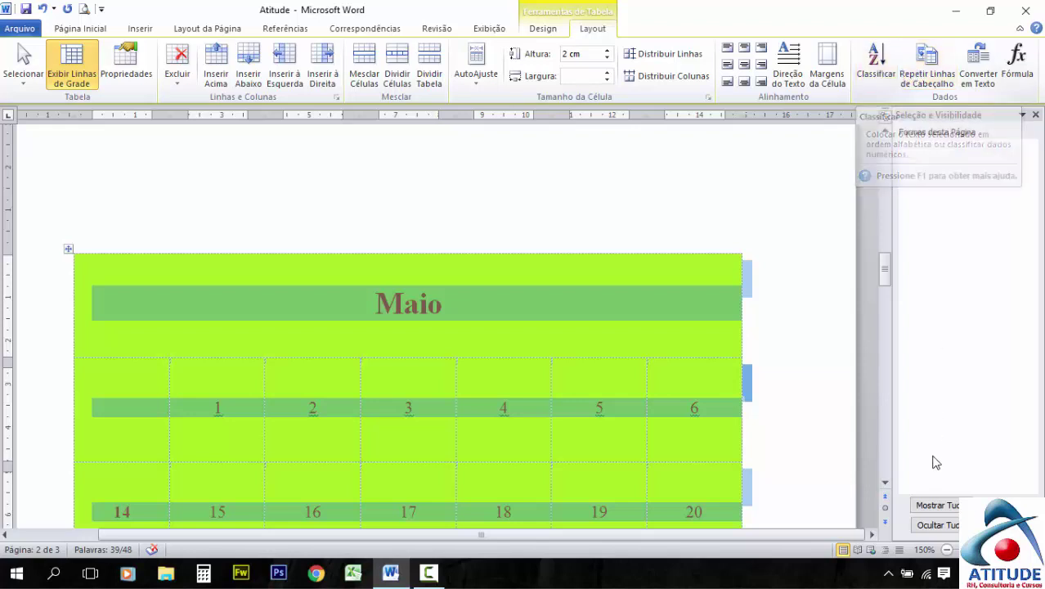
left_click(429, 573)
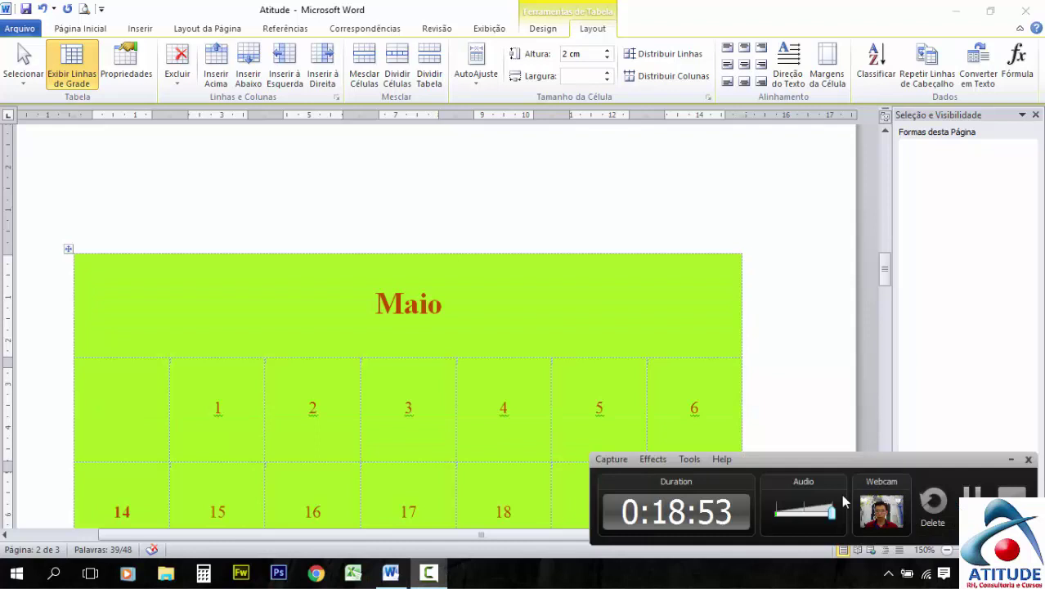
left_click(601, 393)
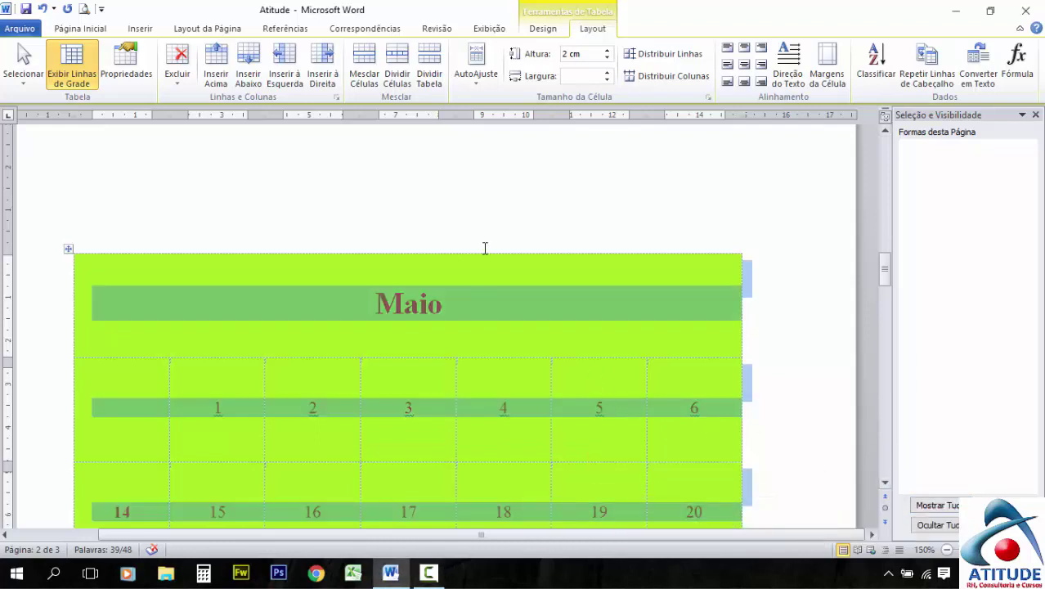